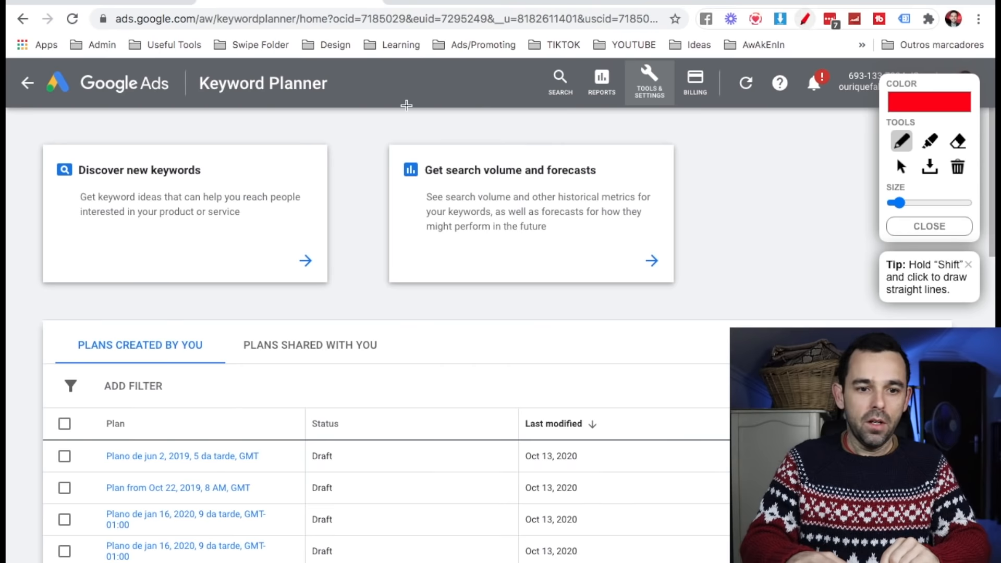
# Open the Discover new keywords form, clearing the red outline drawn around its card.
pyautogui.moveTo(132, 140)
pyautogui.mouseDown()
pyautogui.moveTo(27, 137)
pyautogui.moveTo(25, 260)
pyautogui.moveTo(36, 292)
pyautogui.moveTo(331, 283)
pyautogui.moveTo(339, 147)
pyautogui.moveTo(146, 130)
pyautogui.mouseUp()
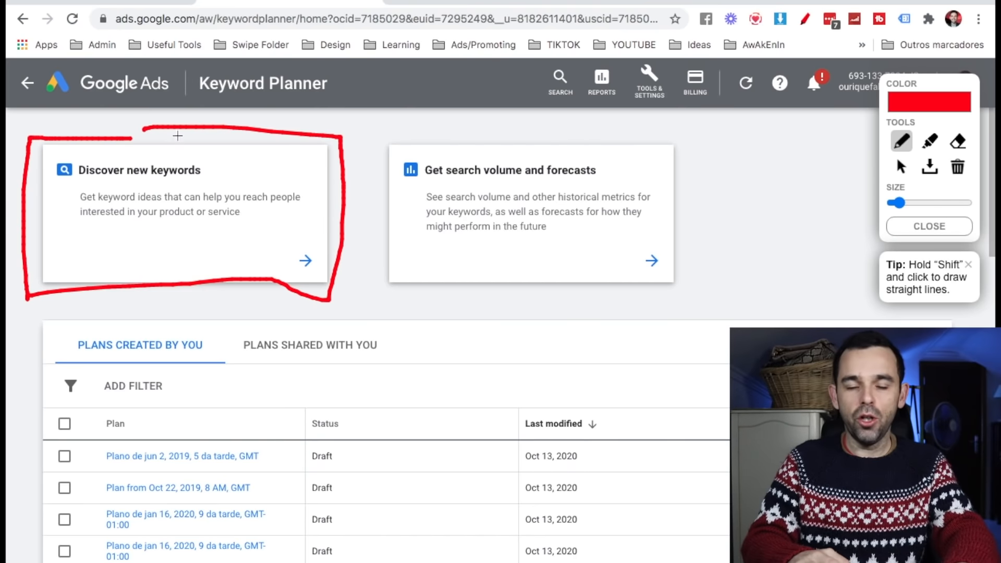
pyautogui.press('Escape')
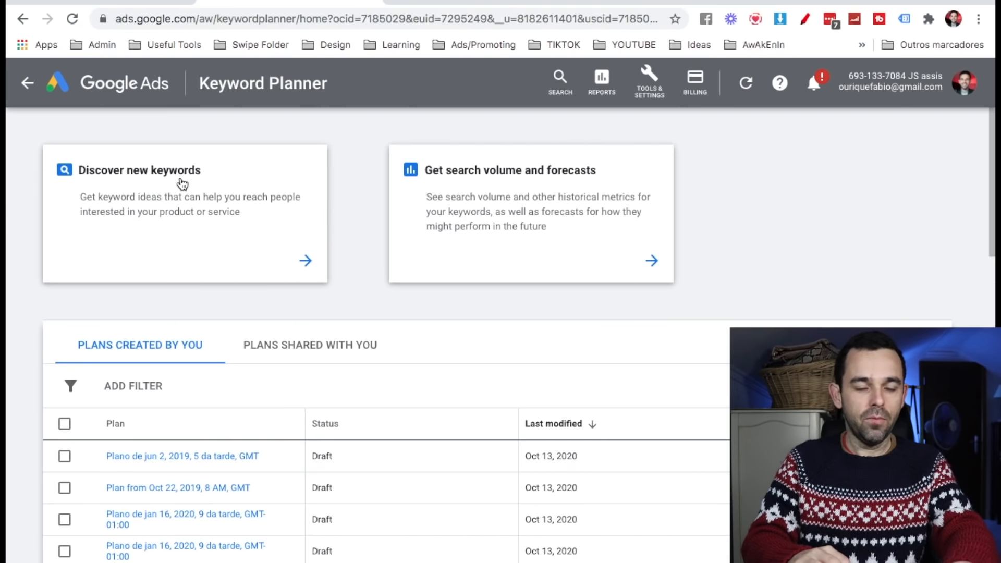
pyautogui.click(173, 193)
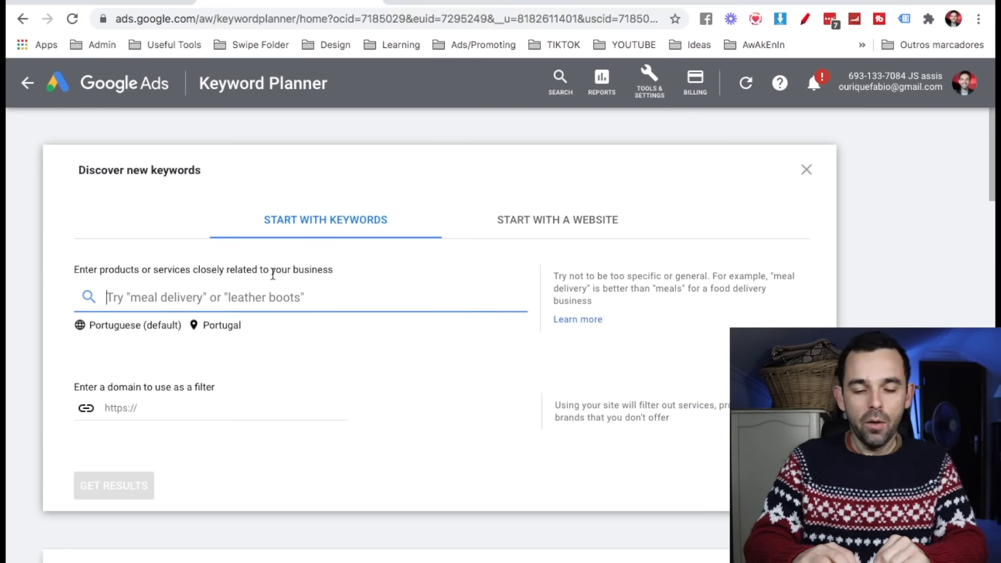
# Circle the language and location settings under the keyword field in red, and clear the drawing.
pyautogui.click(804, 19)
pyautogui.moveTo(76, 303)
pyautogui.mouseDown()
pyautogui.moveTo(49, 331)
pyautogui.moveTo(119, 359)
pyautogui.moveTo(251, 353)
pyautogui.moveTo(270, 320)
pyautogui.moveTo(181, 297)
pyautogui.moveTo(76, 305)
pyautogui.mouseUp()
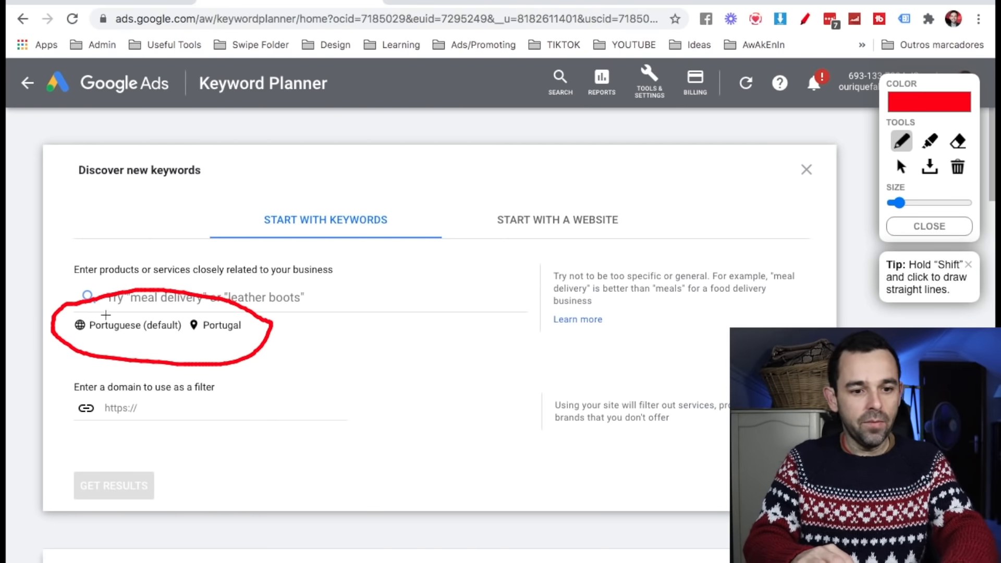
pyautogui.press('Escape')
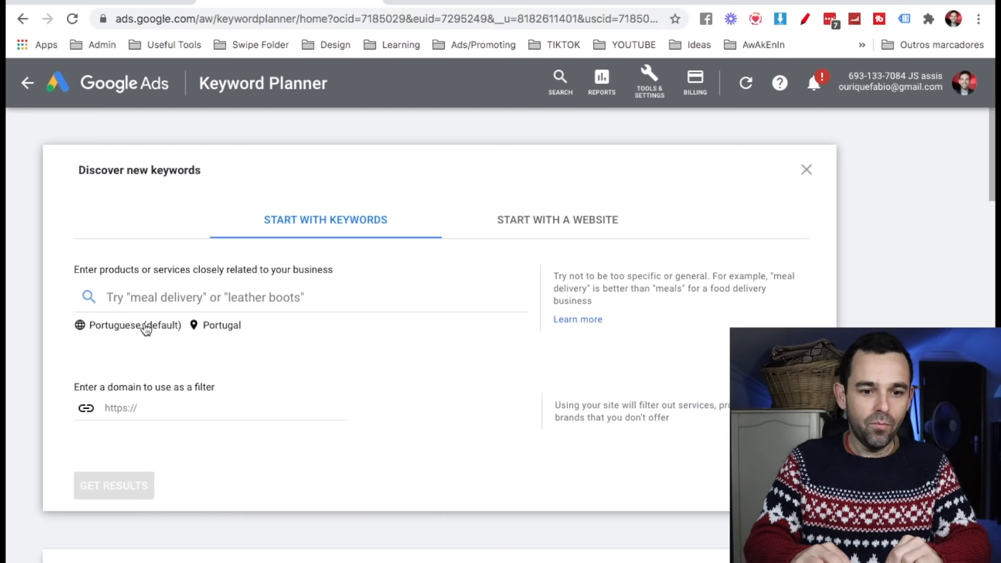
# Replace the targeted location Portugal with the country India and save the location setting.
pyautogui.click(209, 325)
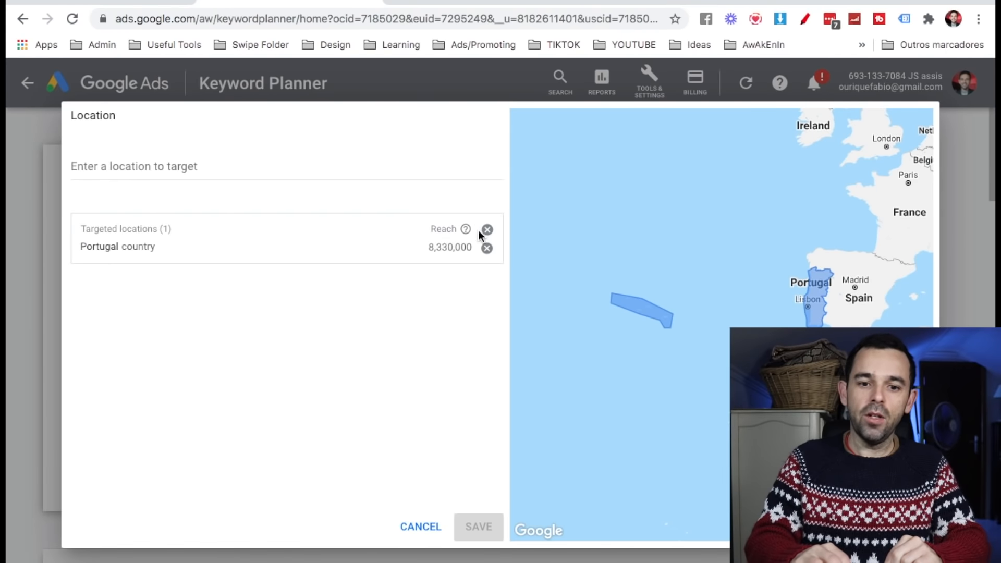
pyautogui.click(487, 249)
pyautogui.click(224, 167)
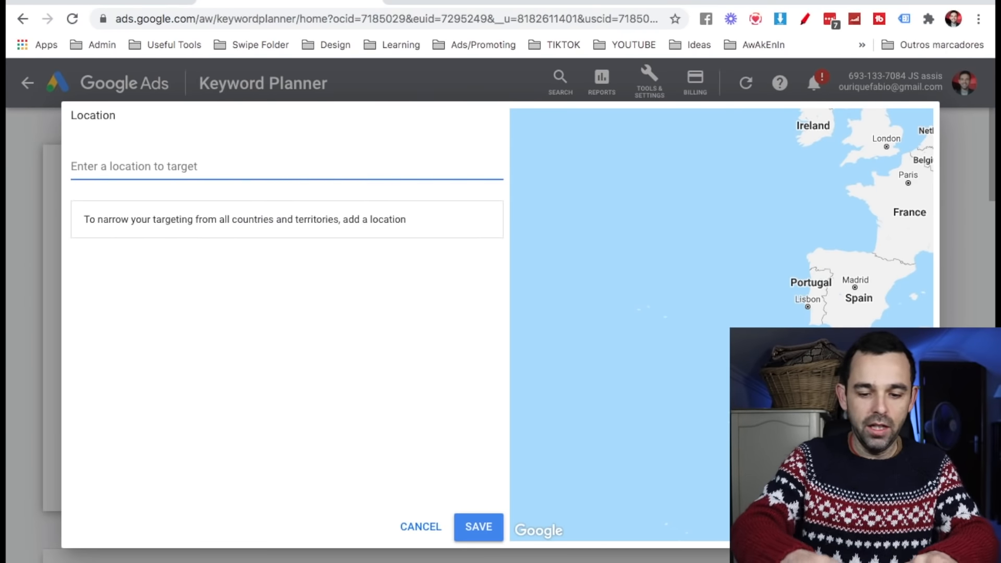
pyautogui.write('India')
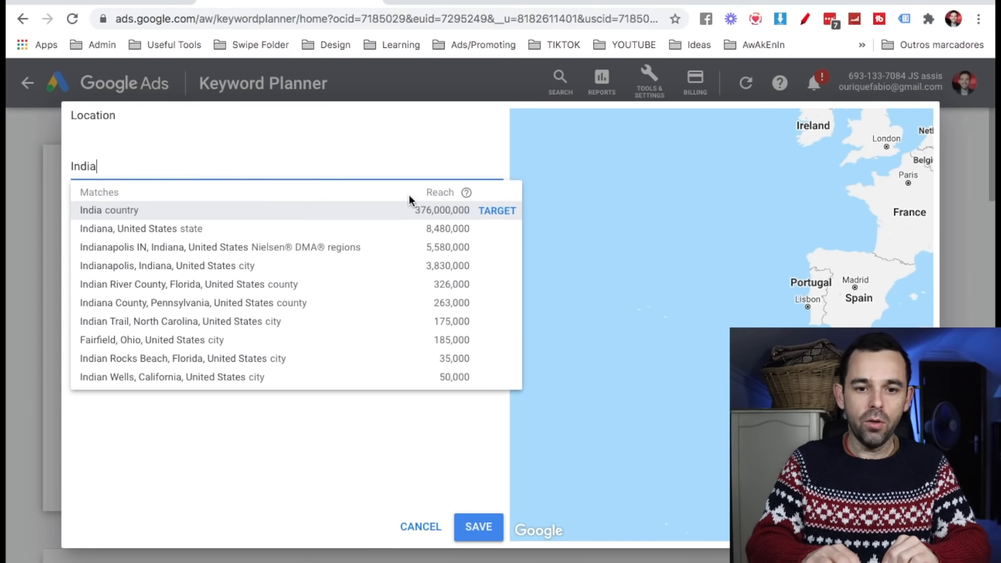
pyautogui.click(492, 211)
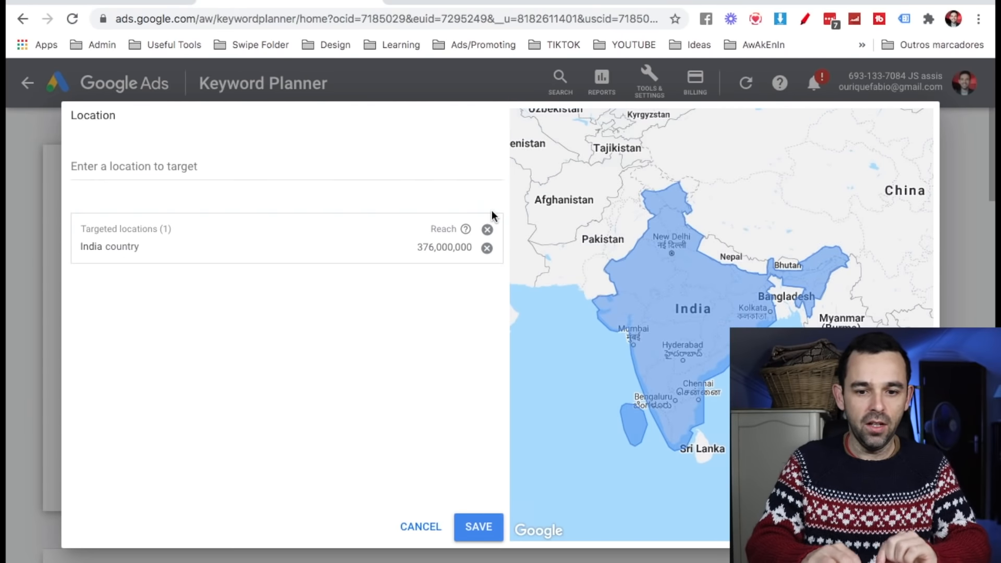
pyautogui.click(469, 535)
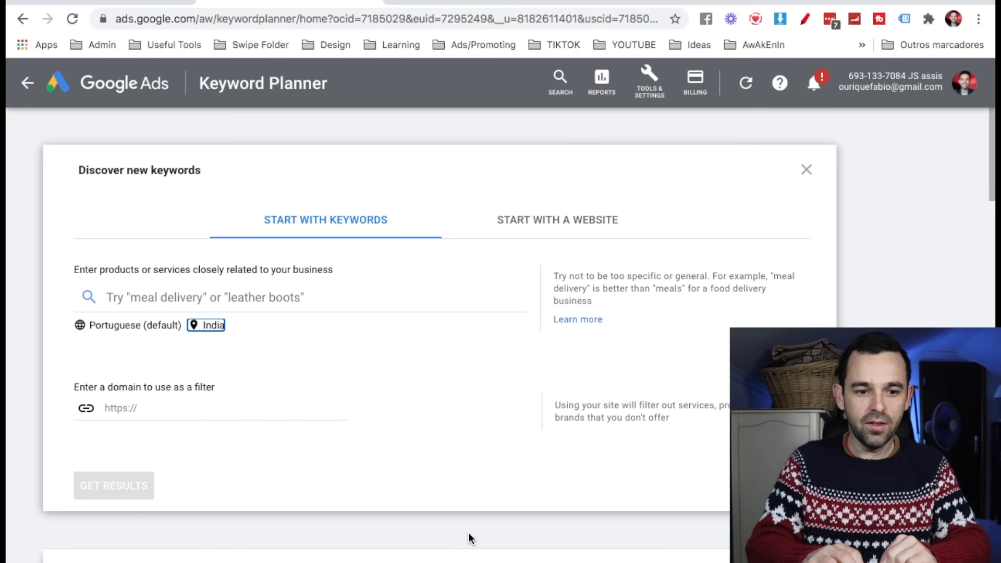
# Set the language for the keyword search to English.
pyautogui.click(142, 328)
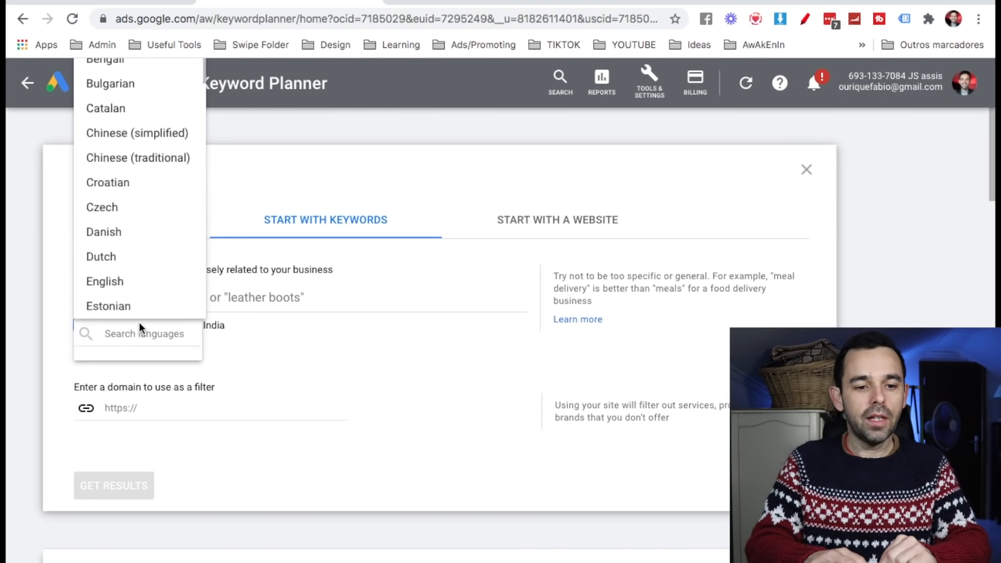
pyautogui.scroll(5, 166, 261)
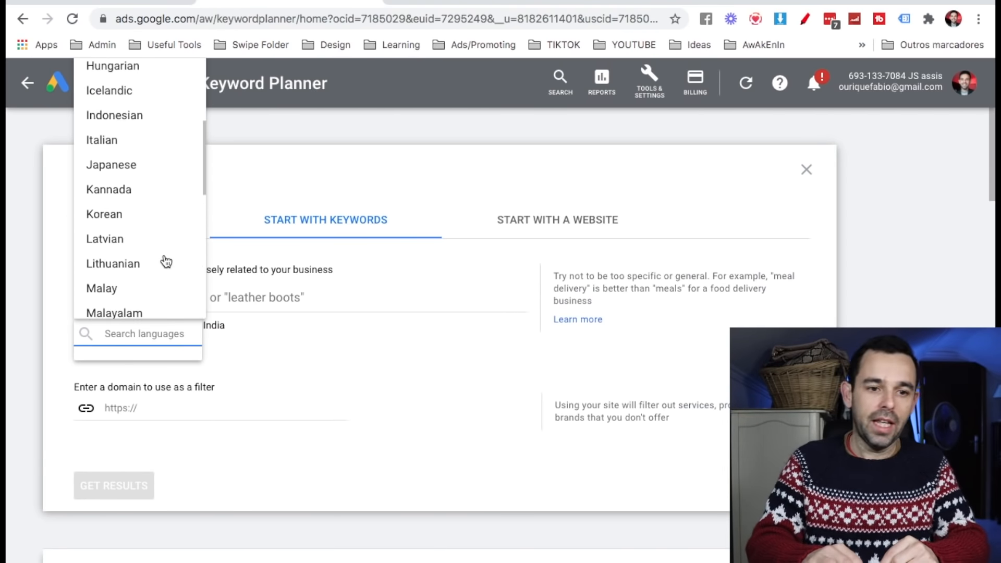
pyautogui.scroll(4, 164, 258)
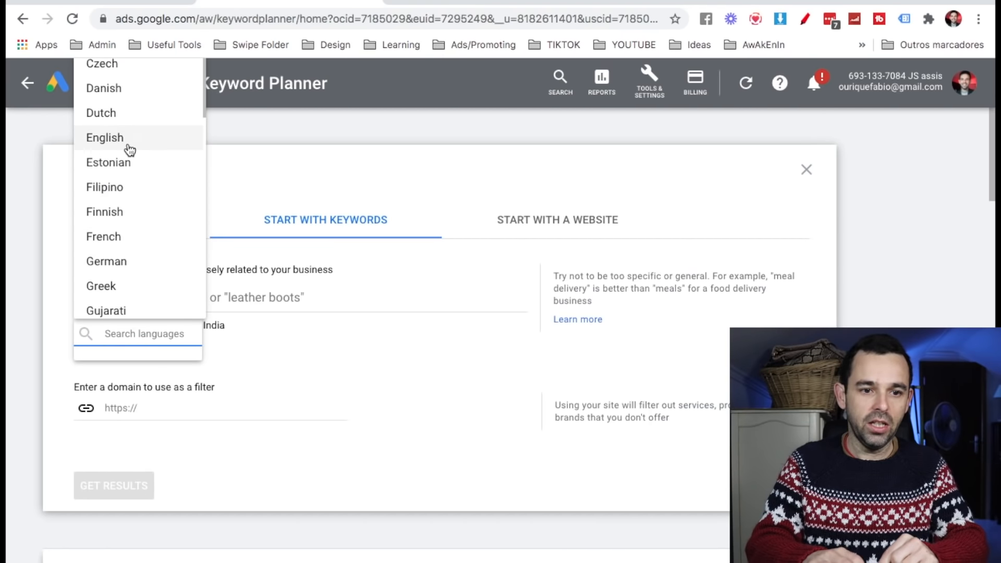
pyautogui.click(127, 145)
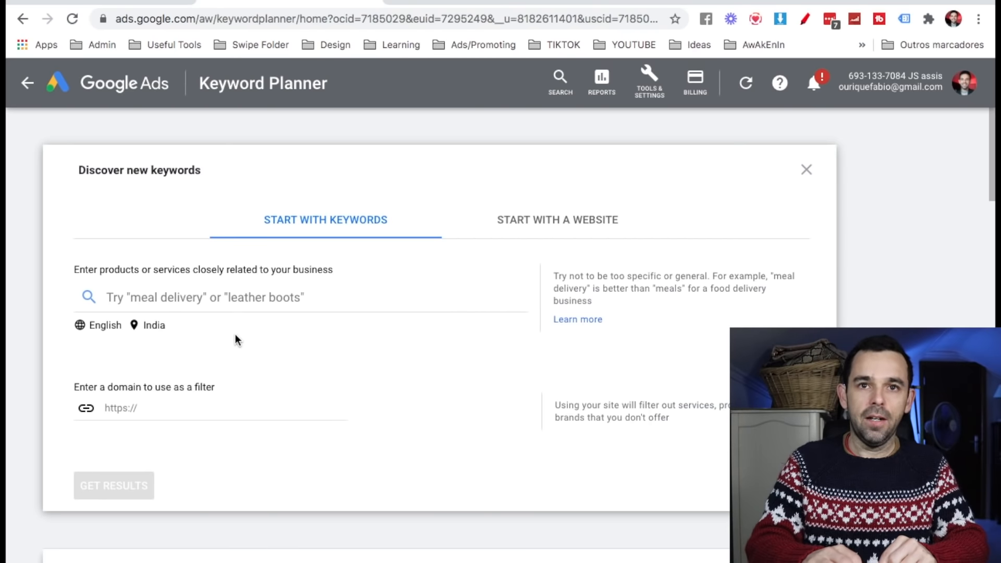
# Enter the seed keywords "make money online", "how to make money online", "work from home" and "online money".
pyautogui.click(263, 299)
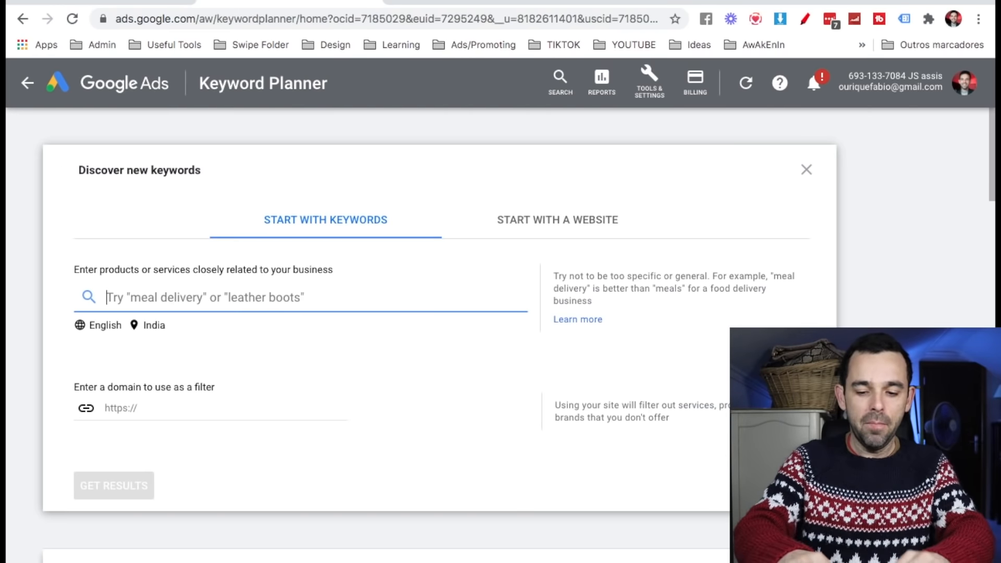
pyautogui.write('make money online')
pyautogui.press('Return')
pyautogui.write('how to make money o')
pyautogui.press('Return')
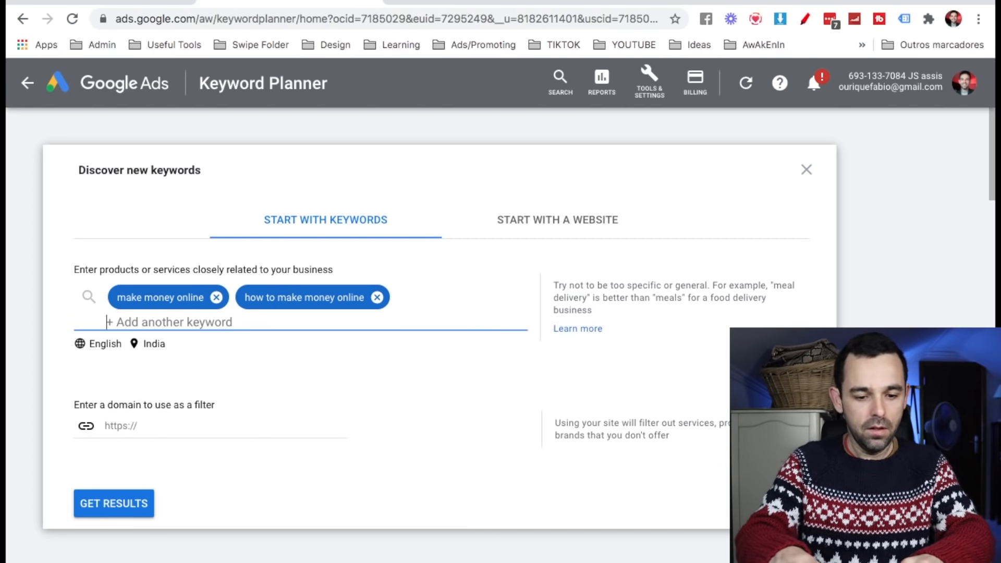
pyautogui.write('work from home')
pyautogui.press('Return')
pyautogui.write('online money')
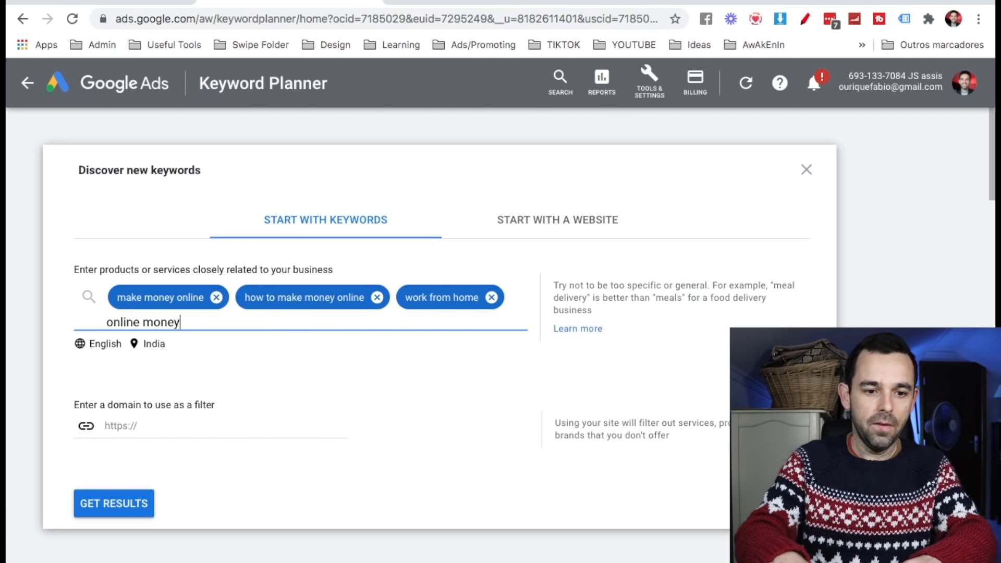
pyautogui.press('Return')
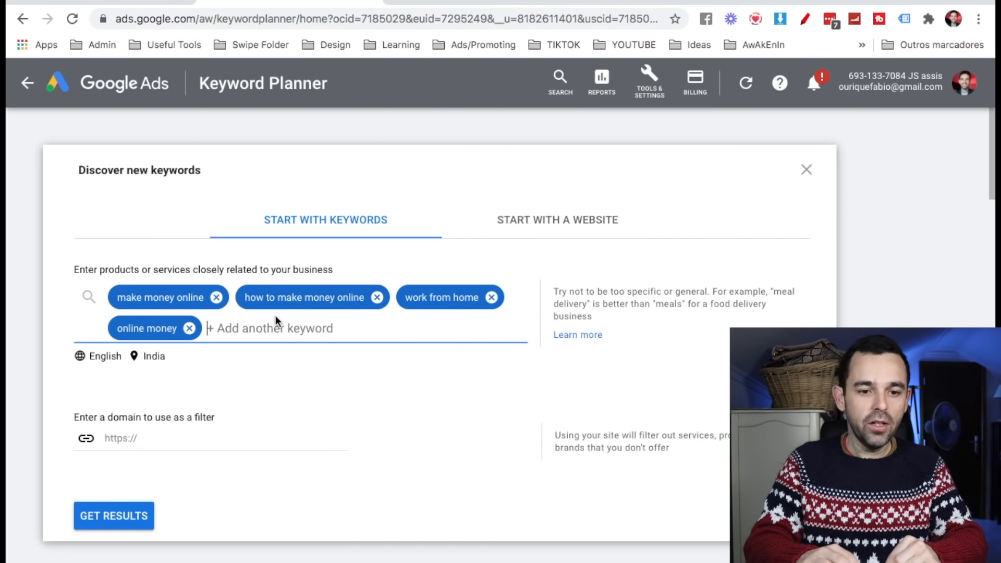
# Mark the Start with a website option in red, and clear the drawing.
pyautogui.click(812, 21)
pyautogui.moveTo(569, 201)
pyautogui.mouseDown()
pyautogui.moveTo(480, 209)
pyautogui.moveTo(489, 232)
pyautogui.moveTo(599, 243)
pyautogui.moveTo(594, 197)
pyautogui.moveTo(538, 203)
pyautogui.moveTo(548, 201)
pyautogui.mouseUp()
pyautogui.press('Escape')
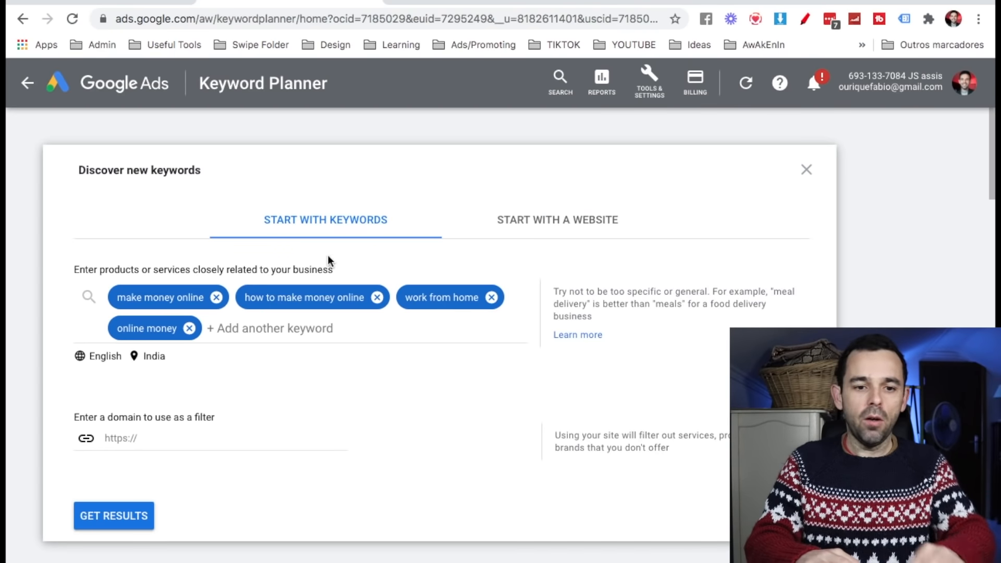
# Get the keyword ideas for the four entered seed keywords.
pyautogui.click(266, 328)
pyautogui.click(439, 397)
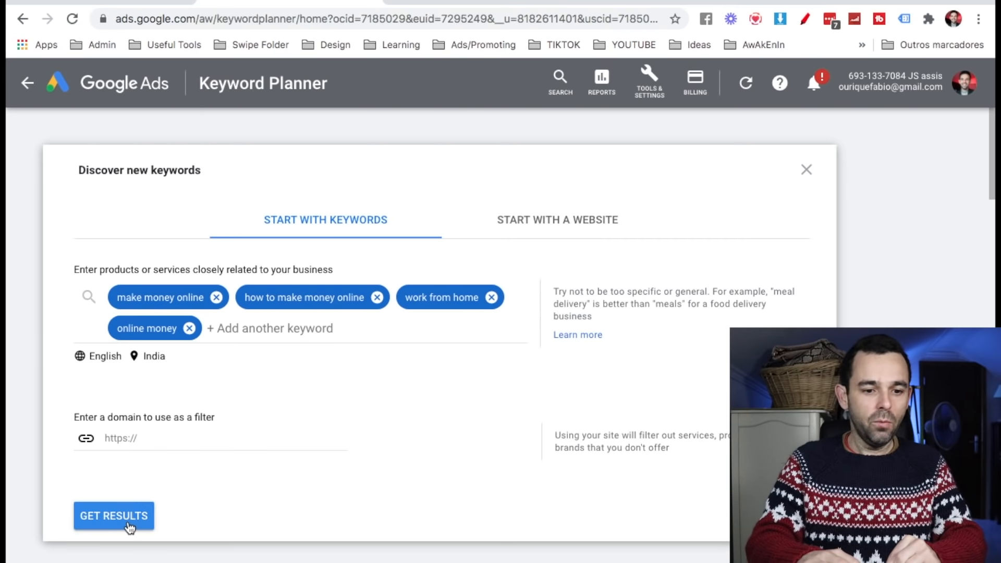
pyautogui.click(105, 526)
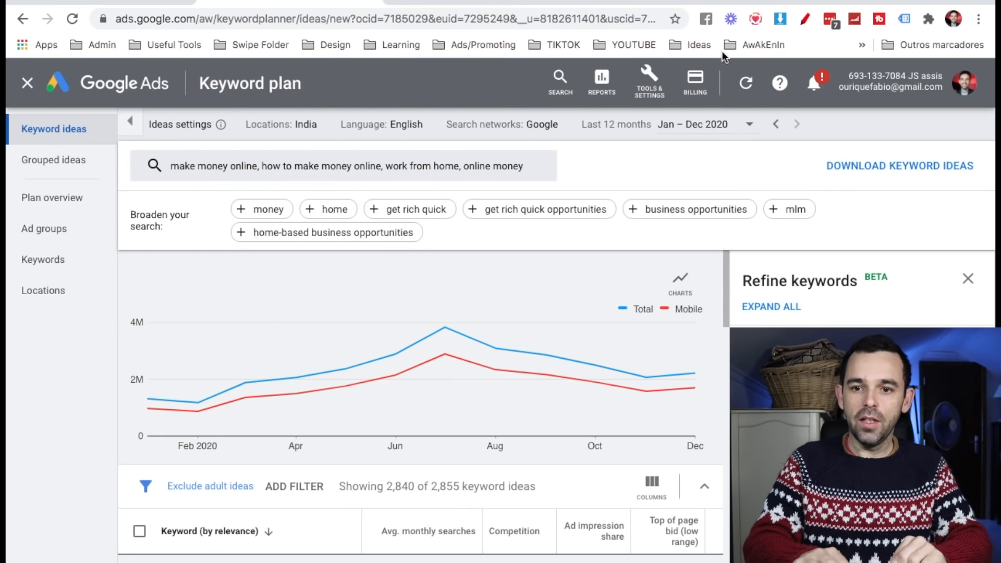
# Underline the ideas settings and circle the Last 12 months date range in red, and clear the drawing.
pyautogui.click(804, 19)
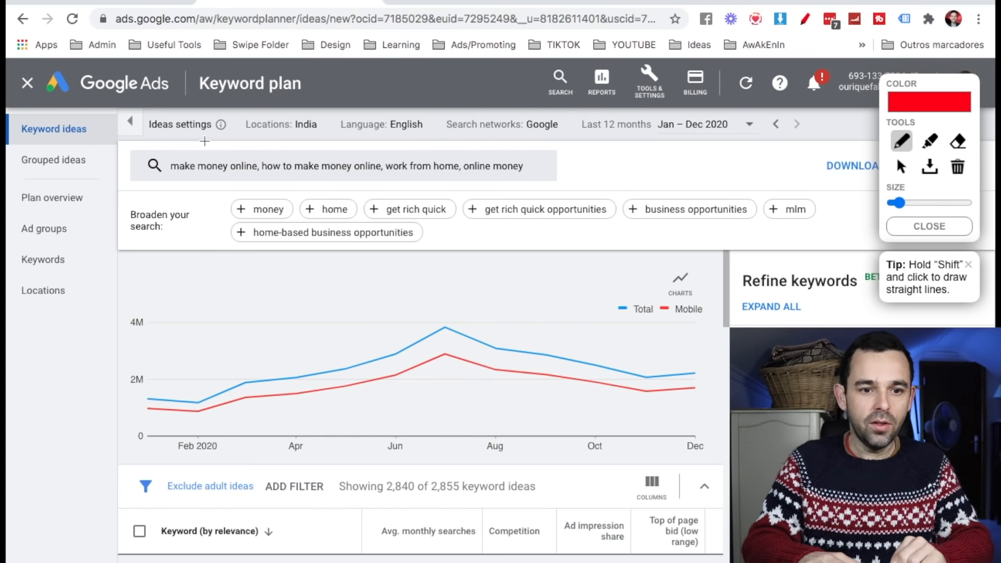
pyautogui.moveTo(152, 137); pyautogui.dragTo(769, 145)
pyautogui.moveTo(593, 108)
pyautogui.mouseDown()
pyautogui.moveTo(570, 139)
pyautogui.moveTo(753, 161)
pyautogui.moveTo(788, 125)
pyautogui.moveTo(593, 100)
pyautogui.mouseUp()
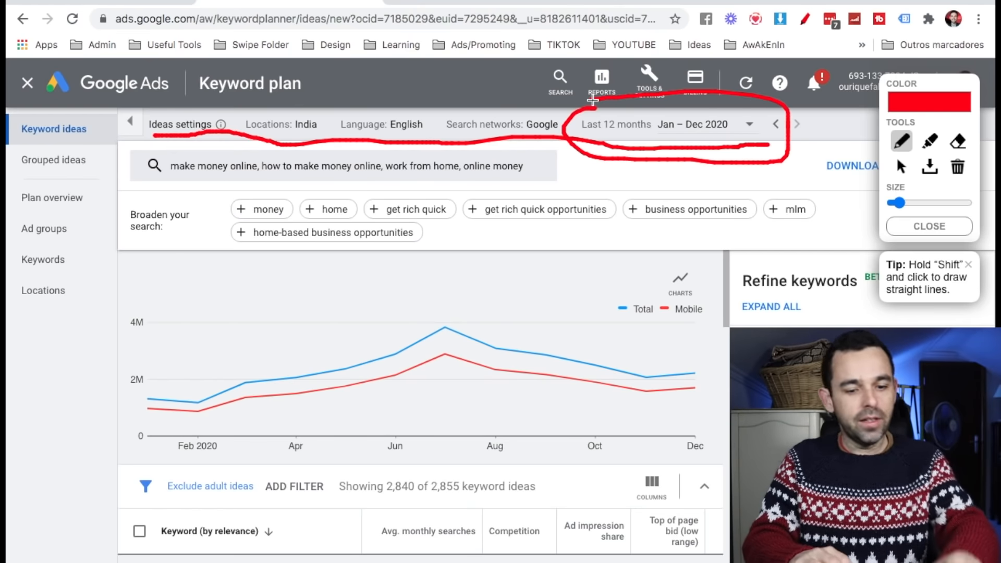
pyautogui.press('Escape')
# Set the date range of the keyword ideas to Last month and close the Refine keywords panel.
pyautogui.click(664, 125)
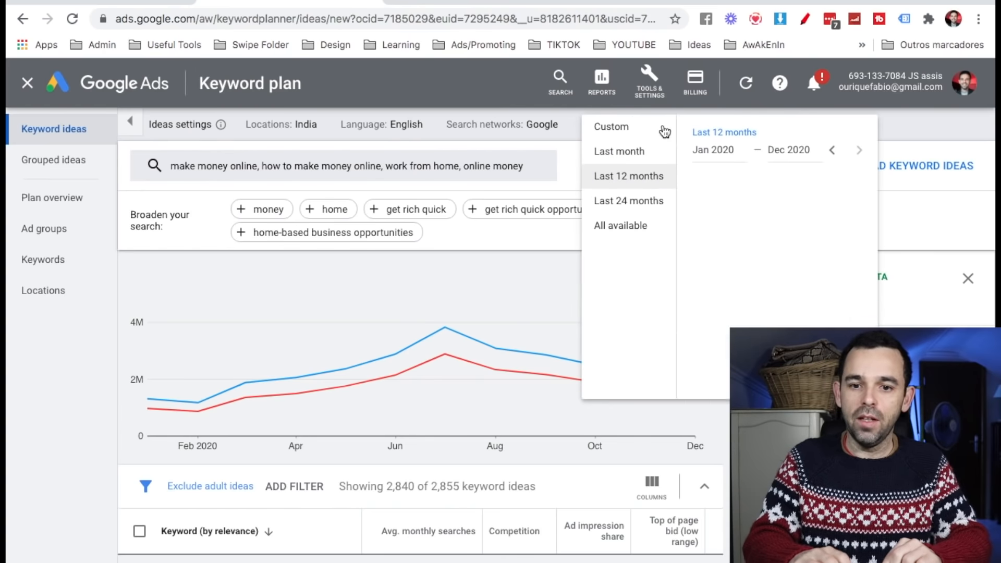
pyautogui.click(626, 153)
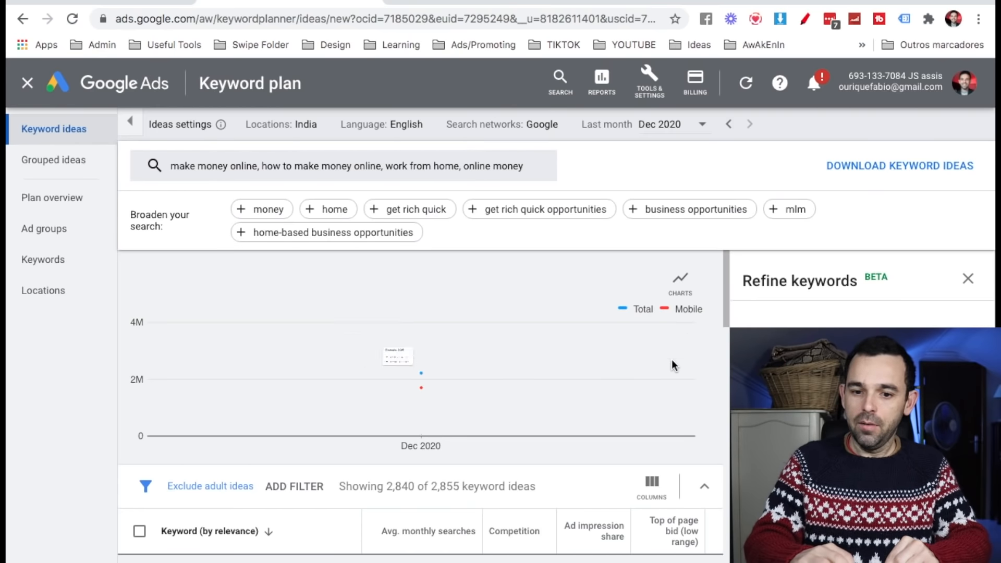
pyautogui.scroll(-1, 645, 386)
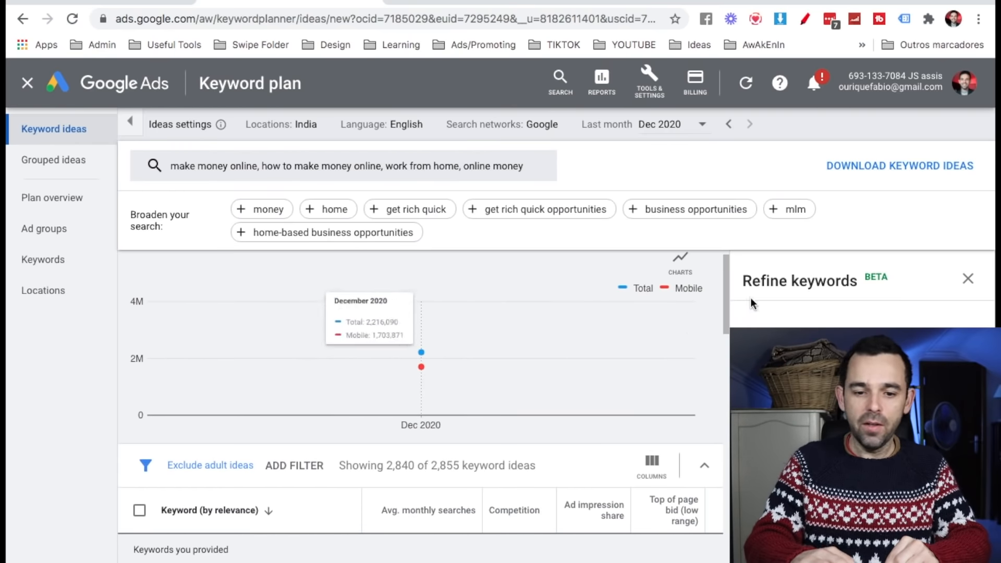
pyautogui.scroll(-2, 603, 382)
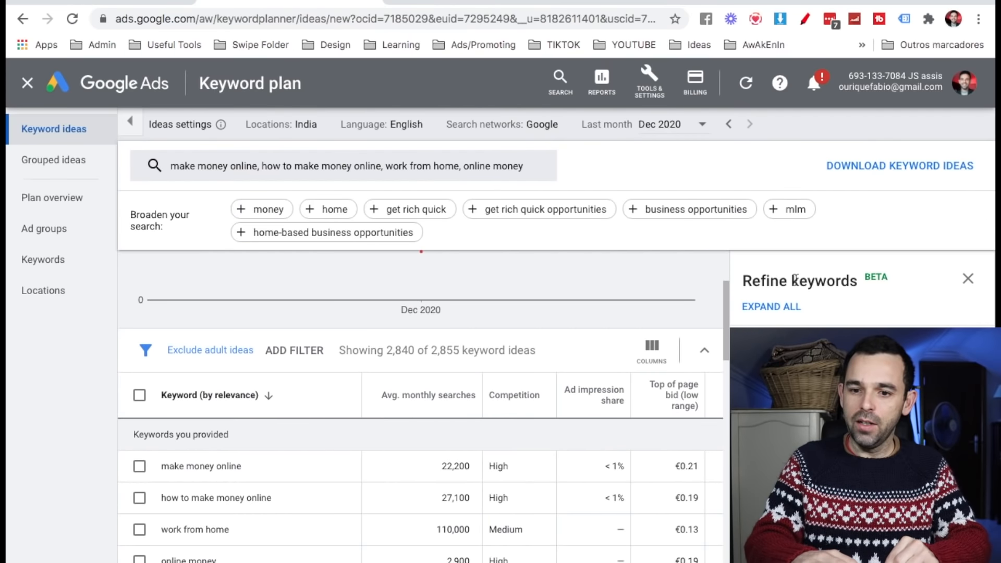
pyautogui.click(968, 278)
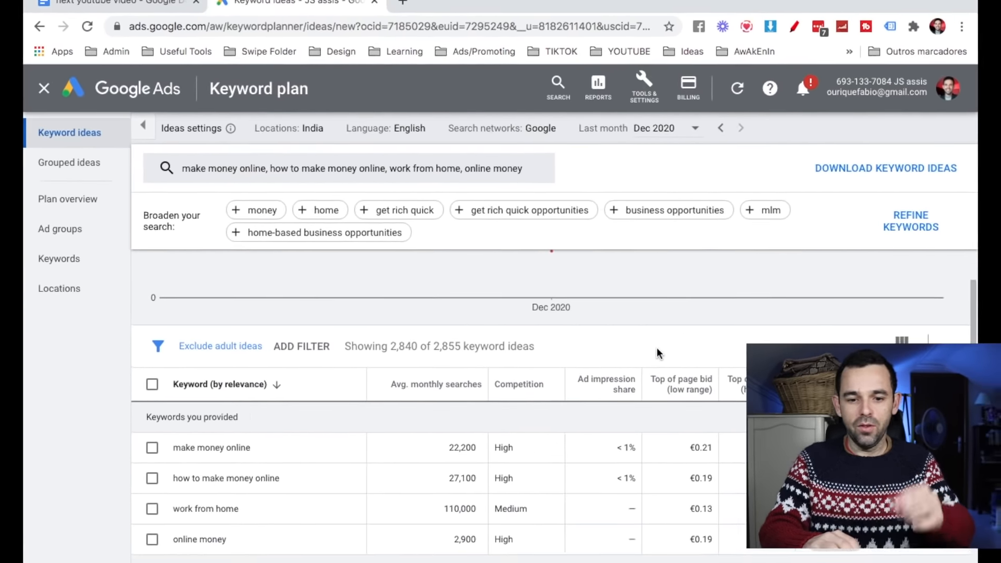
# Examine the average monthly searches, competition and top of page bids for the provided keywords and keyword ideas.
pyautogui.scroll(-2, 656, 348)
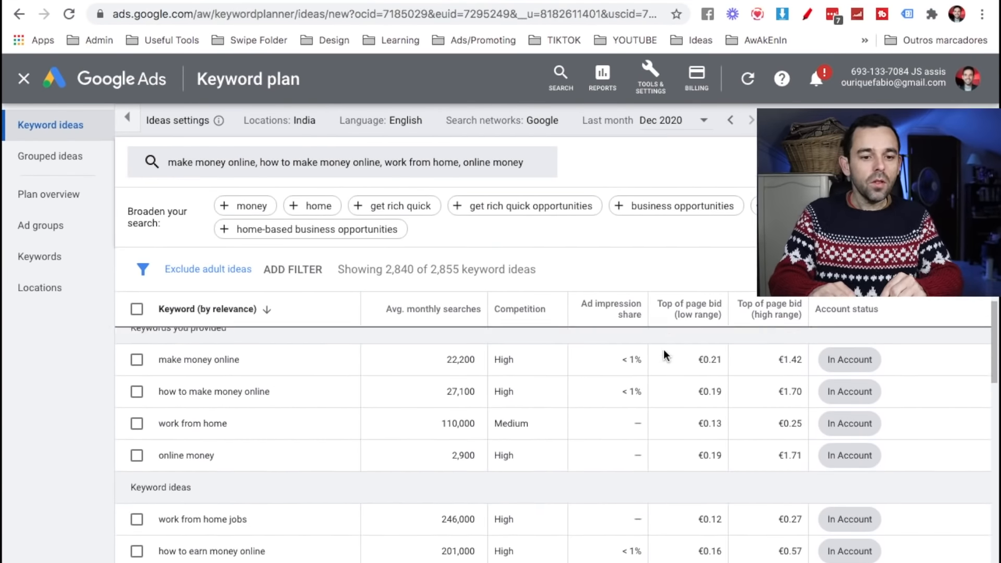
pyautogui.scroll(1, 665, 349)
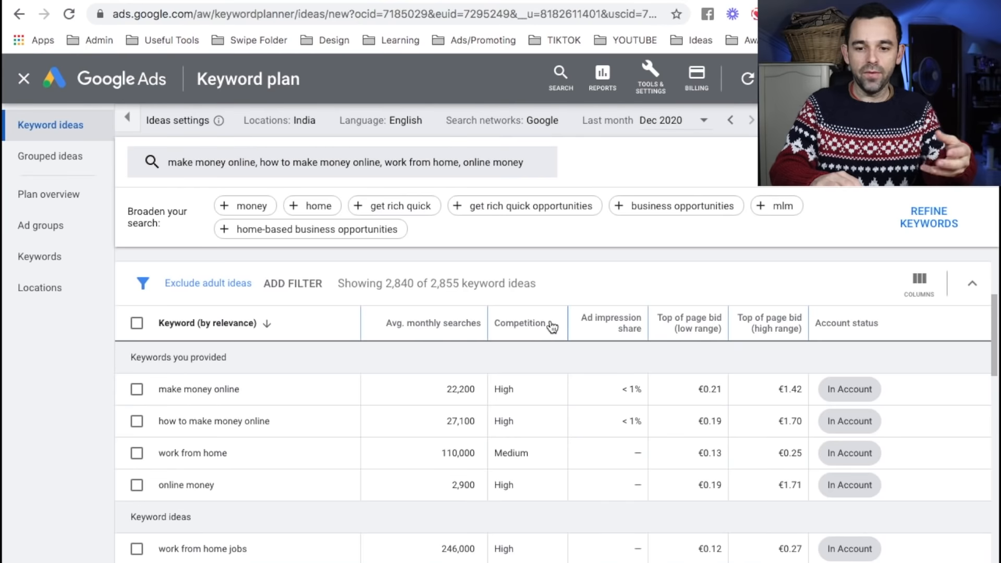
pyautogui.scroll(-2, 299, 441)
pyautogui.scroll(-4, 277, 467)
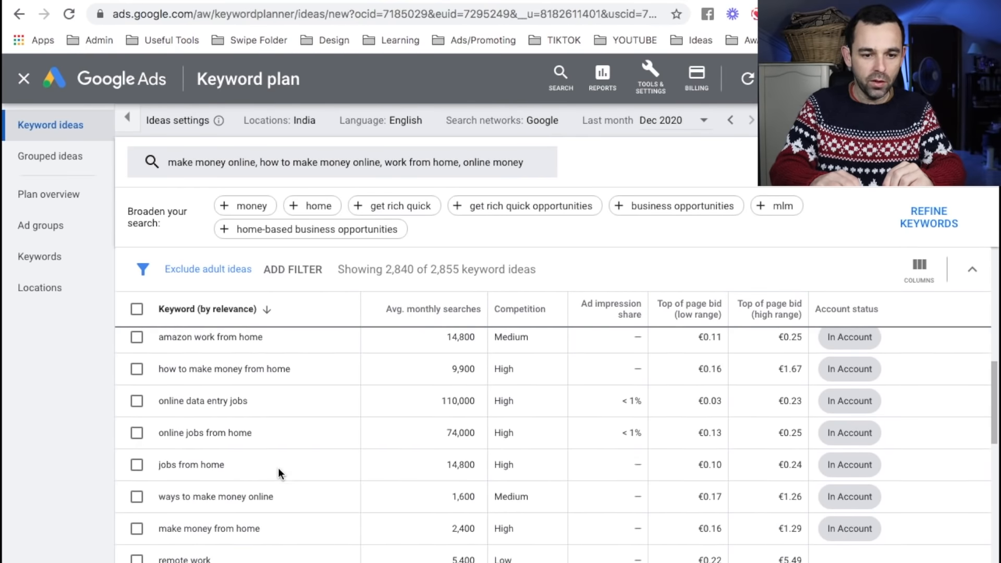
pyautogui.scroll(-10, 277, 468)
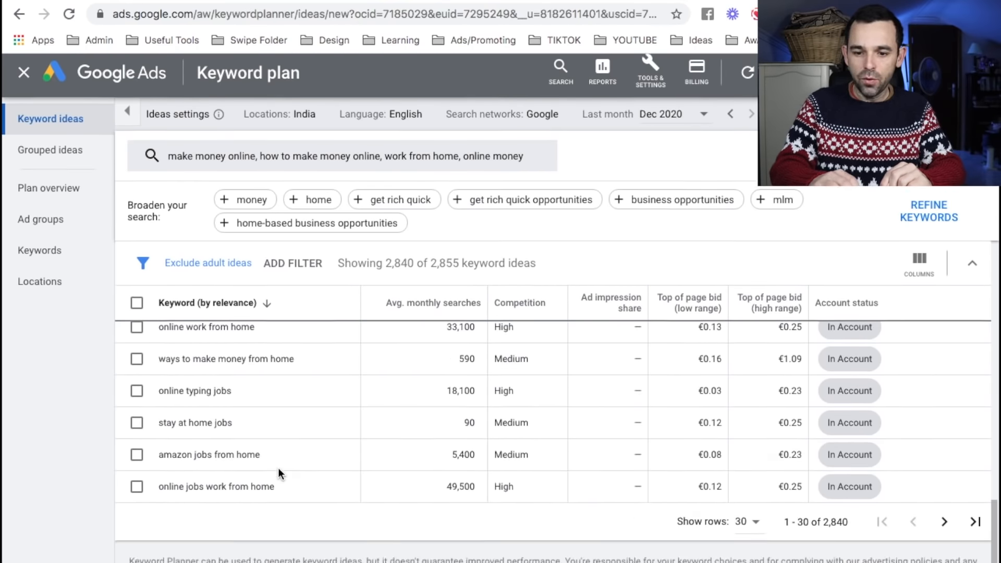
pyautogui.scroll(20, 665, 446)
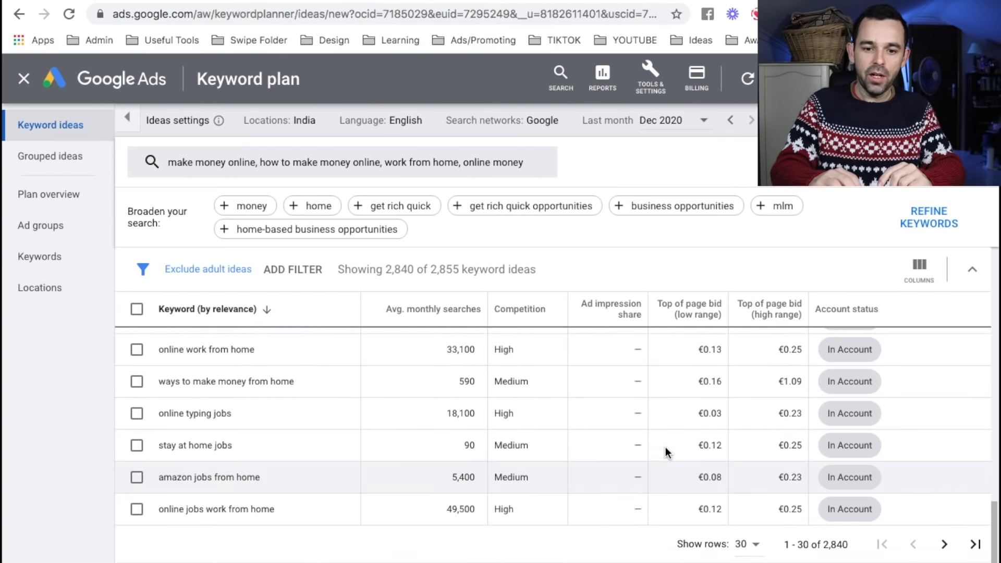
pyautogui.scroll(-4, 665, 447)
pyautogui.scroll(2, 665, 446)
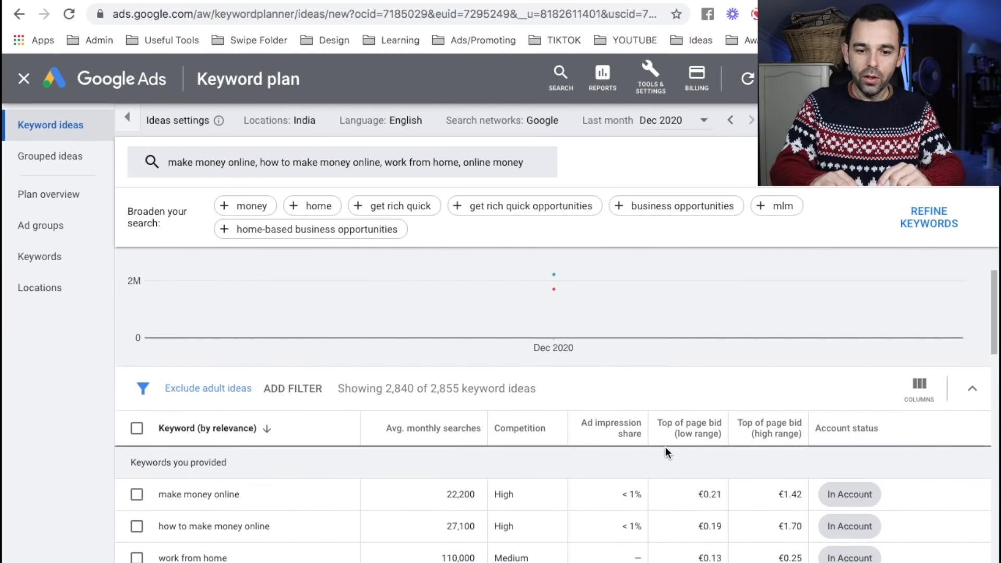
pyautogui.scroll(-2, 665, 446)
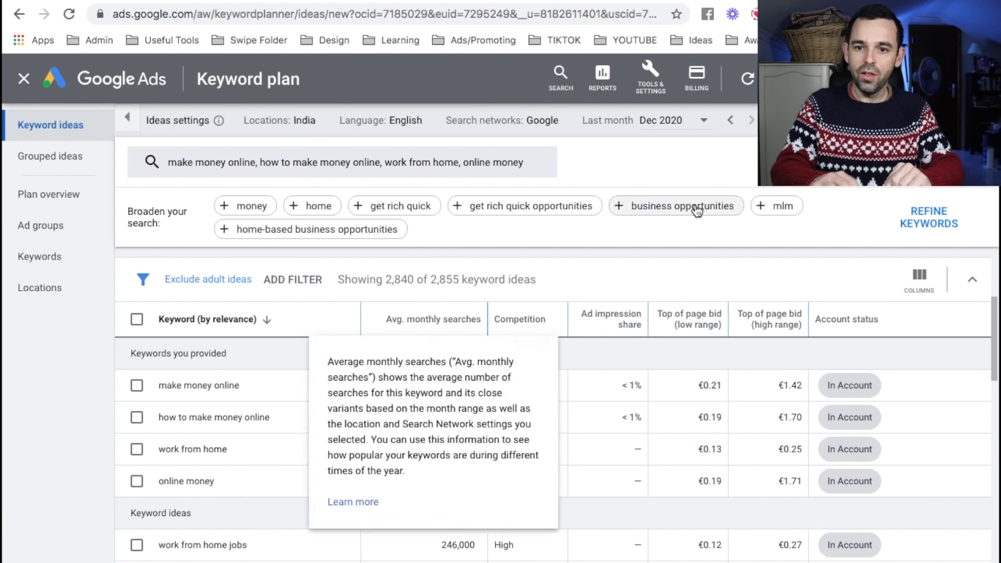
# Circle the Avg. monthly searches heading in red, clear the mark, and sort the keyword ideas by highest average monthly searches.
pyautogui.hotkey('alt', 'shift', 'd')
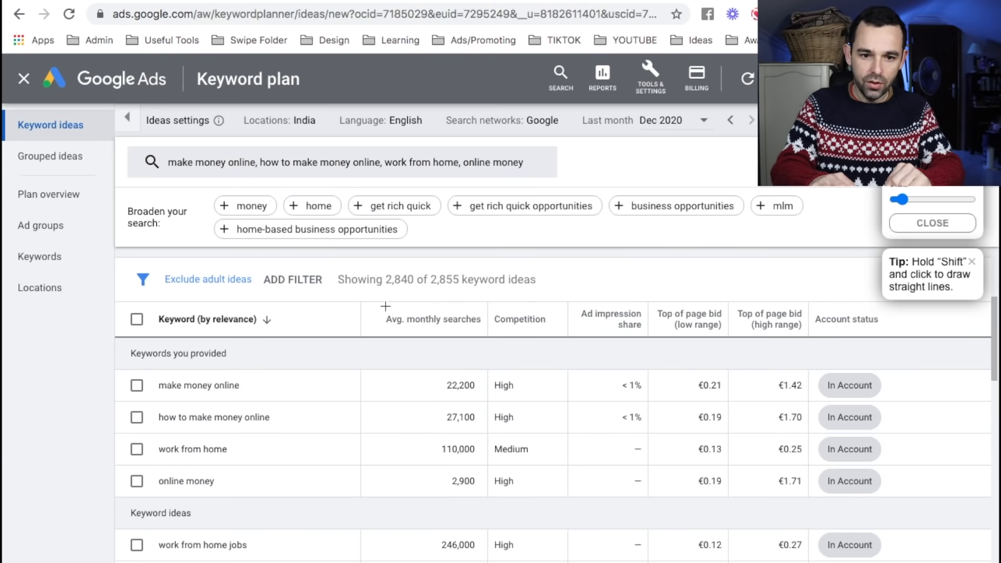
pyautogui.moveTo(384, 308)
pyautogui.mouseDown()
pyautogui.moveTo(399, 345)
pyautogui.moveTo(500, 329)
pyautogui.mouseUp()
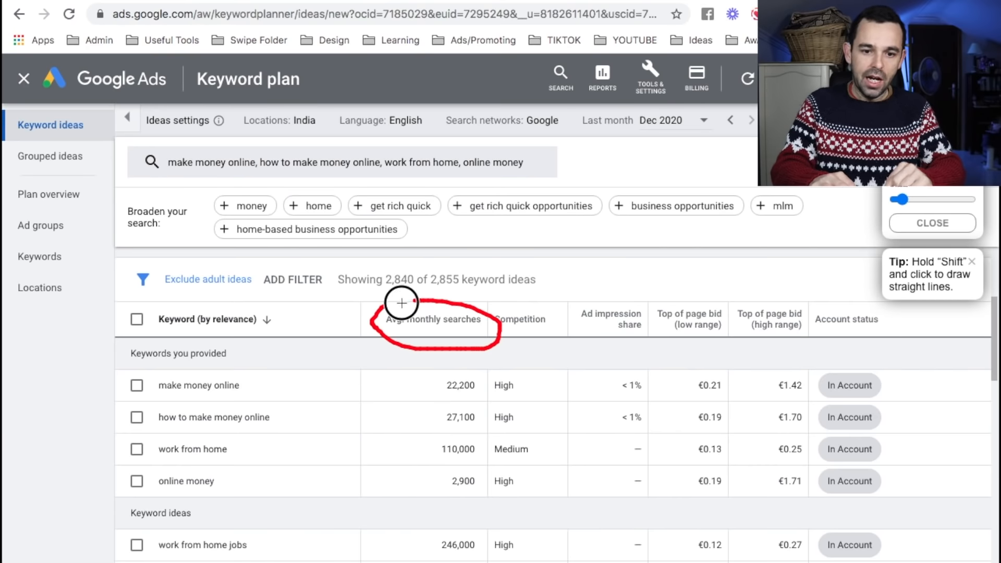
pyautogui.hotkey('alt', 'shift', 'd')
pyautogui.click(413, 322)
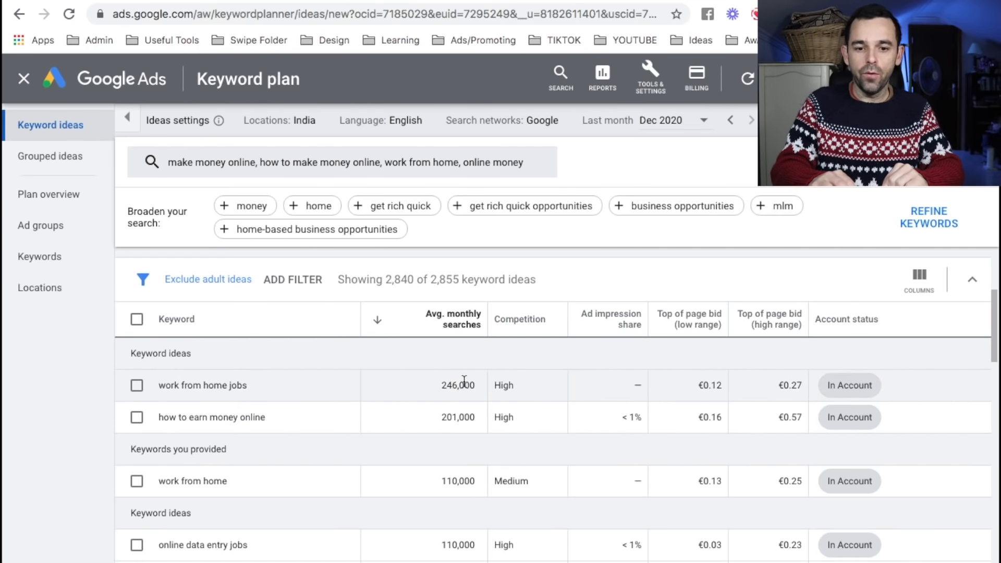
# Mark the "work from home jobs" keyword, its monthly searches, competition and both top of page bids in red, and clear the drawing.
pyautogui.hotkey('alt', 'shift', 'd')
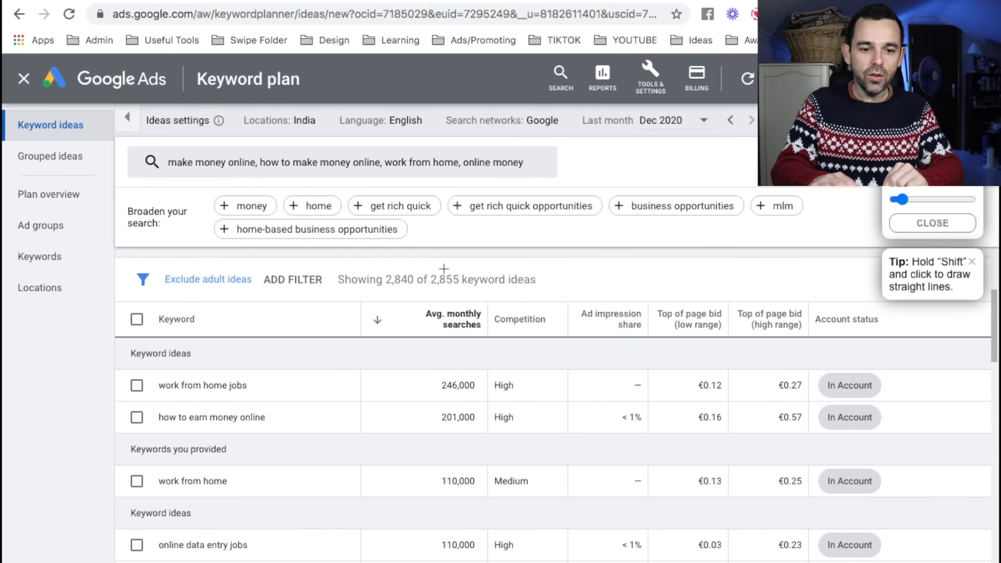
pyautogui.moveTo(185, 371)
pyautogui.mouseDown()
pyautogui.moveTo(150, 379)
pyautogui.moveTo(157, 398)
pyautogui.moveTo(216, 404)
pyautogui.moveTo(262, 389)
pyautogui.moveTo(208, 366)
pyautogui.moveTo(176, 371)
pyautogui.mouseUp()
pyautogui.moveTo(459, 368)
pyautogui.mouseDown()
pyautogui.moveTo(420, 371)
pyautogui.moveTo(415, 392)
pyautogui.moveTo(443, 406)
pyautogui.moveTo(488, 388)
pyautogui.moveTo(457, 369)
pyautogui.mouseUp()
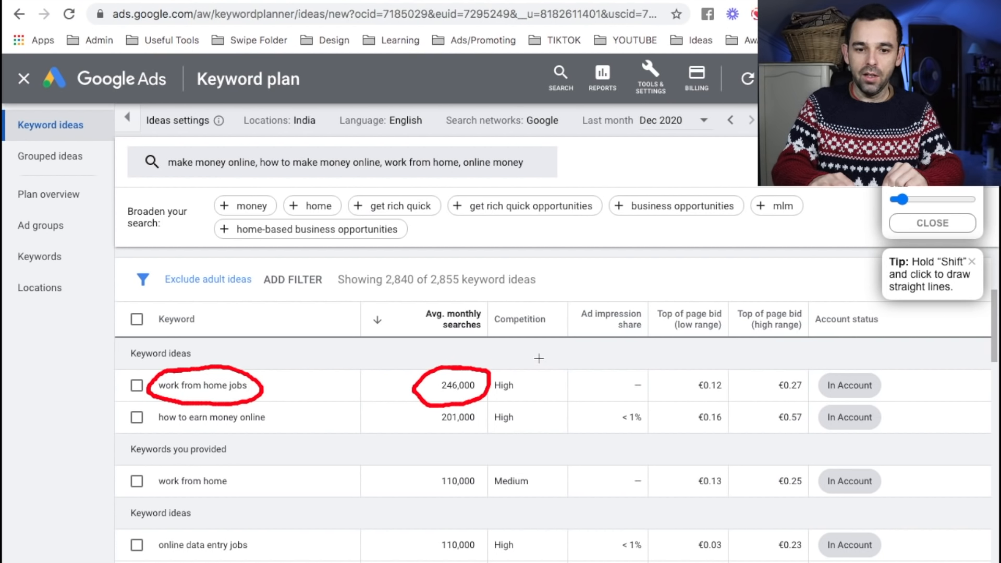
pyautogui.moveTo(495, 396); pyautogui.dragTo(526, 397)
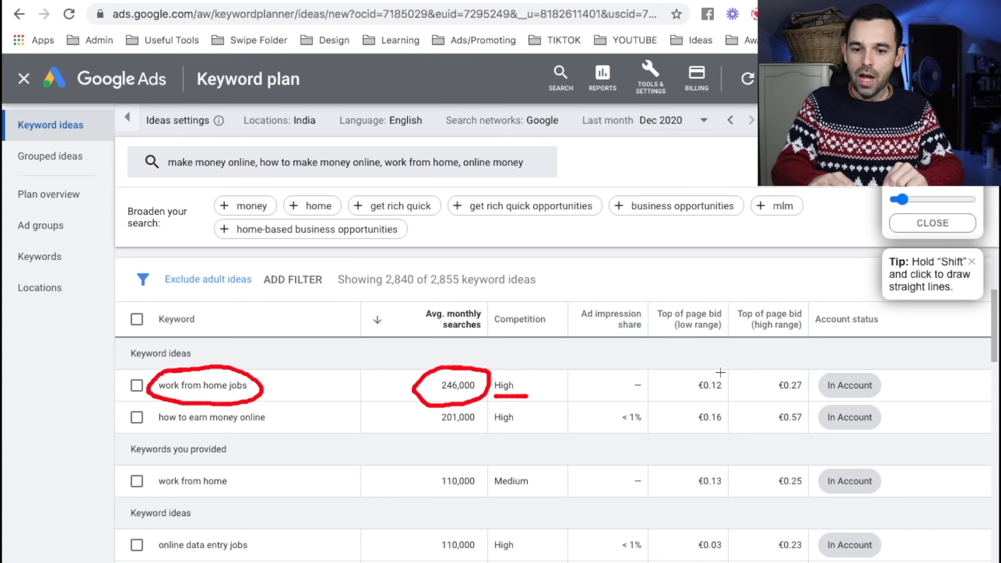
pyautogui.moveTo(721, 370)
pyautogui.mouseDown()
pyautogui.moveTo(688, 398)
pyautogui.moveTo(726, 394)
pyautogui.moveTo(718, 371)
pyautogui.moveTo(735, 382)
pyautogui.moveTo(797, 371)
pyautogui.moveTo(776, 373)
pyautogui.moveTo(771, 393)
pyautogui.moveTo(800, 397)
pyautogui.moveTo(790, 372)
pyautogui.mouseUp()
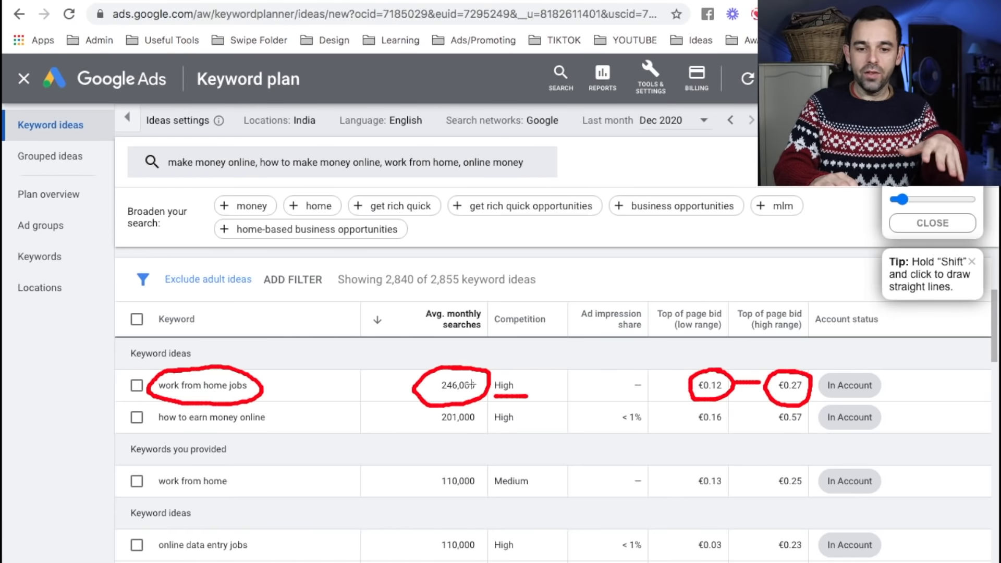
pyautogui.press('Escape')
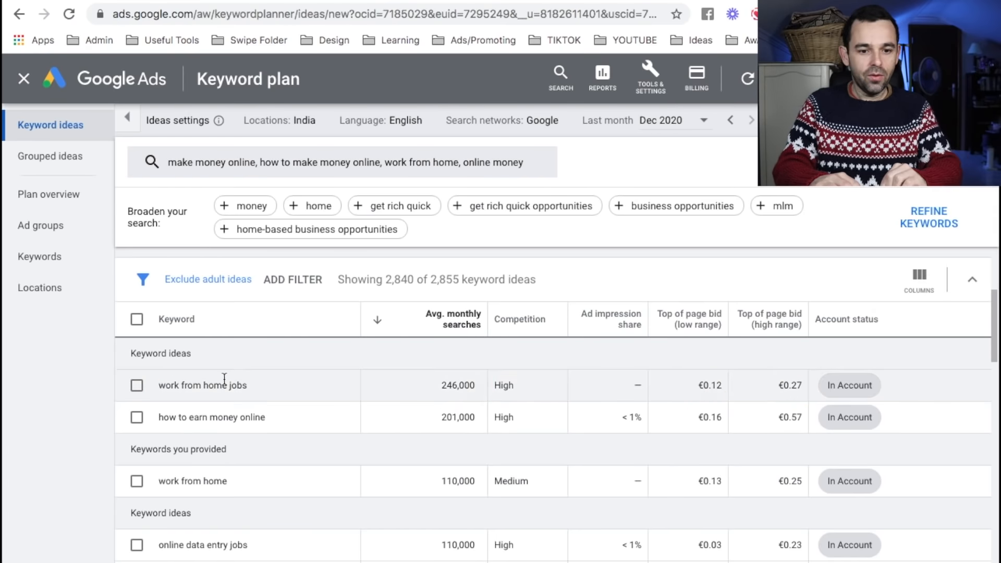
# Circle the competition level of "work from home jobs" in red and clear the drawing.
pyautogui.doubleClick(177, 386)
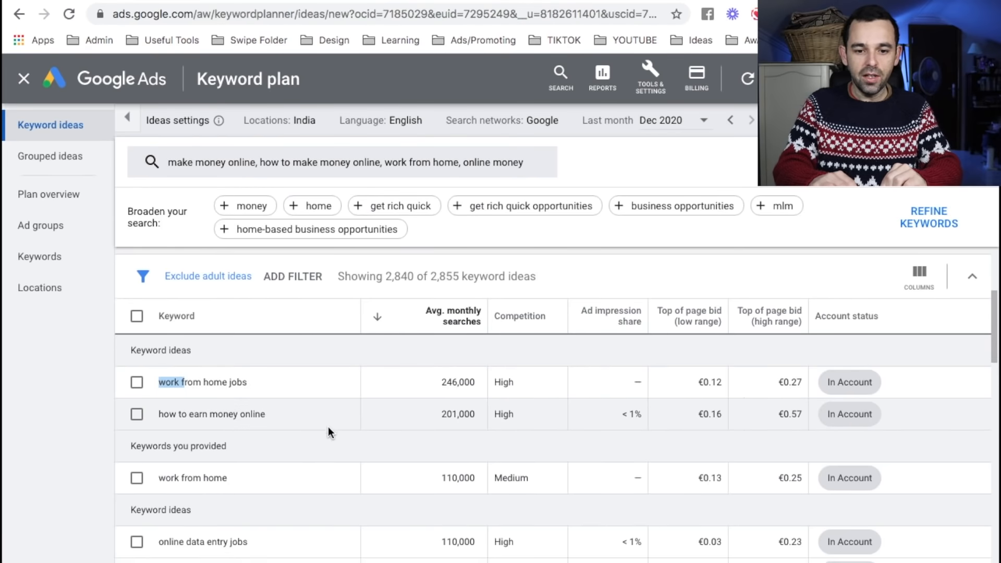
pyautogui.scroll(-3, 327, 427)
pyautogui.scroll(2, 328, 426)
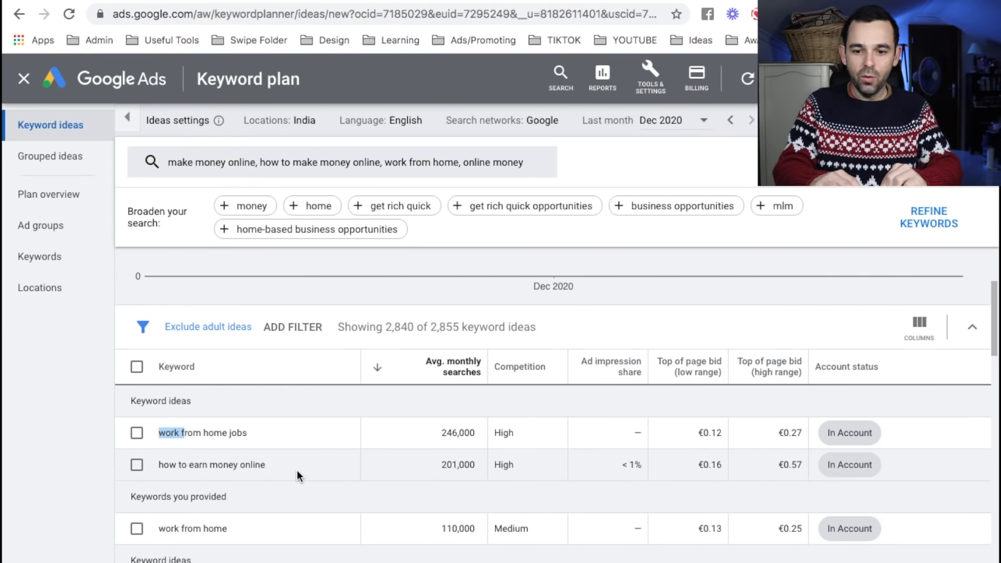
pyautogui.scroll(2, 296, 470)
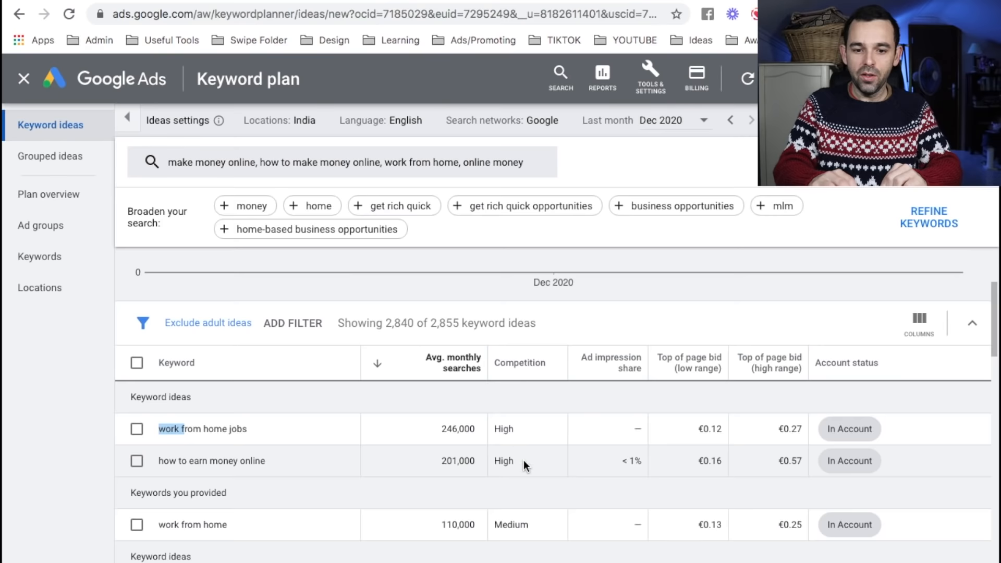
pyautogui.scroll(-1, 523, 461)
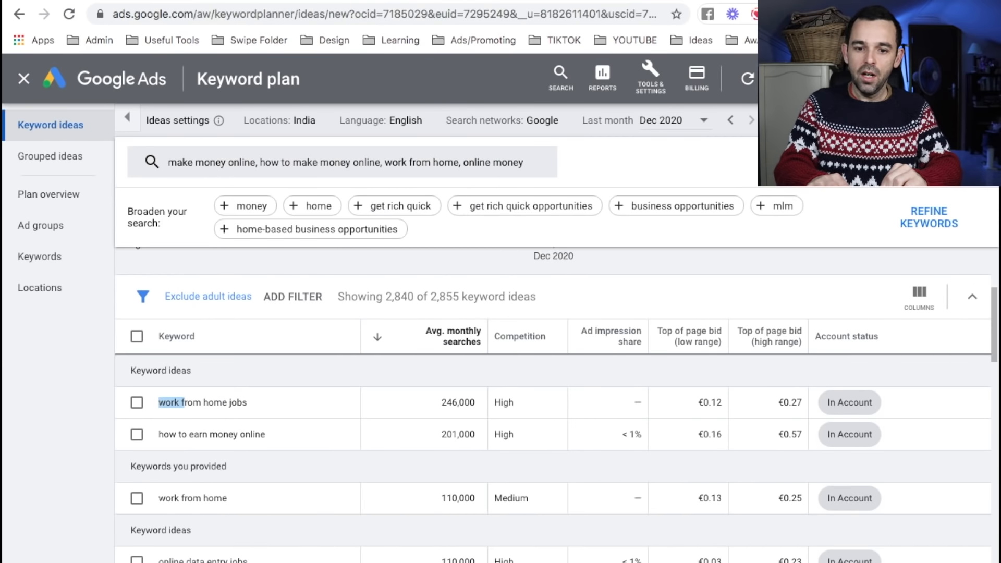
pyautogui.moveTo(503, 389)
pyautogui.mouseDown()
pyautogui.moveTo(484, 395)
pyautogui.moveTo(537, 392)
pyautogui.moveTo(516, 421)
pyautogui.mouseUp()
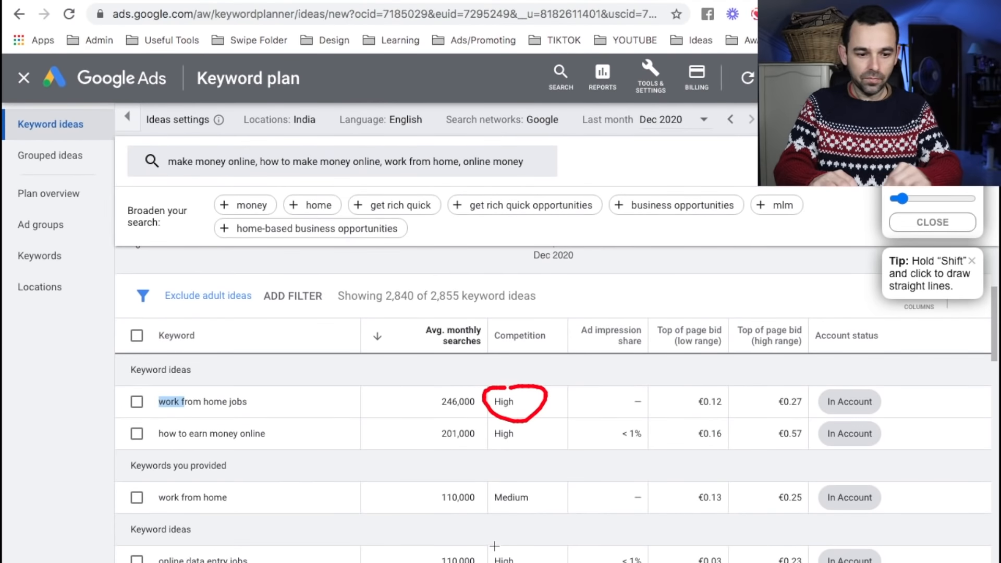
pyautogui.press('Escape')
pyautogui.scroll(-2, 502, 430)
pyautogui.scroll(2, 502, 429)
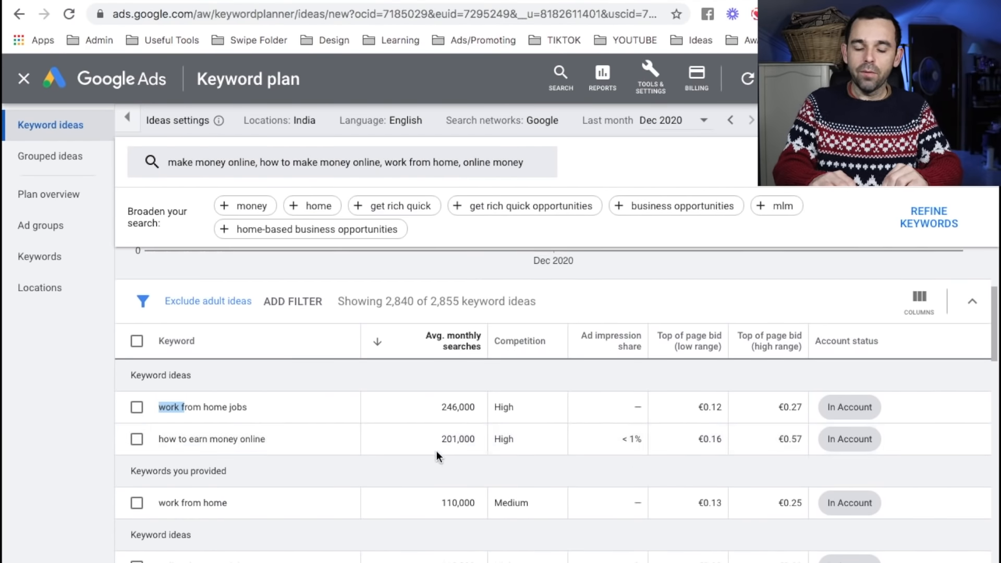
pyautogui.hotkey('alt', 'm')
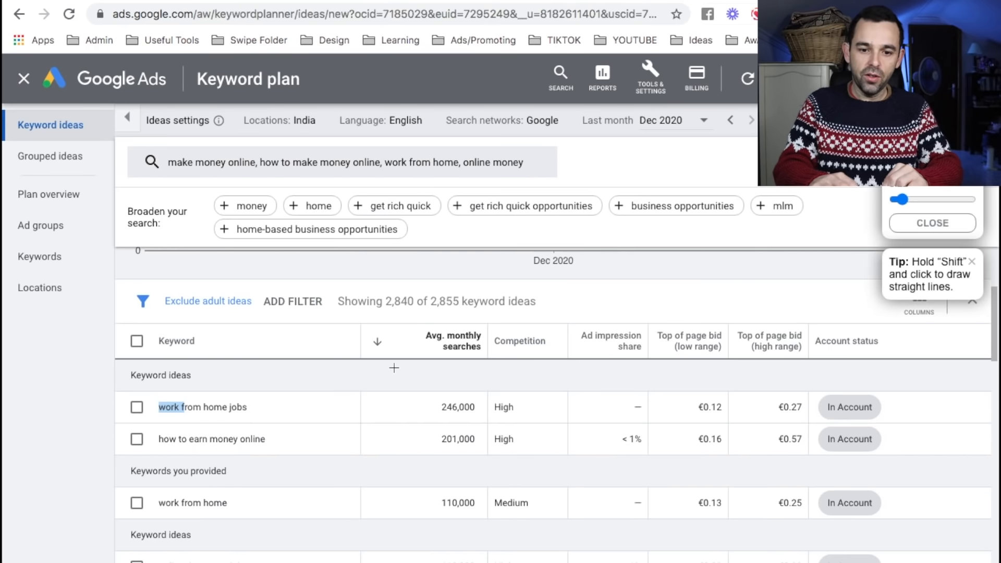
pyautogui.hotkey('alt', 'm')
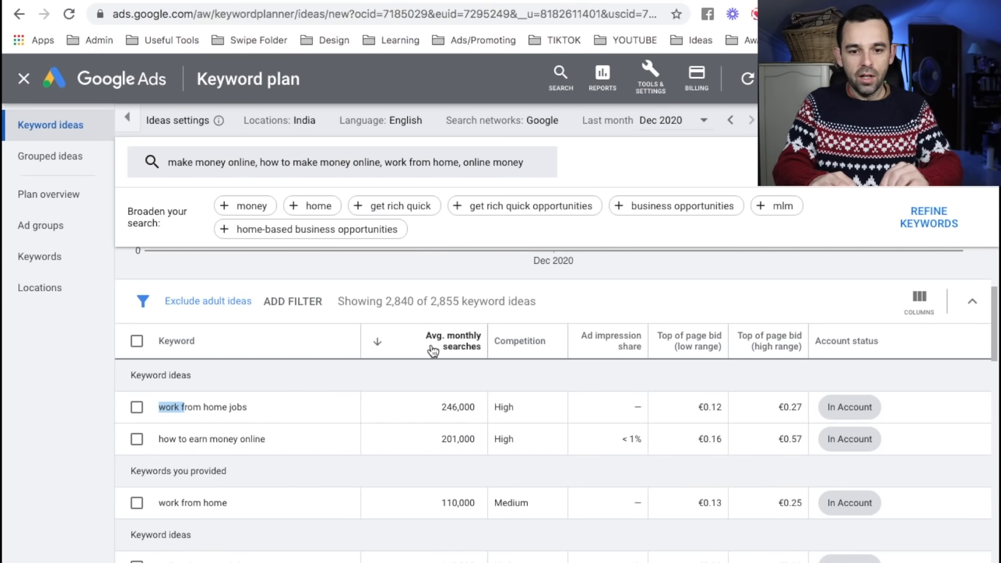
# Sort the keyword ideas by lowest average monthly searches, review them, and restore the highest-first order.
pyautogui.moveTo(444, 343)
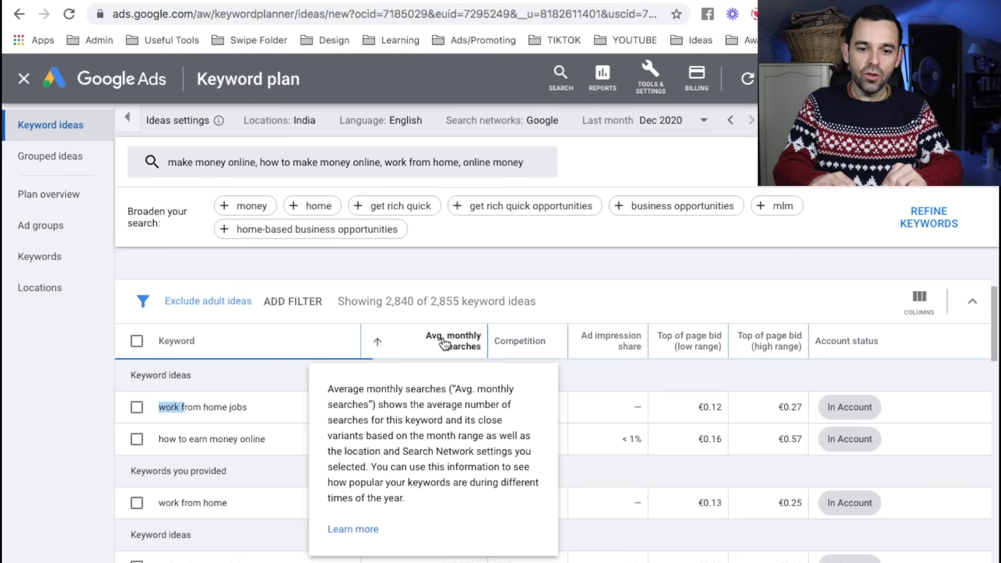
pyautogui.click(443, 343)
pyautogui.scroll(-1, 417, 449)
pyautogui.scroll(-8, 417, 449)
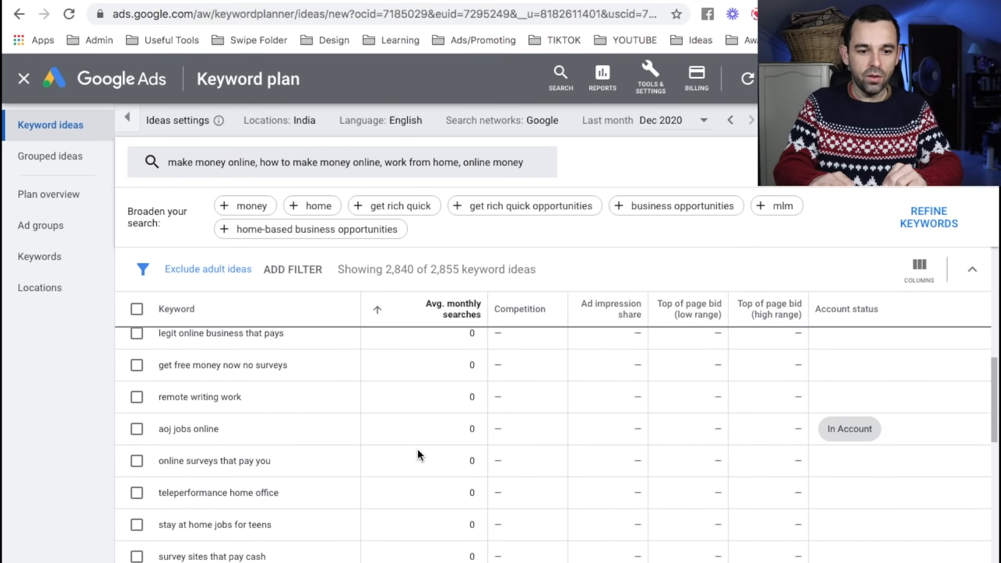
pyautogui.scroll(1, 418, 449)
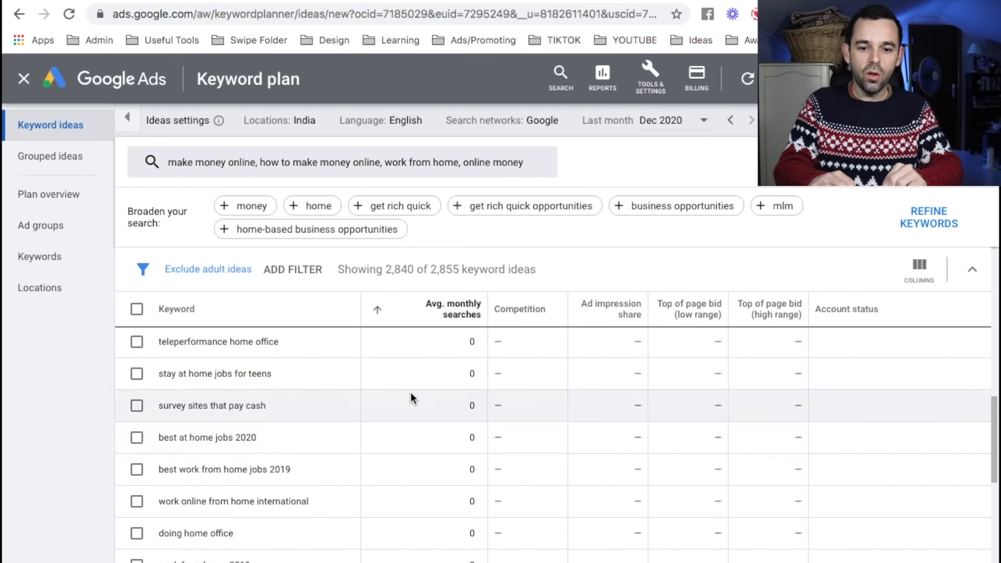
pyautogui.moveTo(462, 387); pyautogui.dragTo(473, 467)
pyautogui.click(473, 468)
pyautogui.scroll(5, 472, 469)
pyautogui.scroll(-1, 471, 469)
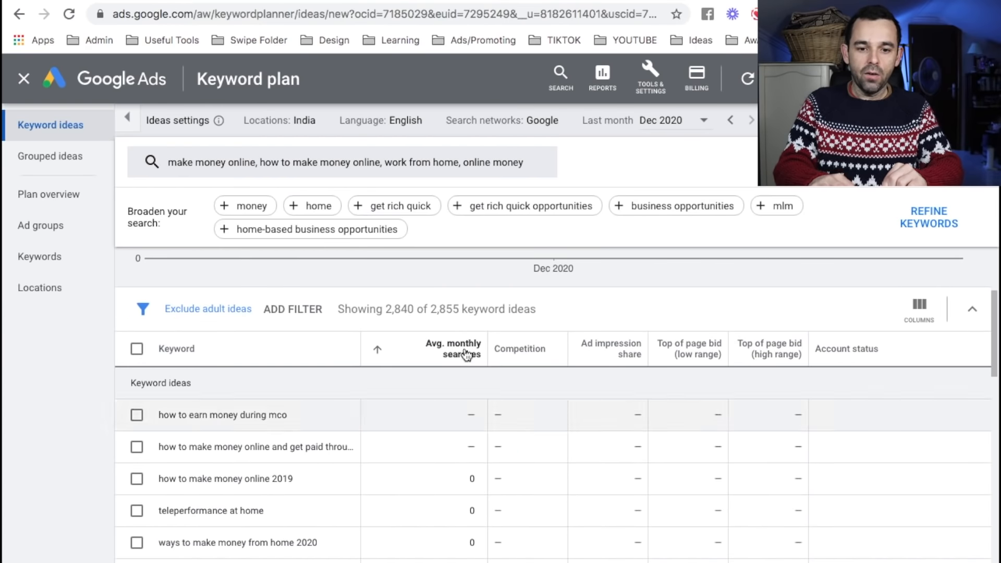
pyautogui.click(453, 348)
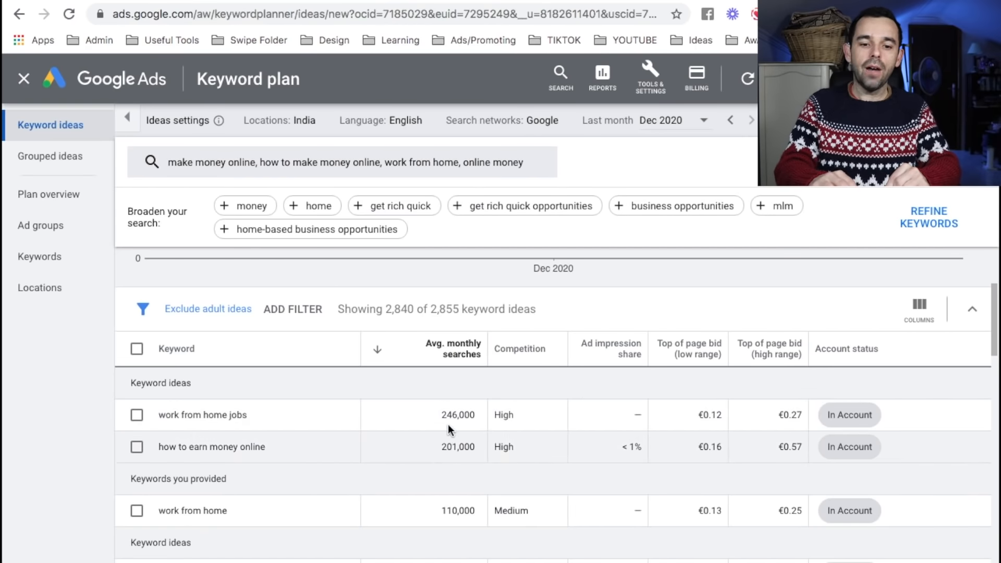
# Browse the keyword ideas with the most monthly searches and mark the low-range top of page bid in red.
pyautogui.scroll(-1, 471, 489)
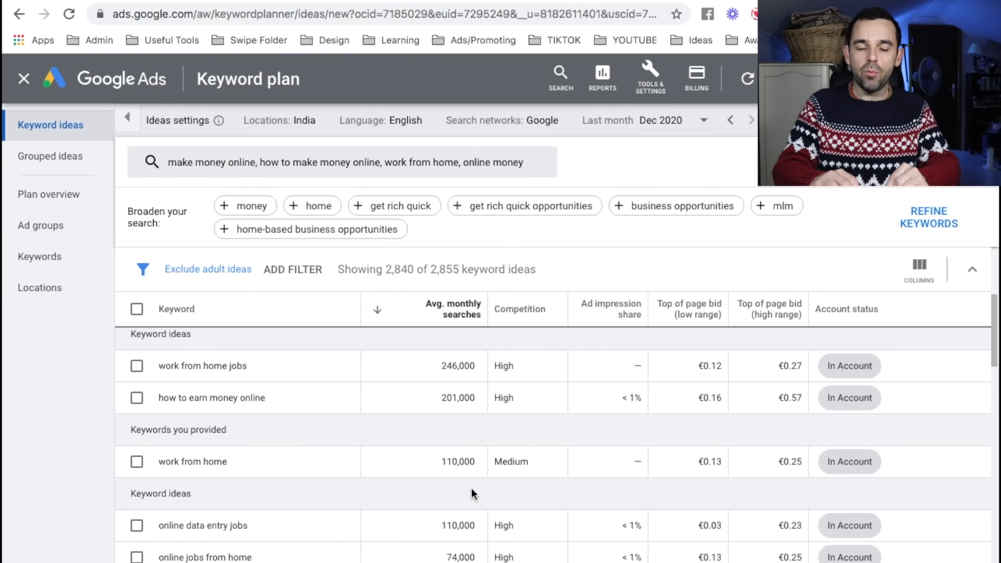
pyautogui.scroll(-4, 472, 493)
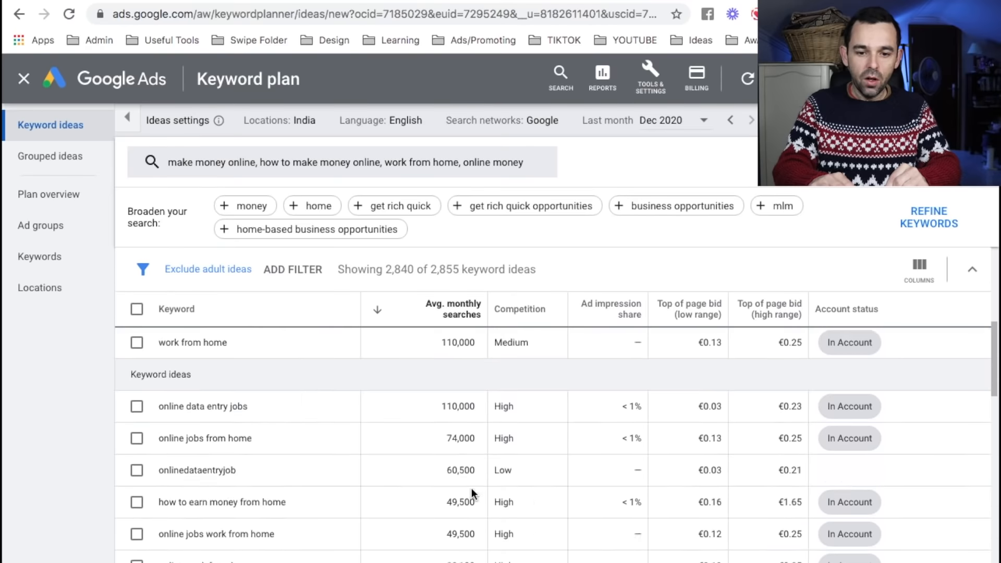
pyautogui.scroll(-4, 471, 488)
pyautogui.scroll(8, 471, 488)
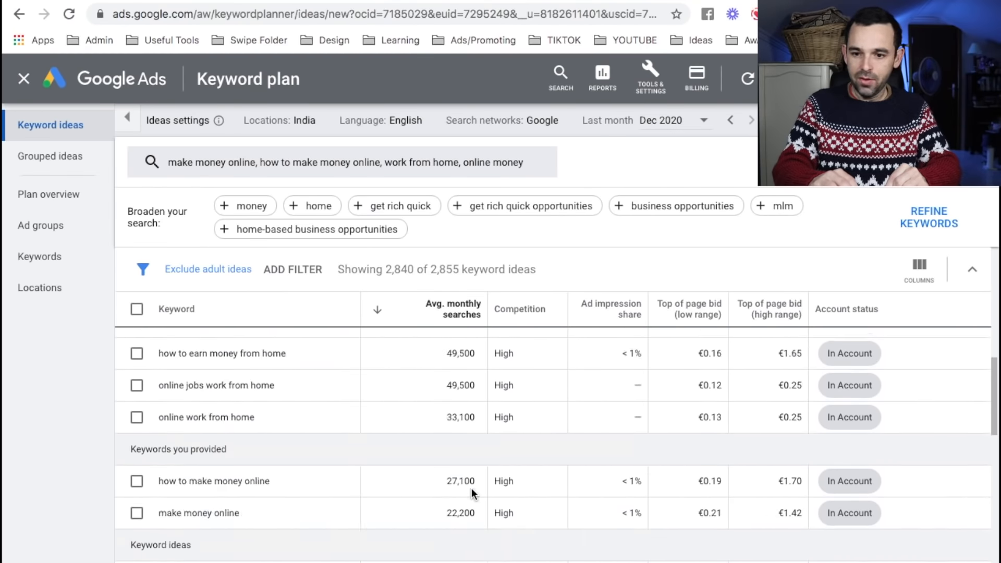
pyautogui.scroll(-4, 471, 488)
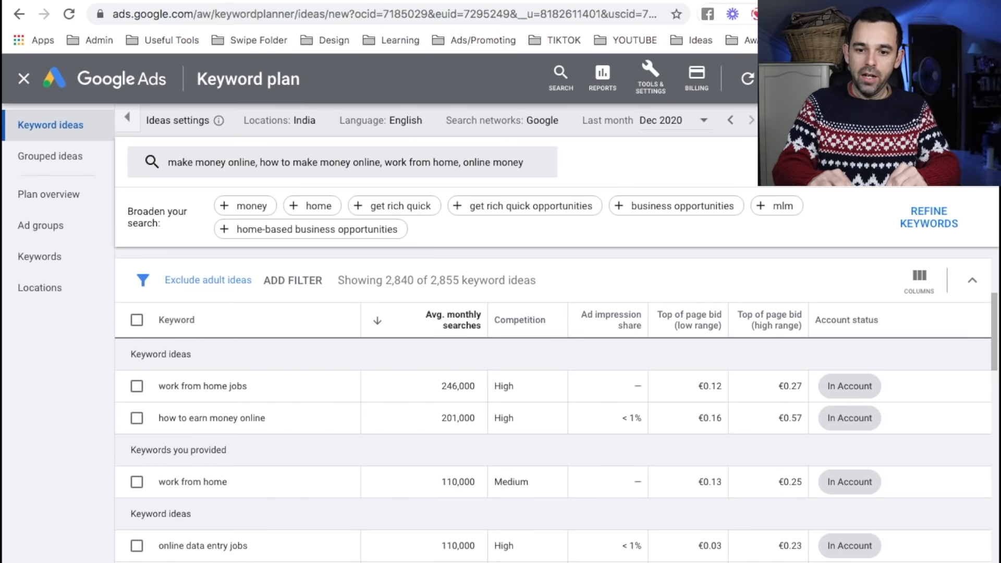
pyautogui.moveTo(718, 353)
pyautogui.mouseDown()
pyautogui.moveTo(695, 378)
pyautogui.moveTo(678, 474)
pyautogui.moveTo(680, 562)
pyautogui.moveTo(798, 559)
pyautogui.moveTo(812, 401)
pyautogui.moveTo(696, 361)
pyautogui.mouseUp()
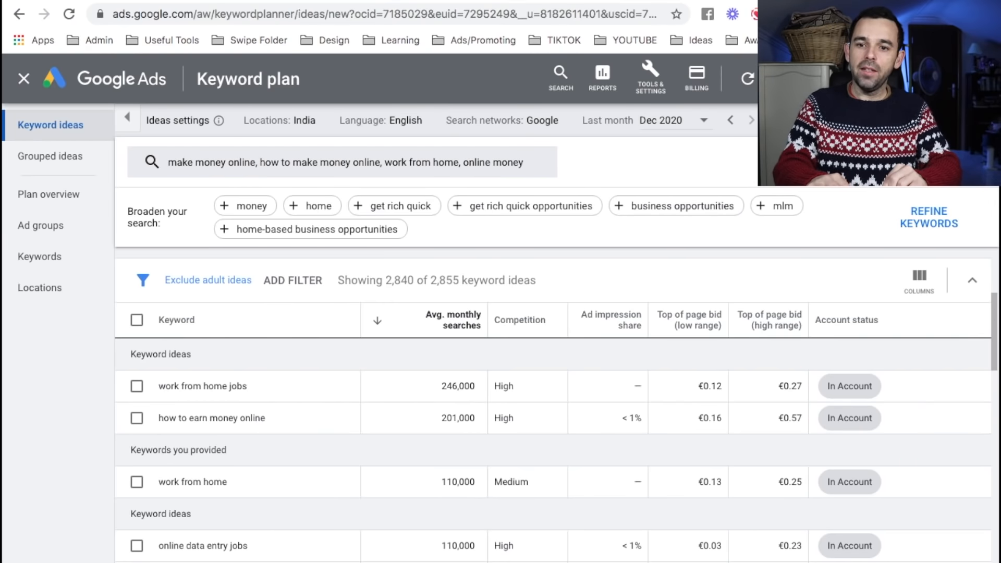
# Circle the "how to earn money online" keyword and its low-range top of page bid in red, and clear the drawing.
pyautogui.click(782, 14)
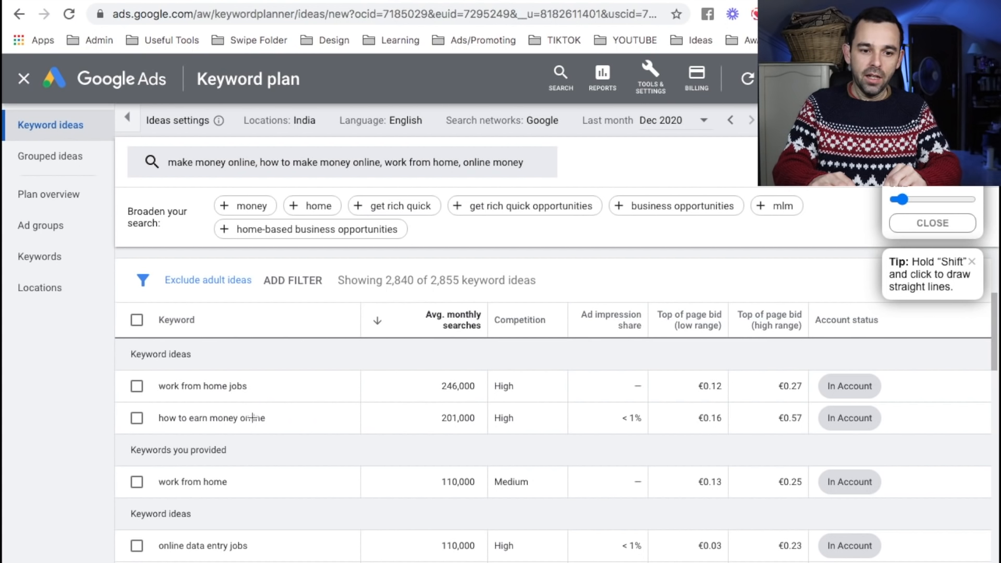
pyautogui.moveTo(256, 406)
pyautogui.mouseDown()
pyautogui.moveTo(159, 398)
pyautogui.moveTo(140, 426)
pyautogui.moveTo(165, 444)
pyautogui.moveTo(238, 447)
pyautogui.moveTo(275, 431)
pyautogui.moveTo(272, 411)
pyautogui.moveTo(253, 400)
pyautogui.mouseUp()
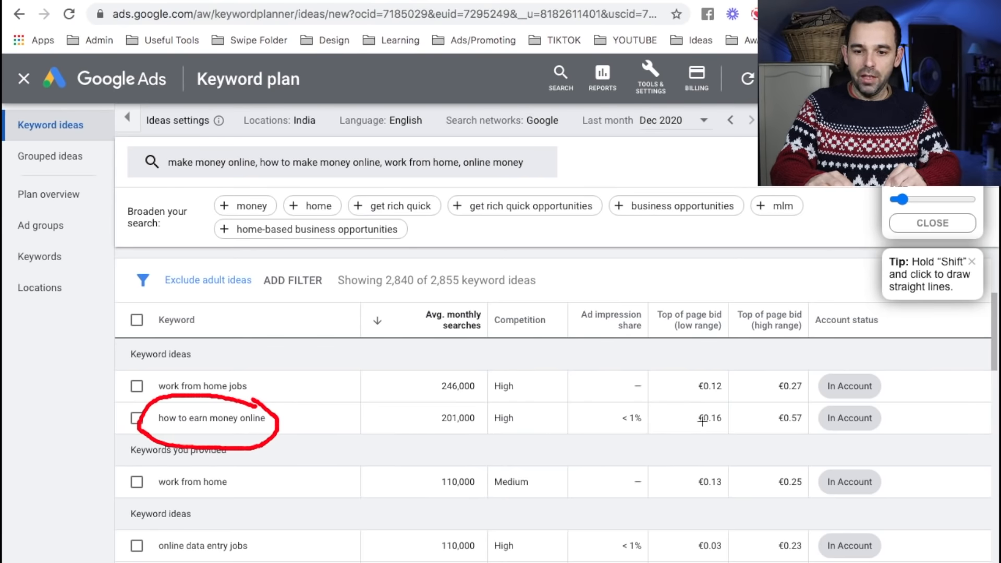
pyautogui.moveTo(714, 404)
pyautogui.mouseDown()
pyautogui.moveTo(689, 407)
pyautogui.moveTo(680, 434)
pyautogui.moveTo(756, 437)
pyautogui.moveTo(827, 423)
pyautogui.moveTo(807, 399)
pyautogui.moveTo(696, 405)
pyautogui.mouseUp()
pyautogui.press('Escape')
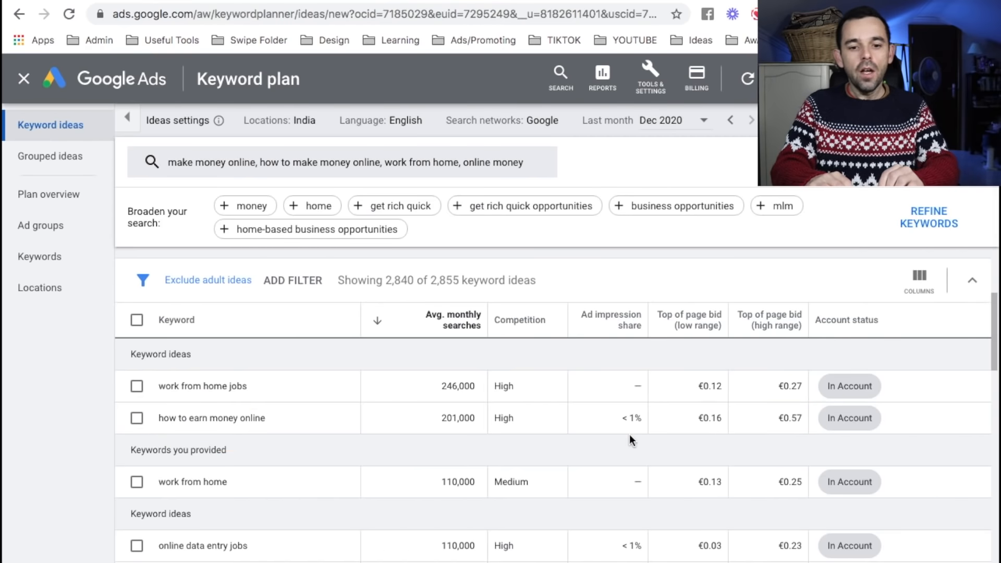
pyautogui.scroll(1, 630, 434)
pyautogui.scroll(1, 630, 434)
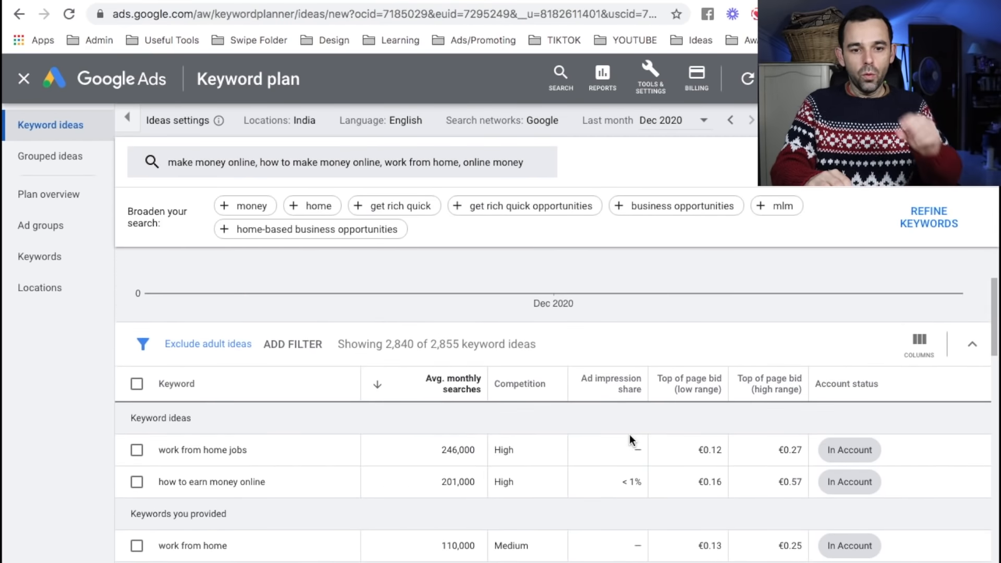
pyautogui.scroll(-1, 630, 434)
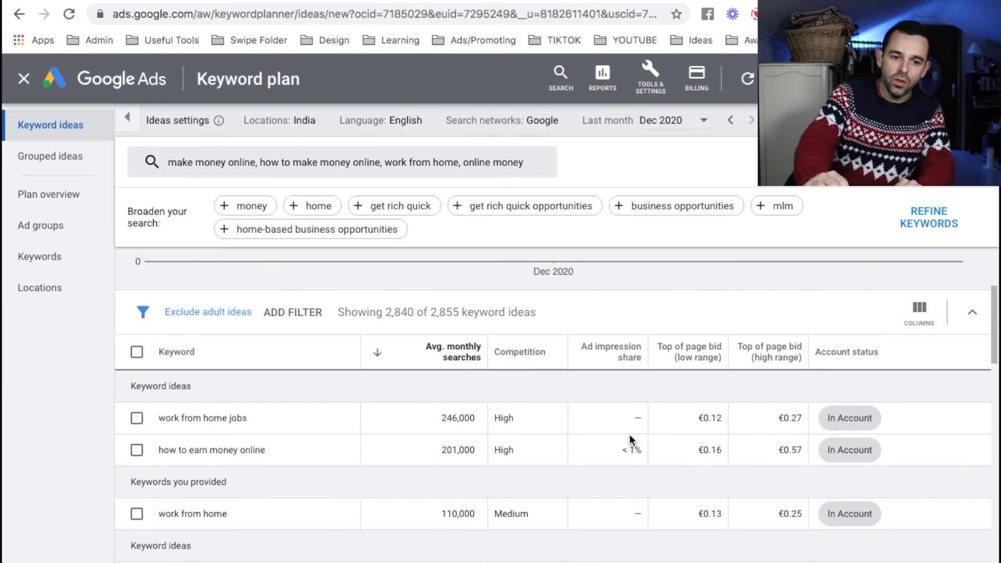
pyautogui.scroll(2, 630, 434)
pyautogui.scroll(-1, 629, 433)
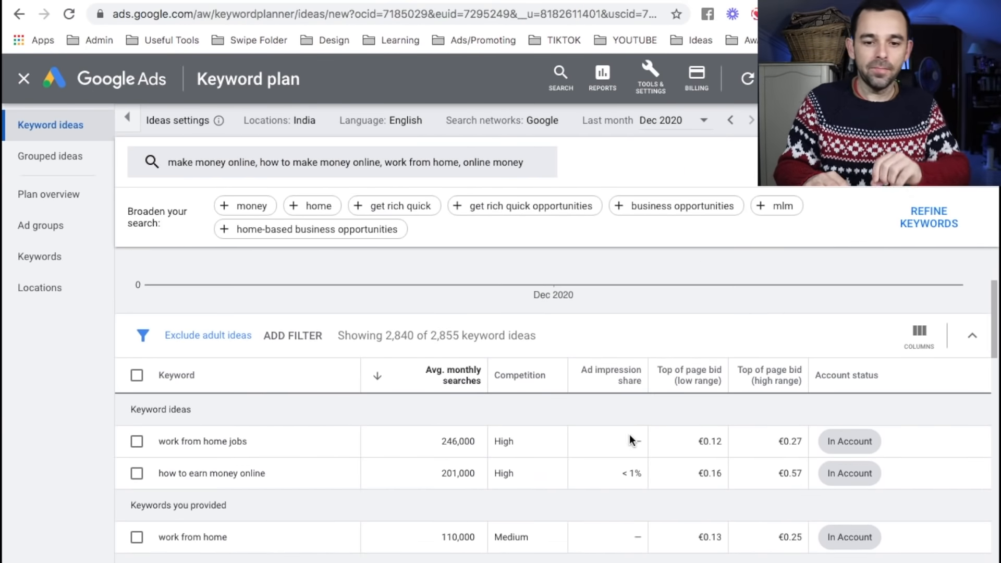
pyautogui.scroll(1, 630, 440)
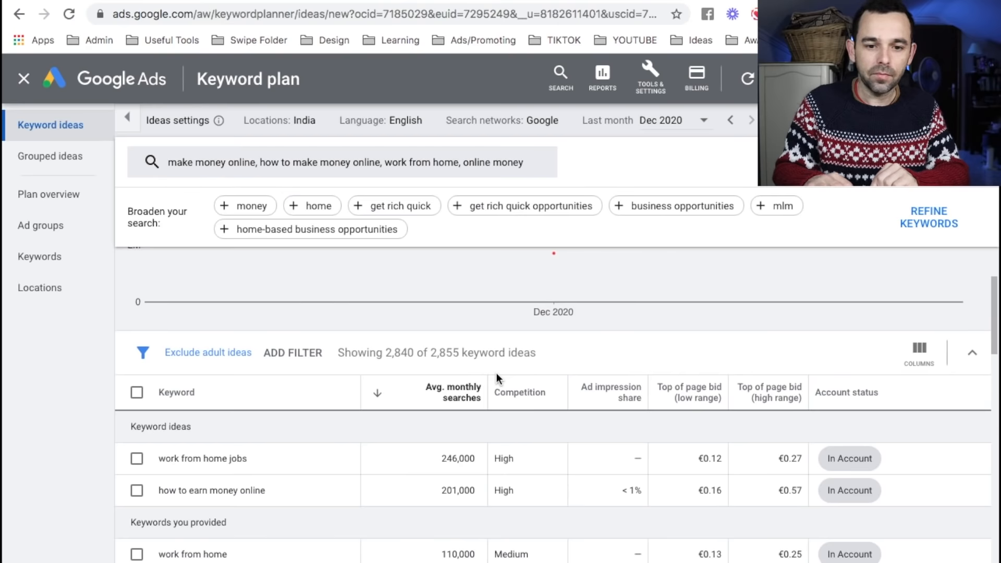
# Circle all the suggested terms for broadening the search in red and clear the drawing.
pyautogui.click(782, 14)
pyautogui.moveTo(252, 185)
pyautogui.mouseDown()
pyautogui.moveTo(198, 209)
pyautogui.moveTo(285, 269)
pyautogui.moveTo(522, 271)
pyautogui.moveTo(793, 240)
pyautogui.moveTo(809, 218)
pyautogui.moveTo(660, 175)
pyautogui.moveTo(434, 194)
pyautogui.moveTo(252, 183)
pyautogui.mouseUp()
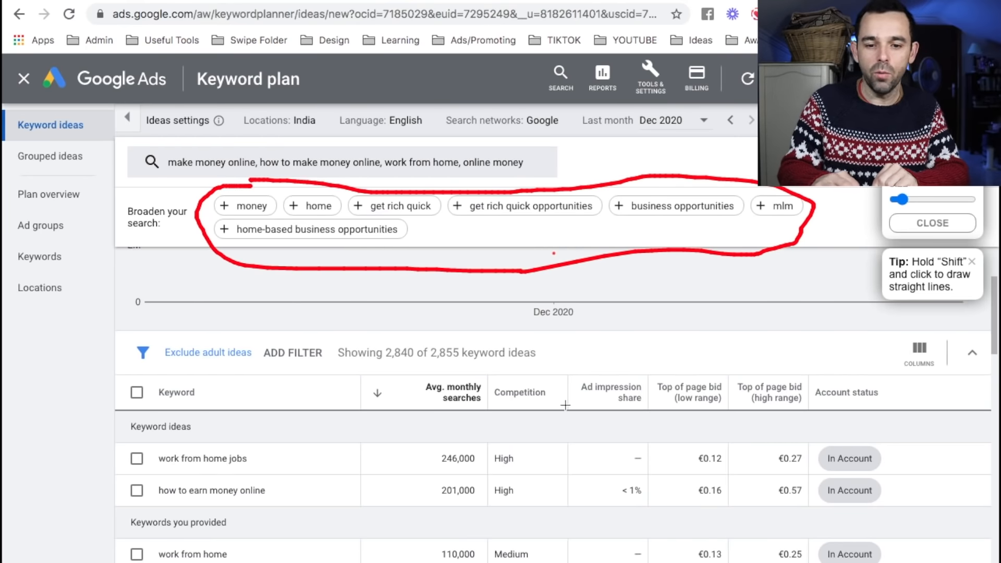
pyautogui.press('Escape')
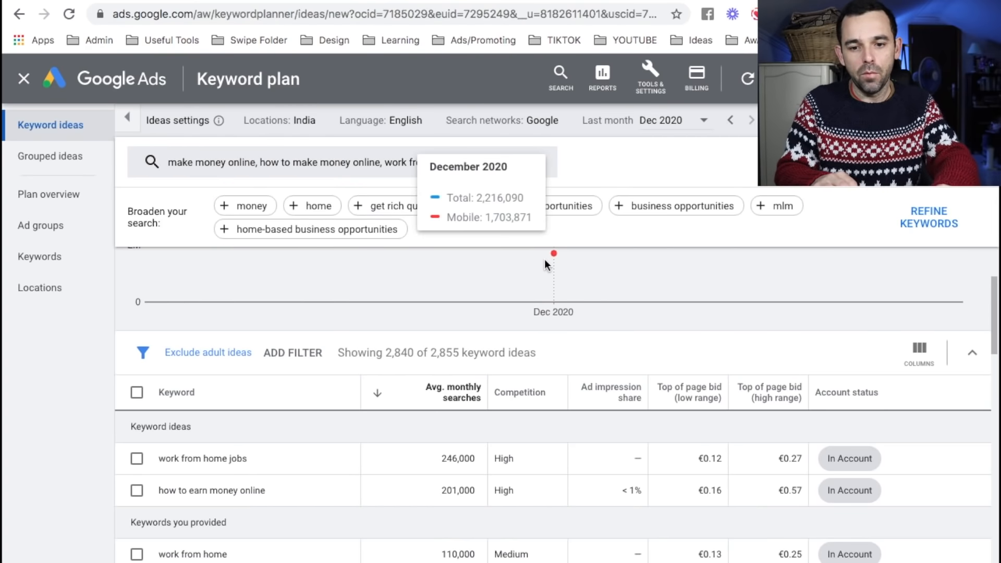
# Select the keyword ideas "how to earn money online", "work from home", "online data entry jobs" and "online jobs from home".
pyautogui.scroll(-1, 497, 356)
pyautogui.scroll(-1, 498, 360)
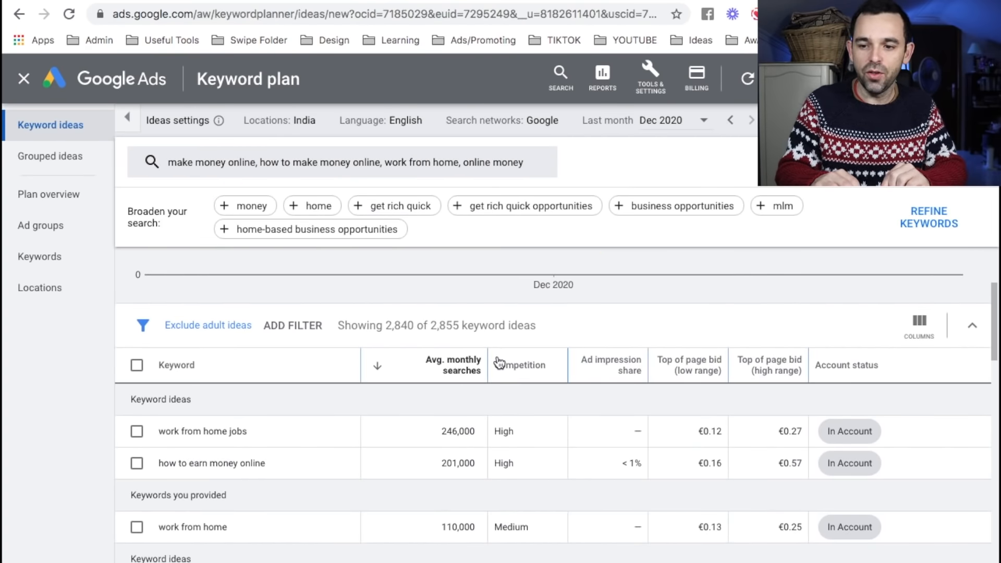
pyautogui.scroll(-2, 497, 360)
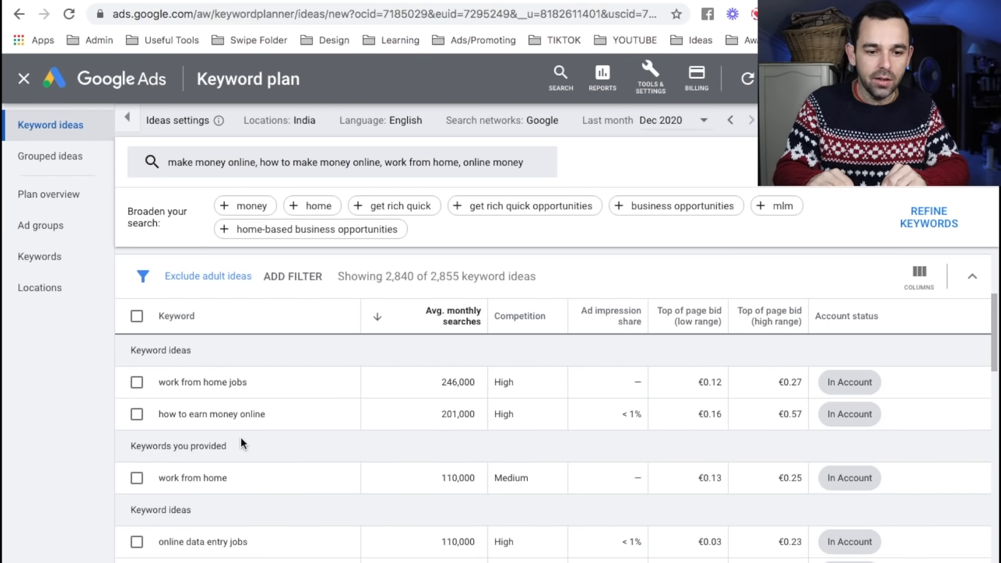
pyautogui.scroll(-1, 241, 437)
pyautogui.click(136, 383)
pyautogui.click(136, 447)
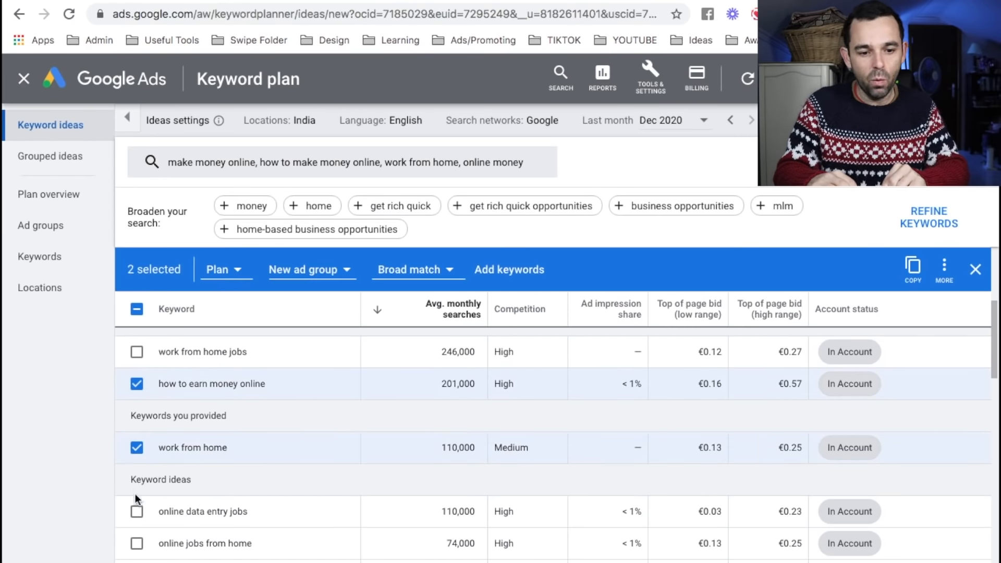
pyautogui.click(137, 511)
pyautogui.scroll(-1, 137, 514)
pyautogui.click(136, 519)
pyautogui.scroll(2, 189, 459)
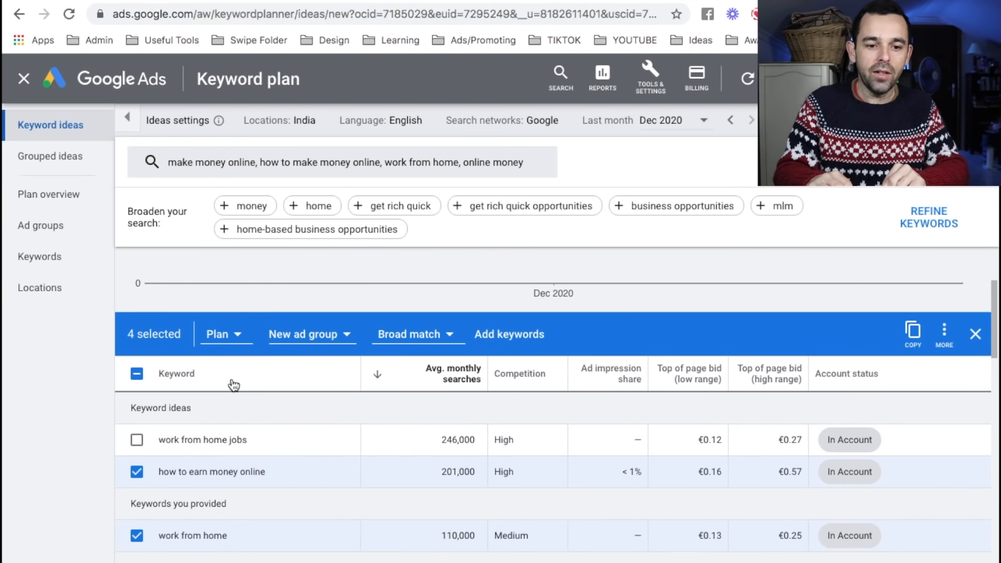
# Circle the plan, ad group, match type and add keywords options in red and clear the drawing.
pyautogui.click(779, 14)
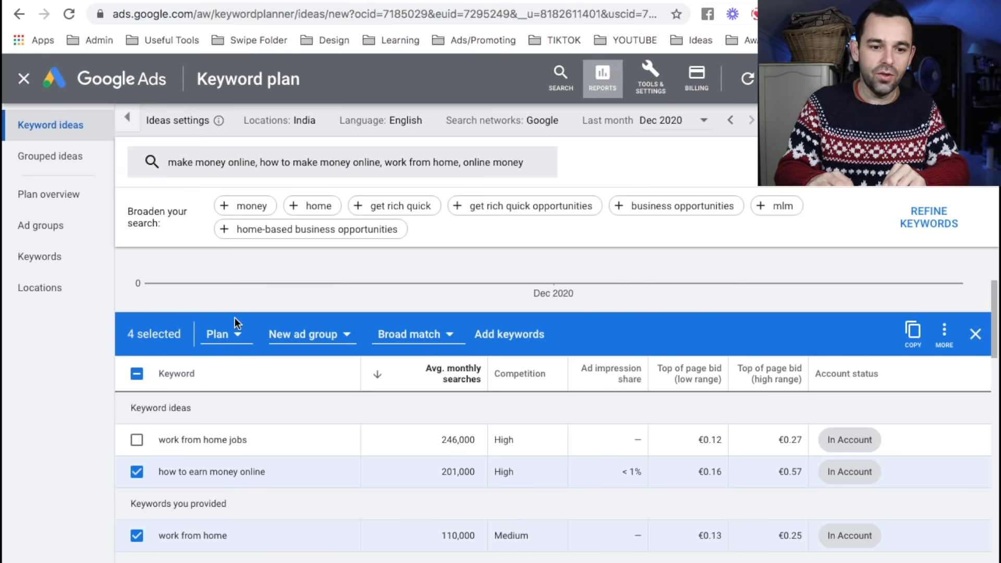
pyautogui.moveTo(225, 302)
pyautogui.mouseDown()
pyautogui.moveTo(83, 320)
pyautogui.moveTo(462, 368)
pyautogui.moveTo(592, 339)
pyautogui.moveTo(184, 292)
pyautogui.mouseUp()
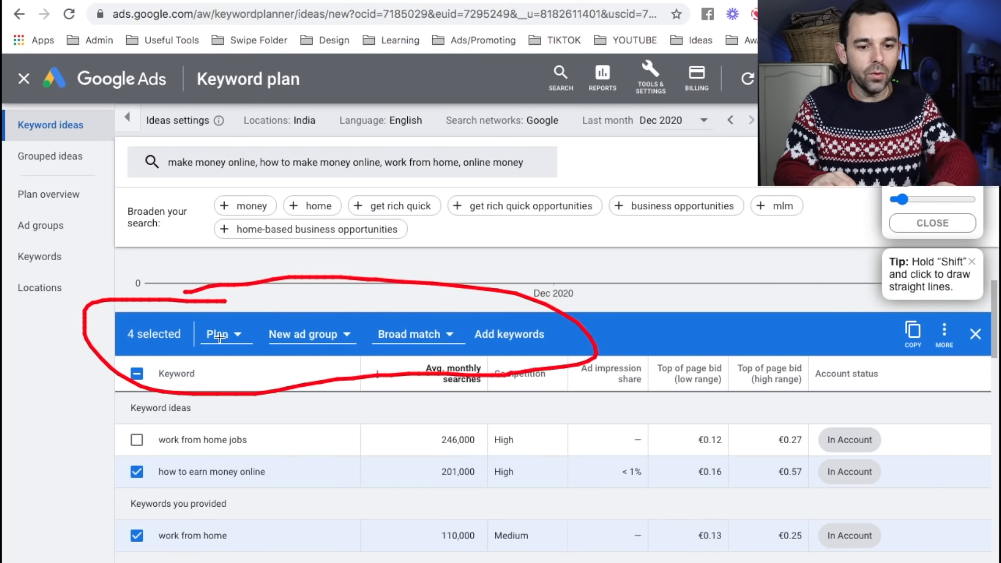
pyautogui.press('Escape')
# Set the destination for the selected keywords to the existing campaign "Search - Funnely" and its "Ad group 1 makemoneyonline".
pyautogui.click(219, 335)
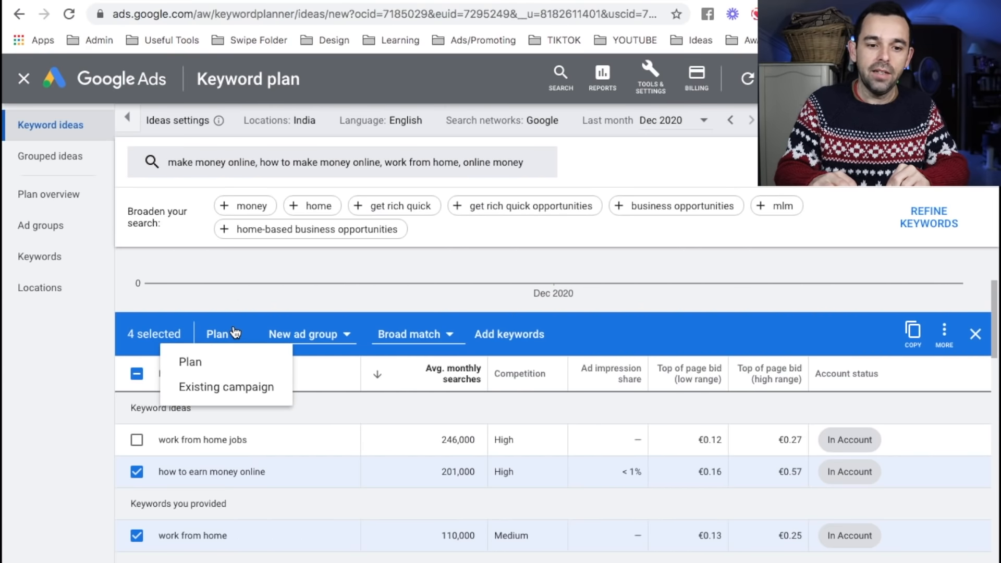
pyautogui.click(234, 333)
pyautogui.click(233, 333)
pyautogui.click(234, 333)
pyautogui.click(234, 333)
pyautogui.click(233, 334)
pyautogui.click(233, 334)
pyautogui.click(233, 334)
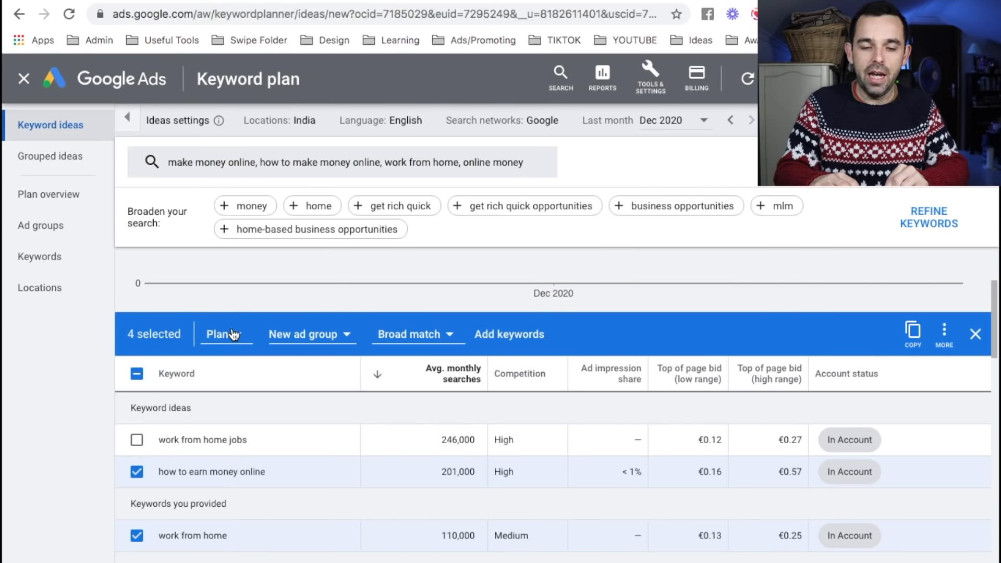
pyautogui.click(234, 334)
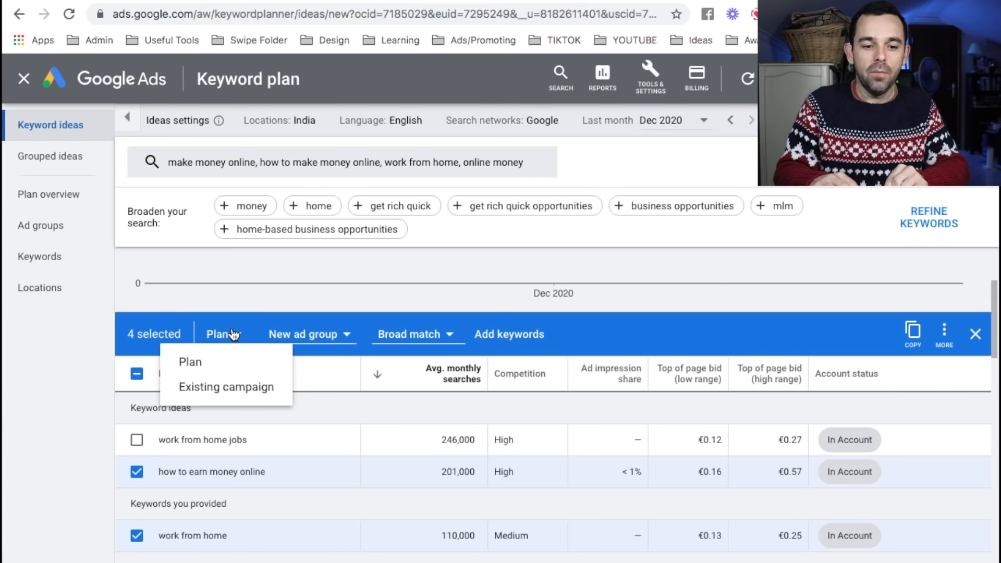
pyautogui.click(207, 390)
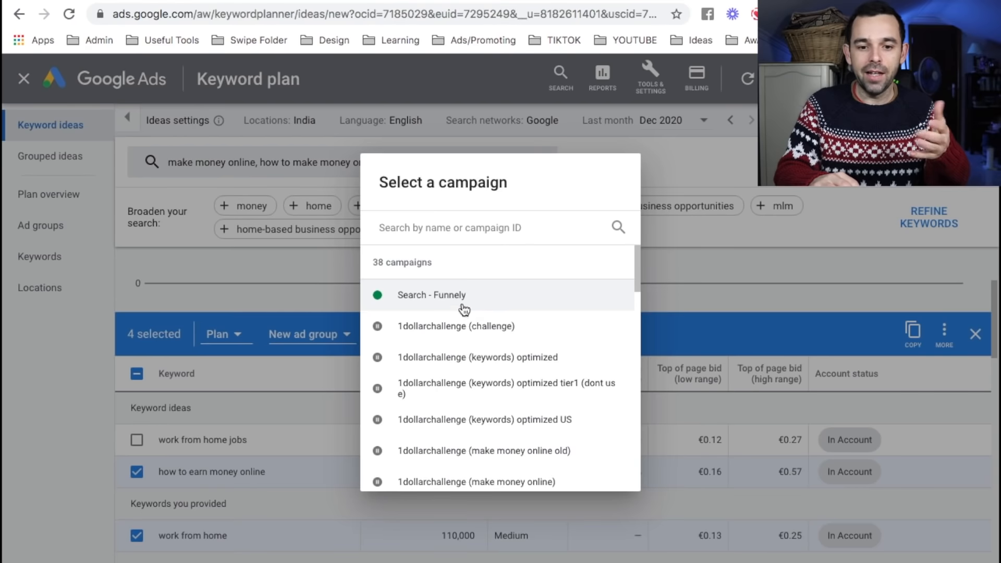
pyautogui.click(428, 298)
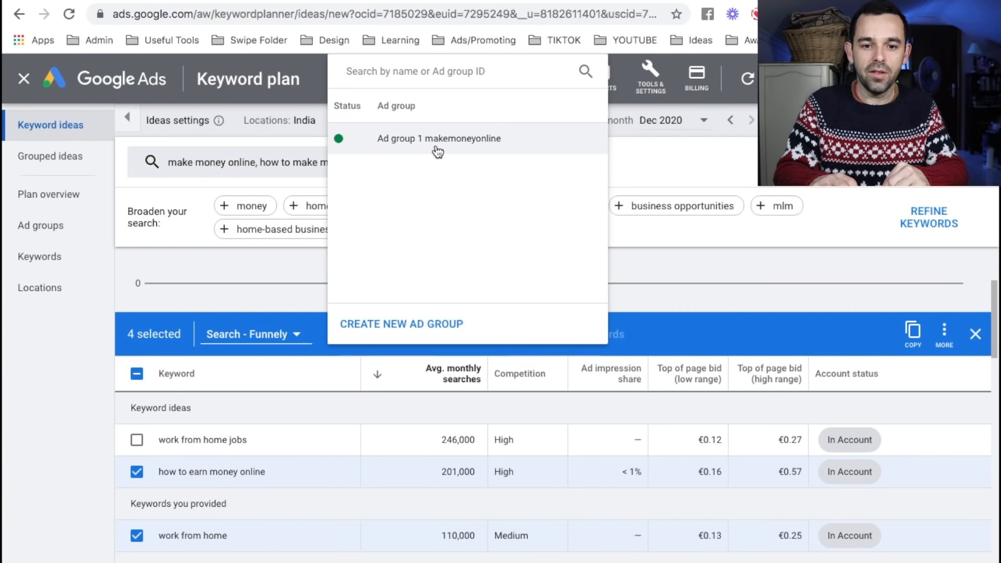
pyautogui.click(435, 145)
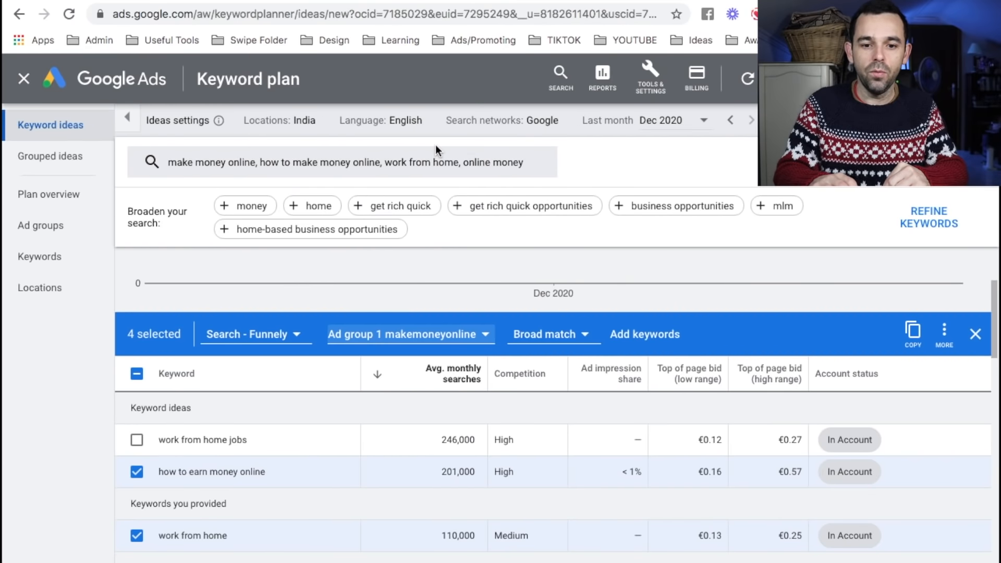
# Circle the match type options in red and clear the drawing.
pyautogui.click(530, 339)
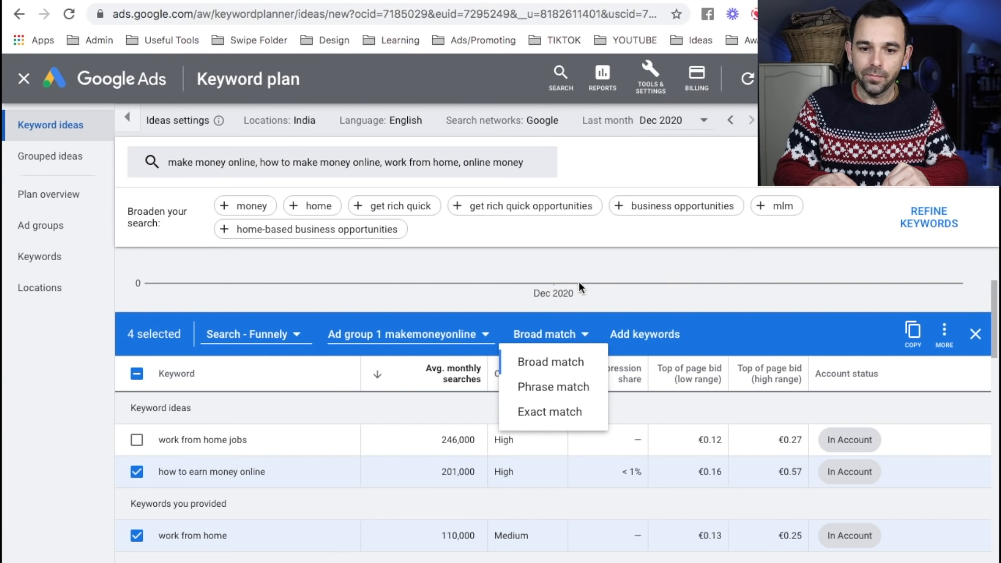
pyautogui.moveTo(512, 316)
pyautogui.mouseDown()
pyautogui.moveTo(479, 399)
pyautogui.moveTo(579, 446)
pyautogui.moveTo(628, 323)
pyautogui.moveTo(507, 302)
pyautogui.mouseUp()
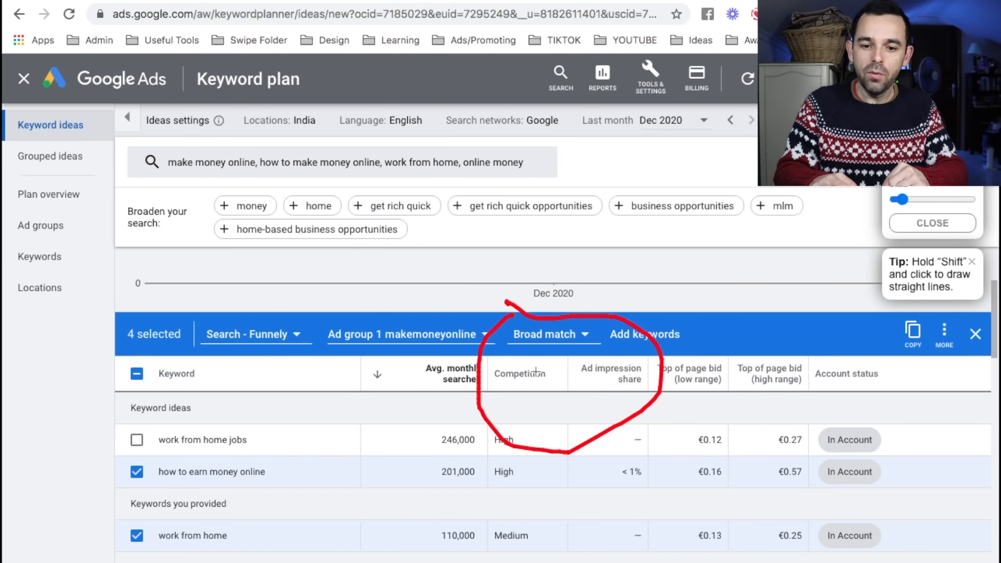
pyautogui.press('Escape')
# Set the match type for the selected keywords to Exact match.
pyautogui.click(547, 340)
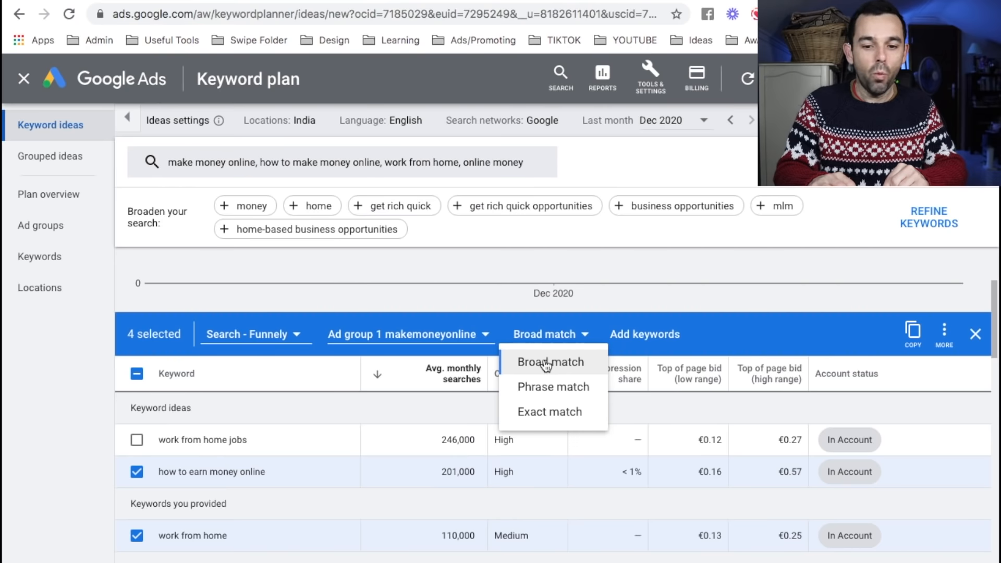
pyautogui.click(543, 413)
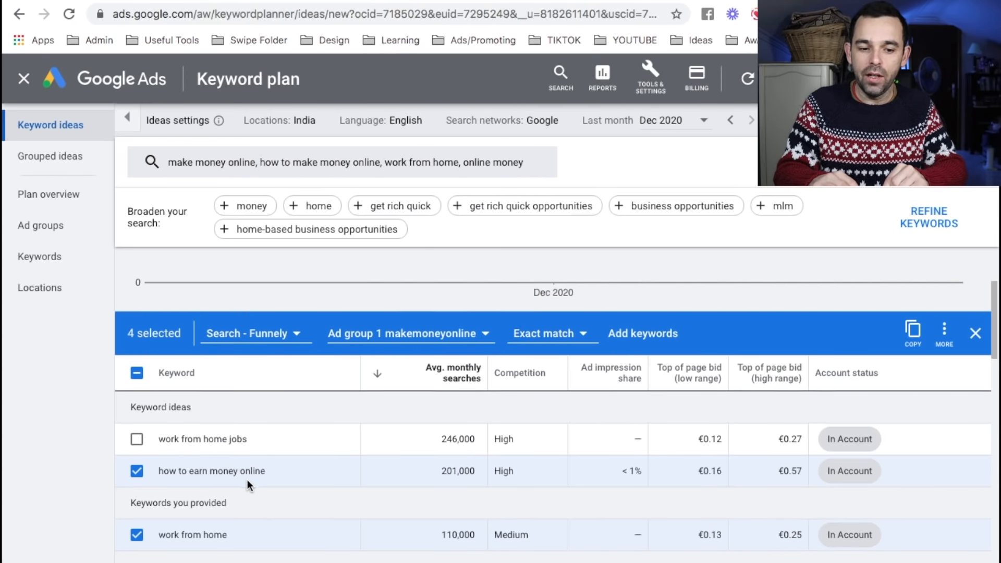
pyautogui.scroll(-1, 247, 480)
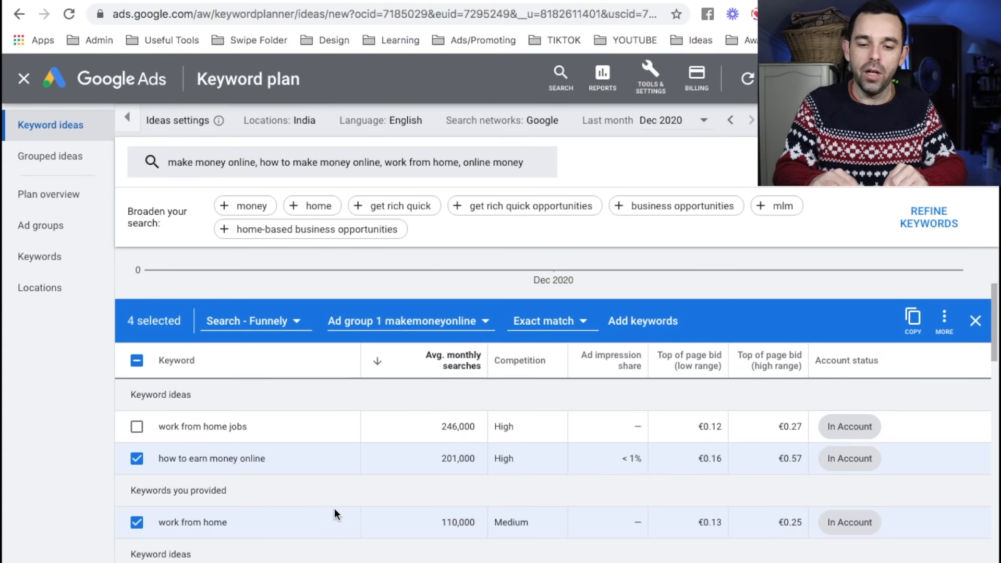
pyautogui.click(554, 385)
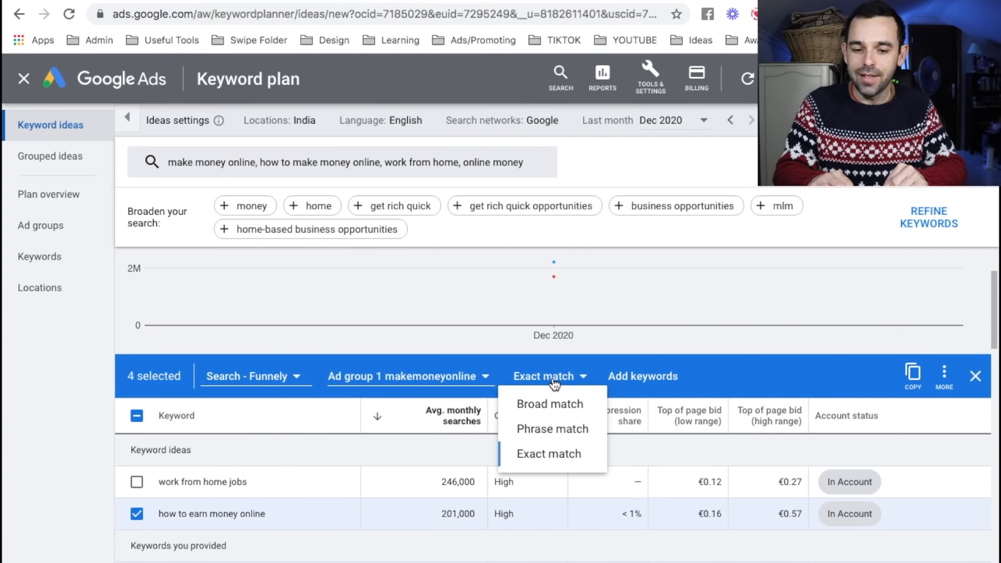
pyautogui.click(554, 384)
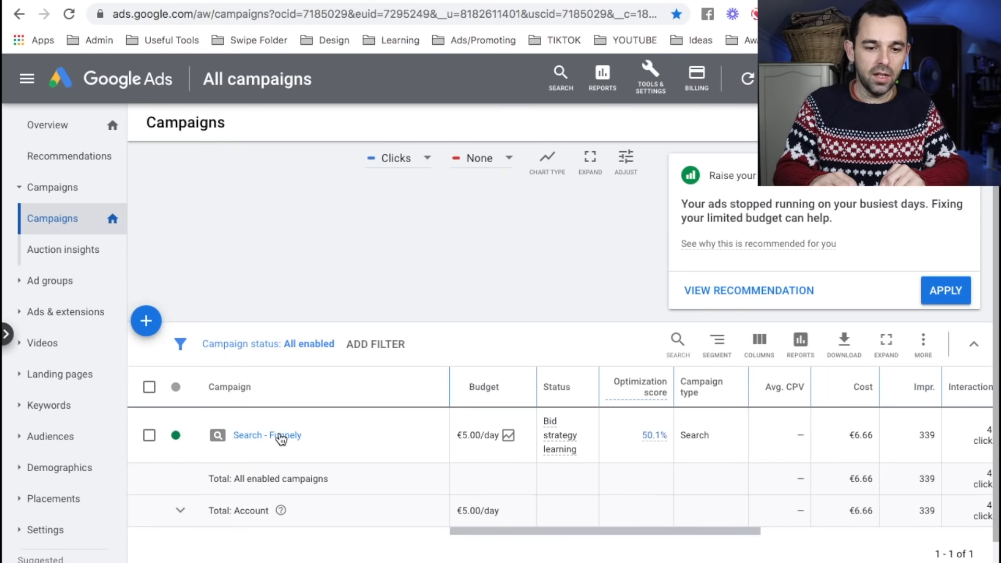
# Review the search keywords of the "Search - Funnely" campaign and return to the keyword plan.
pyautogui.click(280, 436)
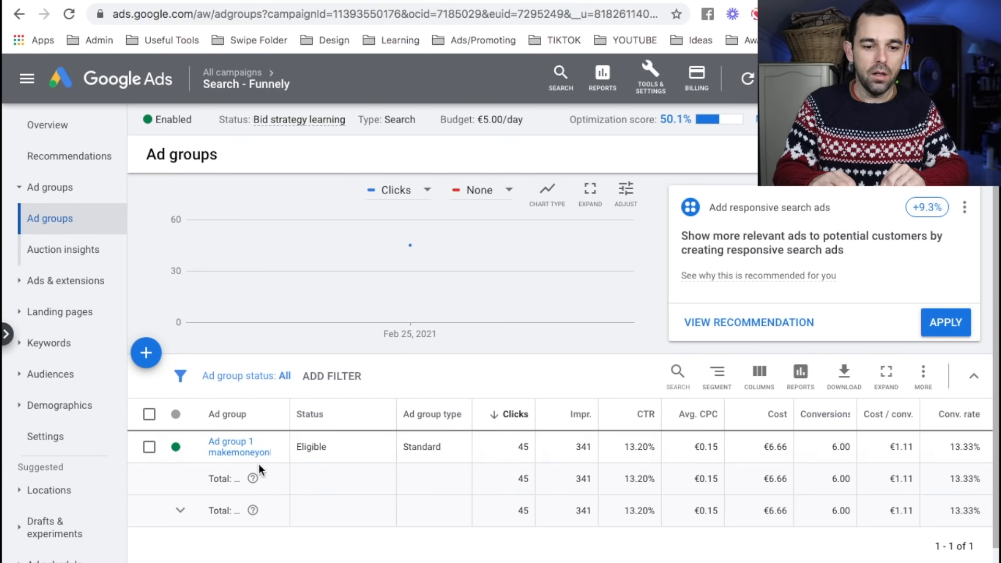
pyautogui.click(67, 347)
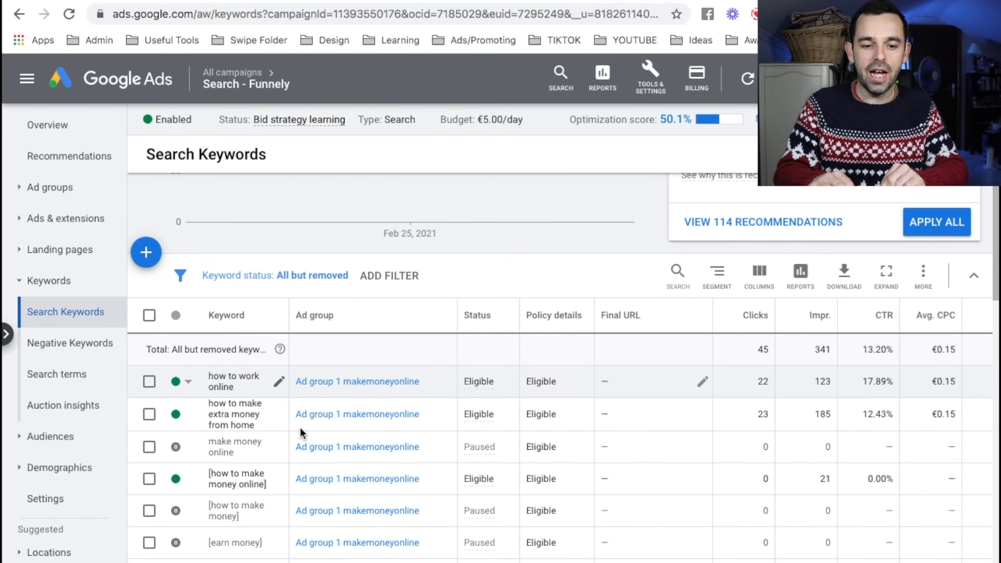
pyautogui.scroll(-1, 299, 427)
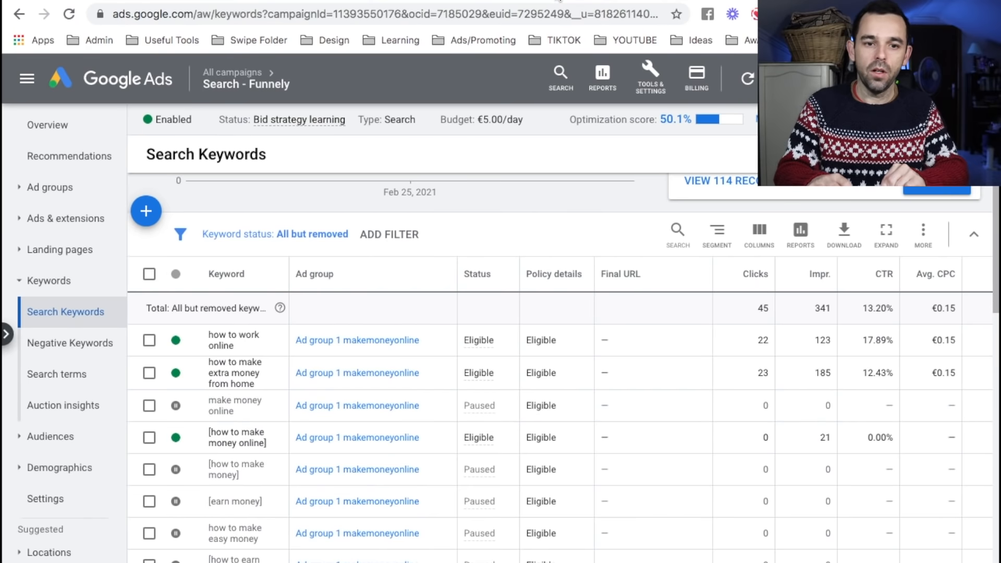
pyautogui.click(315, 0)
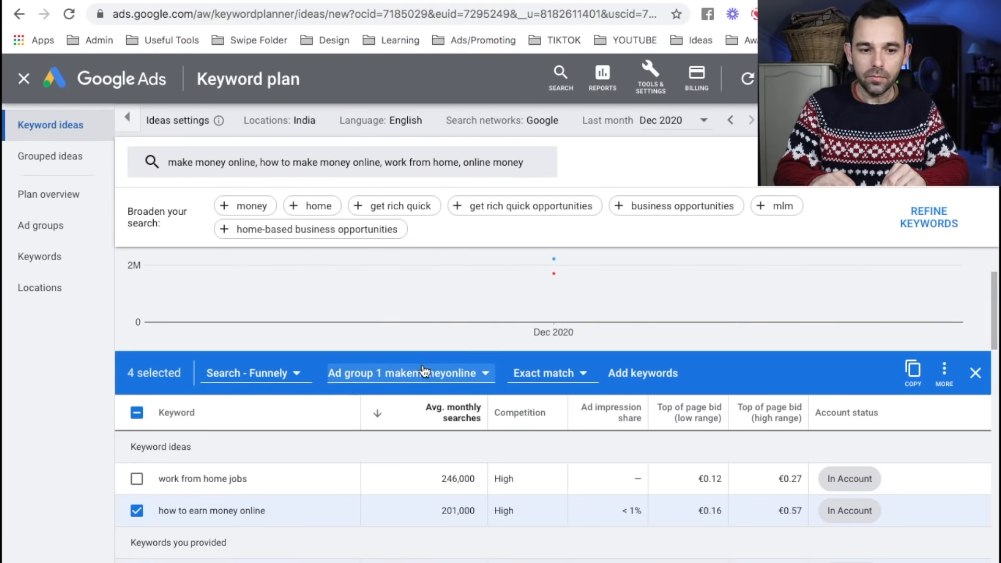
# Select all keyword ideas shown on the page and clear the whole selection.
pyautogui.scroll(-1, 422, 365)
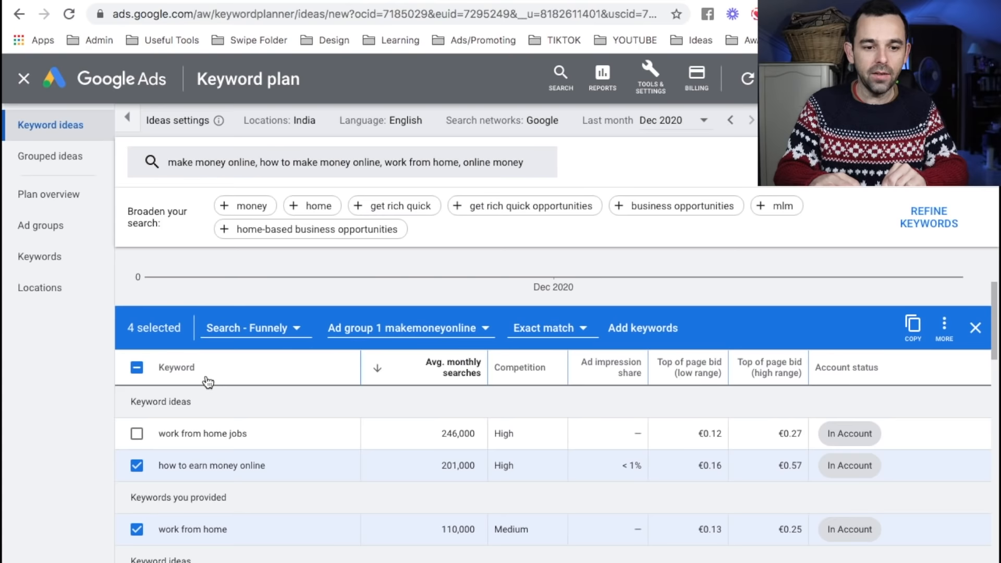
pyautogui.click(137, 368)
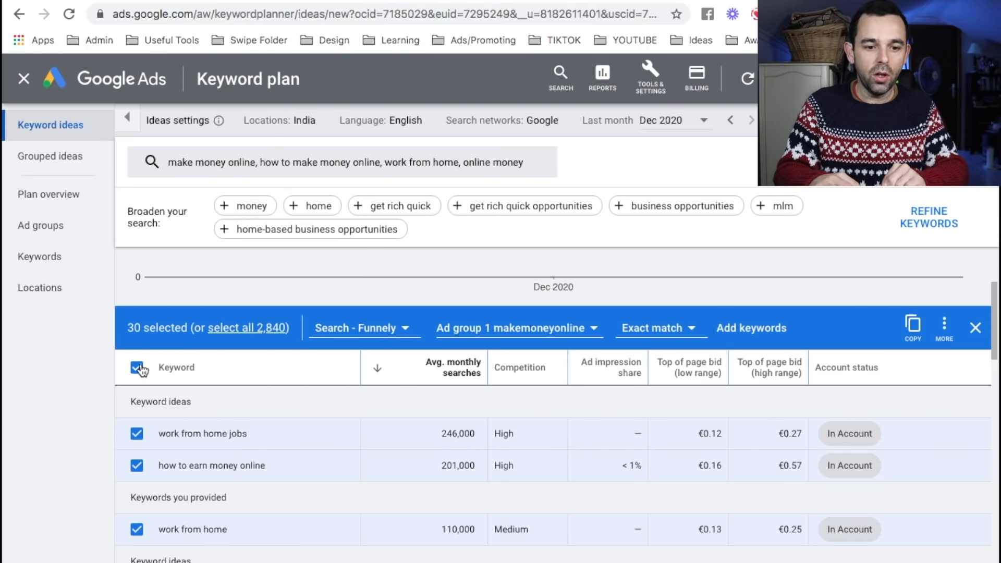
pyautogui.click(137, 368)
# Examine the "work from home jobs" and "how to earn money online" keyword ideas, highlighting their text.
pyautogui.scroll(-2, 245, 393)
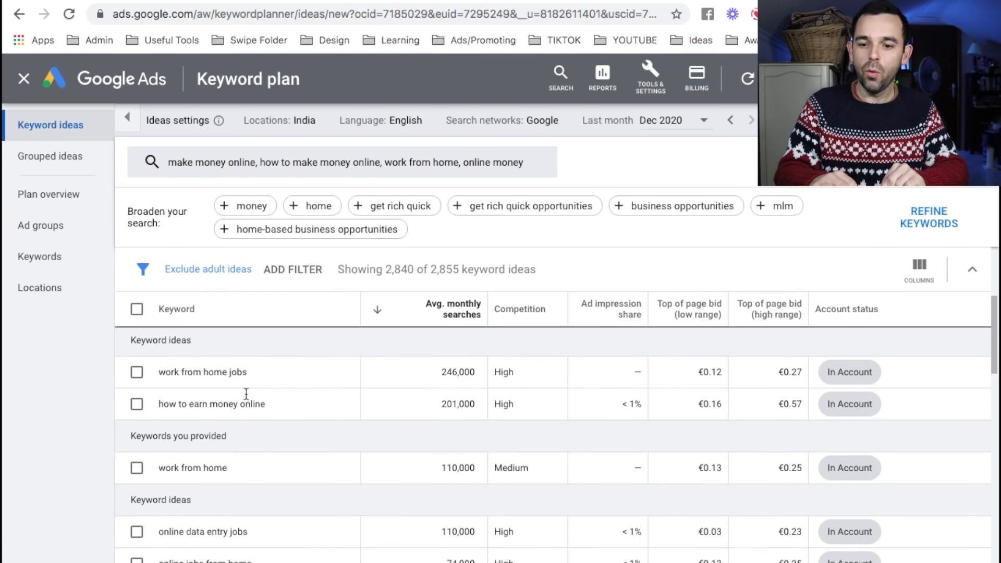
pyautogui.scroll(1, 246, 393)
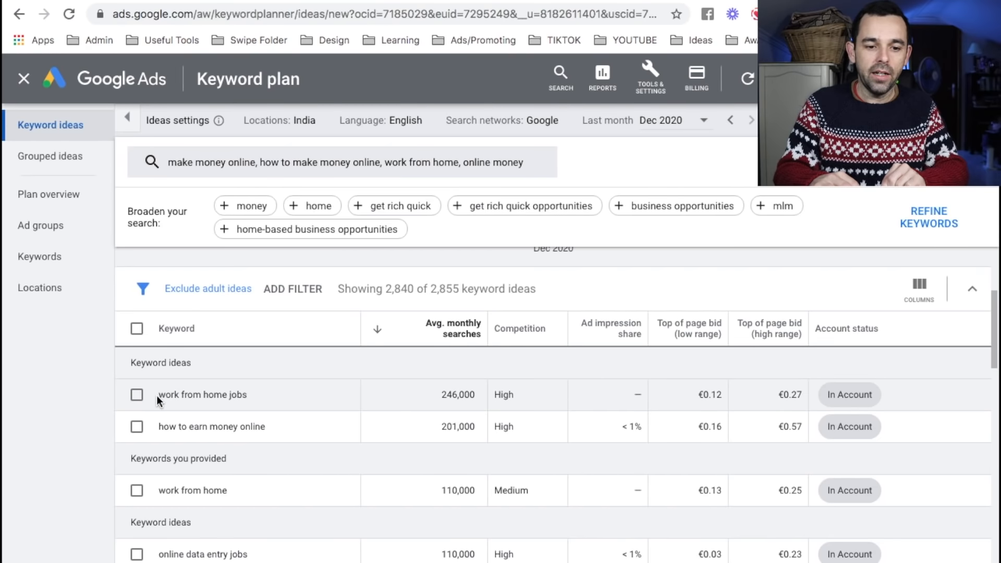
pyautogui.tripleClick(176, 393)
pyautogui.moveTo(268, 426); pyautogui.dragTo(155, 432)
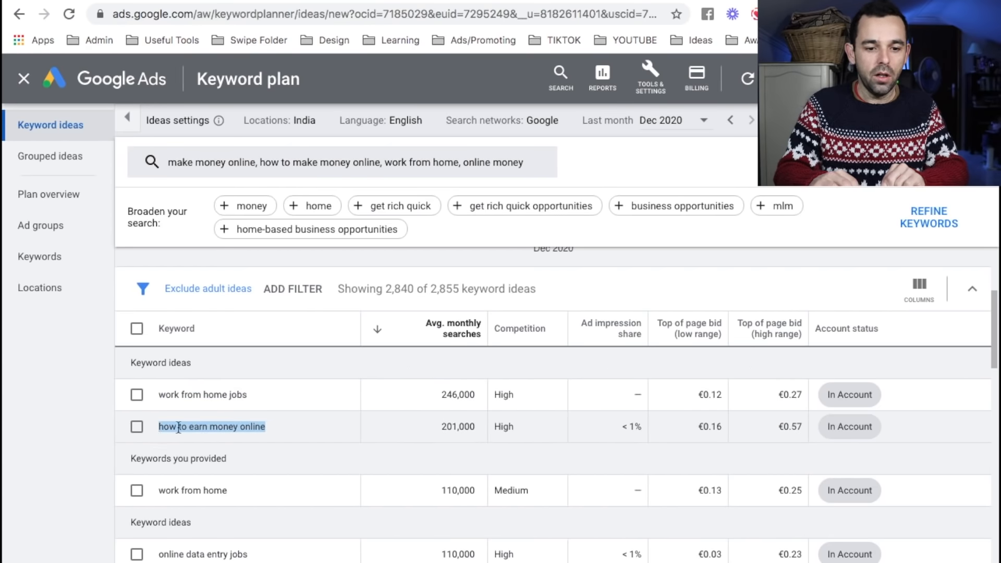
pyautogui.scroll(-1, 203, 435)
pyautogui.scroll(2, 202, 434)
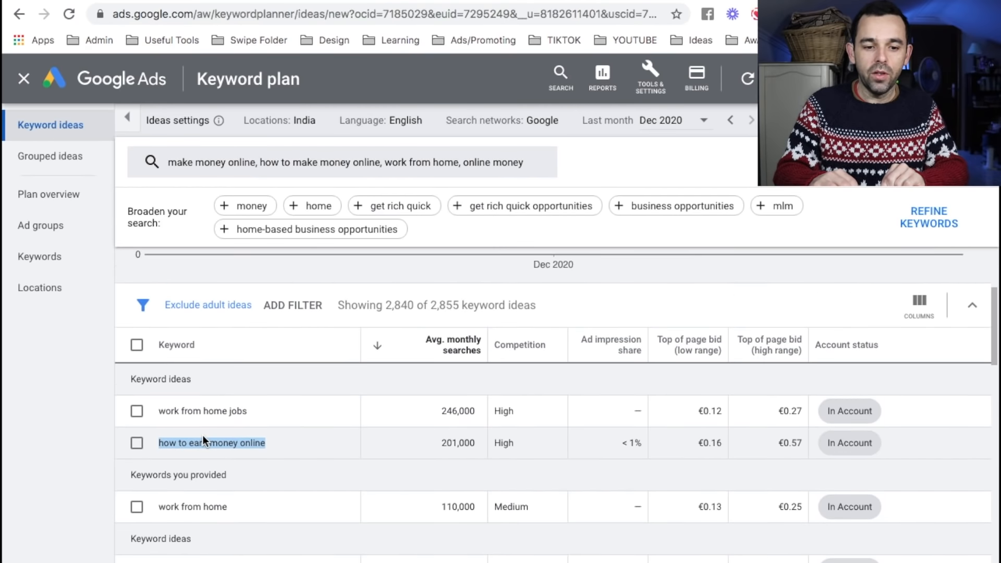
pyautogui.click(169, 406)
pyautogui.click(257, 402)
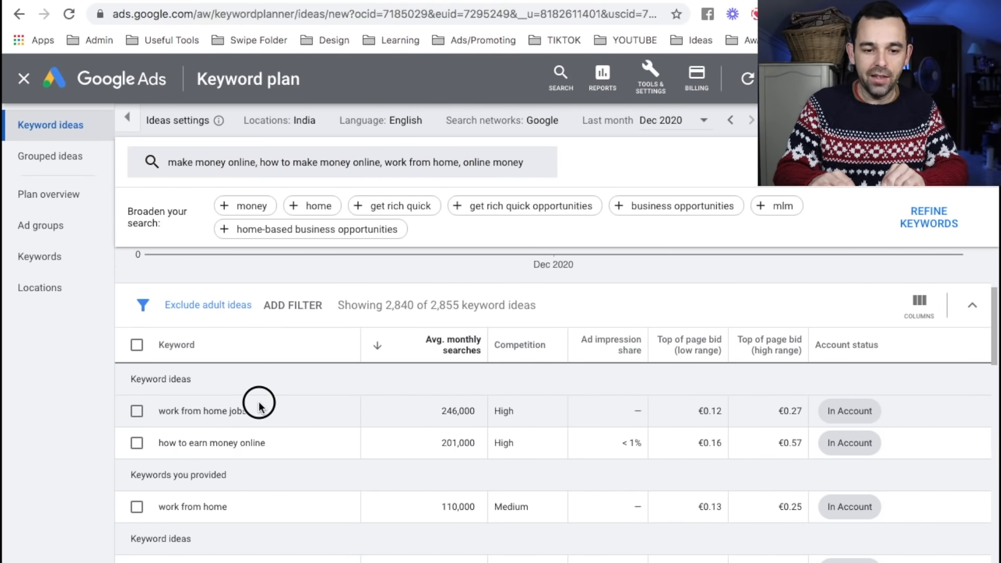
pyautogui.scroll(2, 258, 405)
pyautogui.scroll(-1, 282, 392)
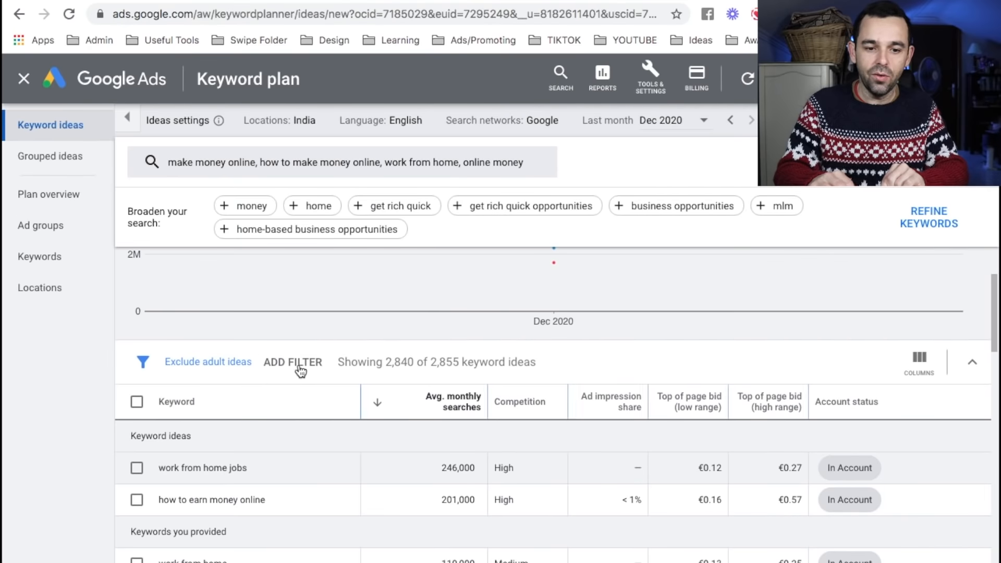
# Select the keyword ideas "work from home jobs" and "how to earn money online" and copy them.
pyautogui.scroll(2, 281, 390)
pyautogui.scroll(-3, 280, 390)
pyautogui.click(137, 414)
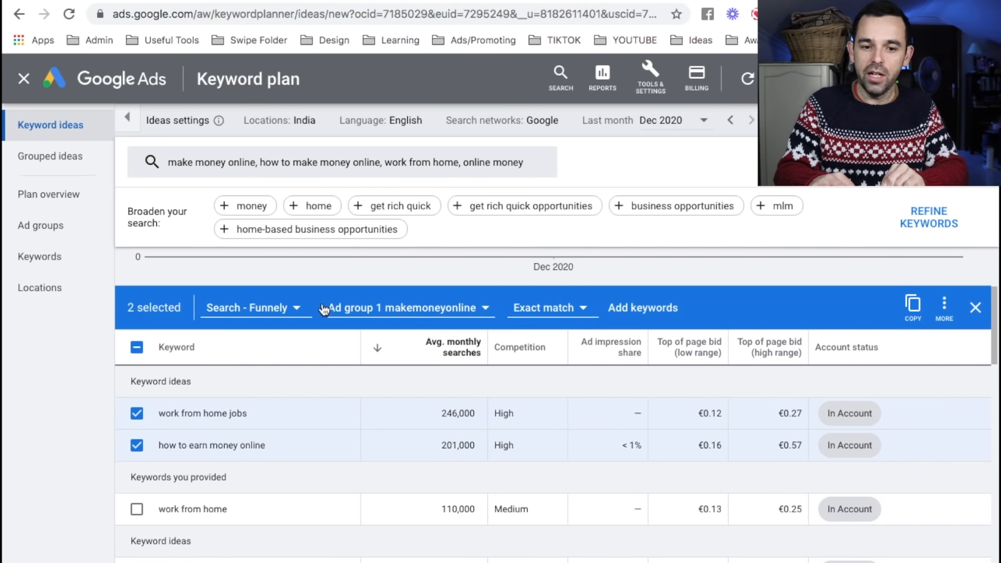
pyautogui.click(260, 308)
pyautogui.click(281, 308)
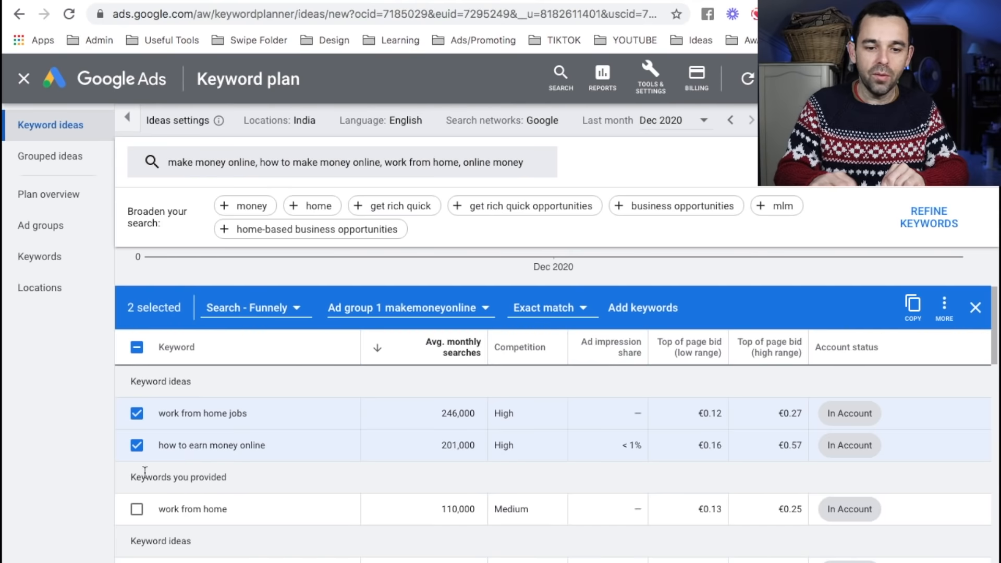
pyautogui.click(914, 311)
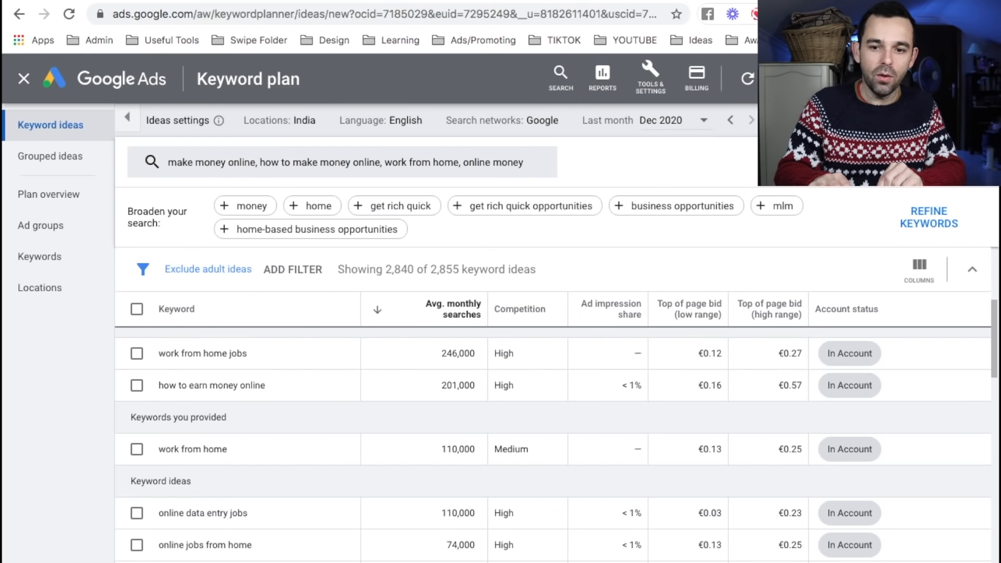
# Draw a red vertical line beside the average monthly searches values of the listed keywords.
pyautogui.click(808, 14)
pyautogui.moveTo(425, 345); pyautogui.dragTo(423, 538)
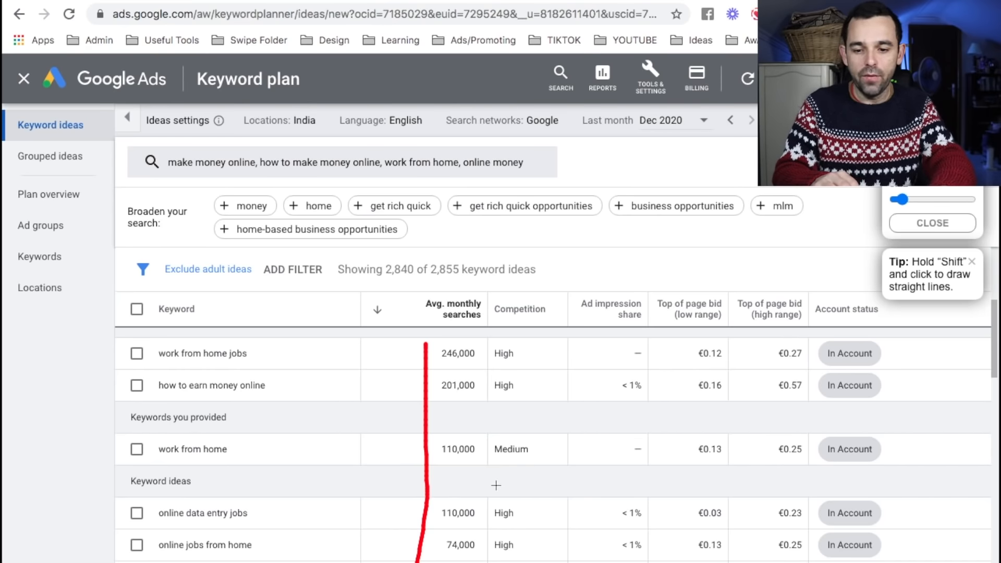
# Circle the rows-per-page setting and page range below the keyword ideas list in red, and clear the drawing.
pyautogui.press('Escape')
pyautogui.scroll(-4, 486, 511)
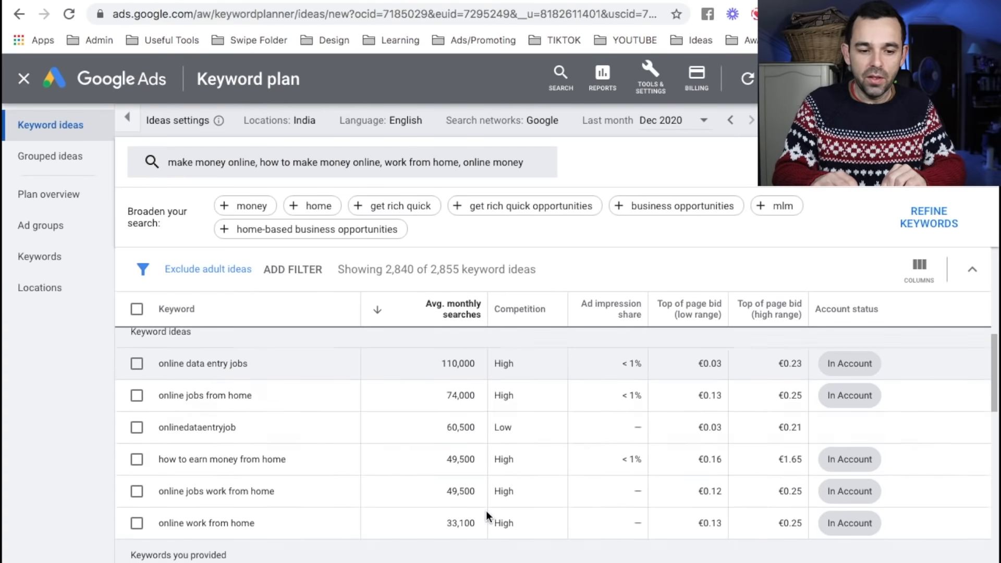
pyautogui.scroll(-10, 486, 511)
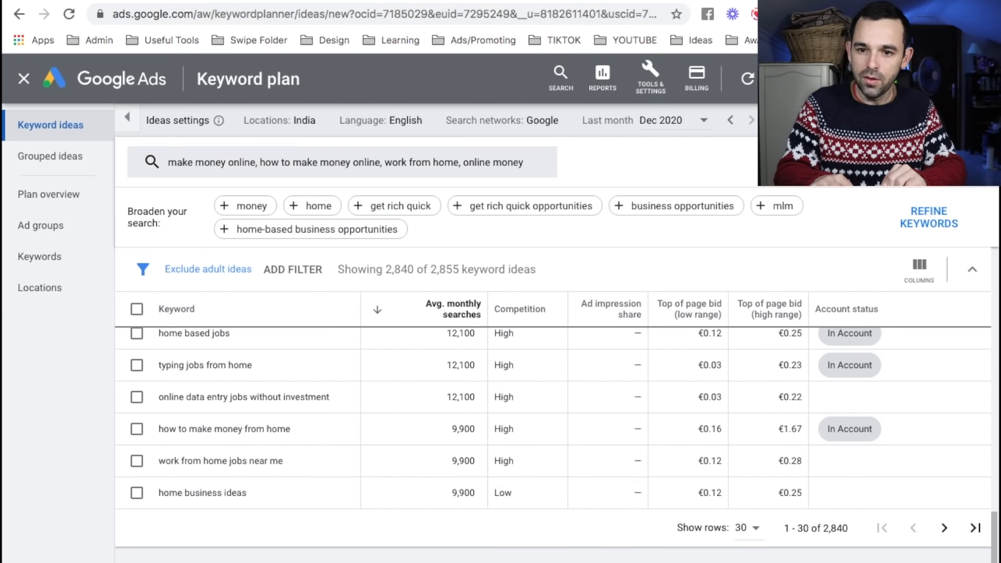
pyautogui.click(808, 14)
pyautogui.moveTo(780, 515)
pyautogui.mouseDown()
pyautogui.moveTo(677, 511)
pyautogui.moveTo(698, 550)
pyautogui.moveTo(834, 546)
pyautogui.moveTo(863, 521)
pyautogui.moveTo(751, 513)
pyautogui.mouseUp()
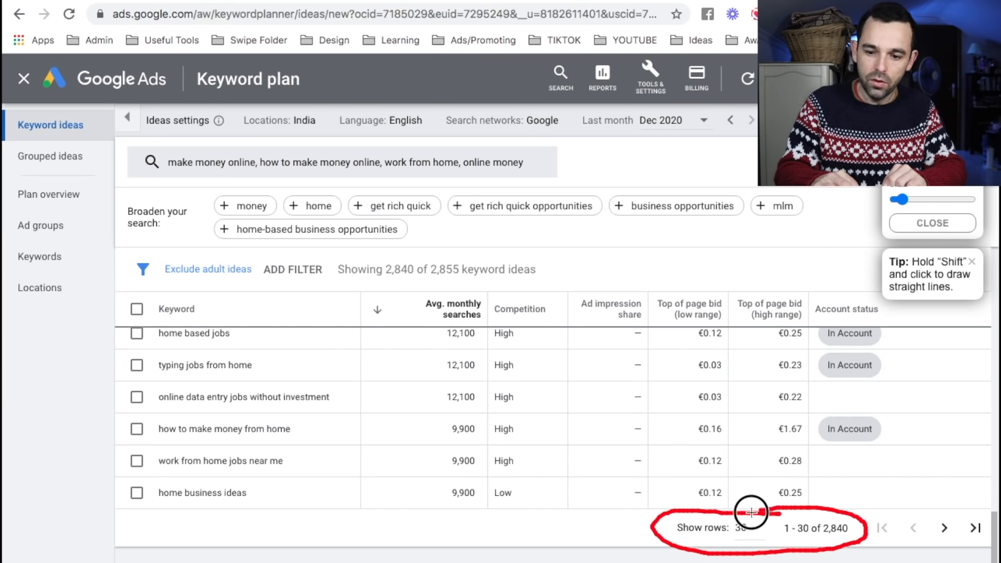
pyautogui.press('Escape')
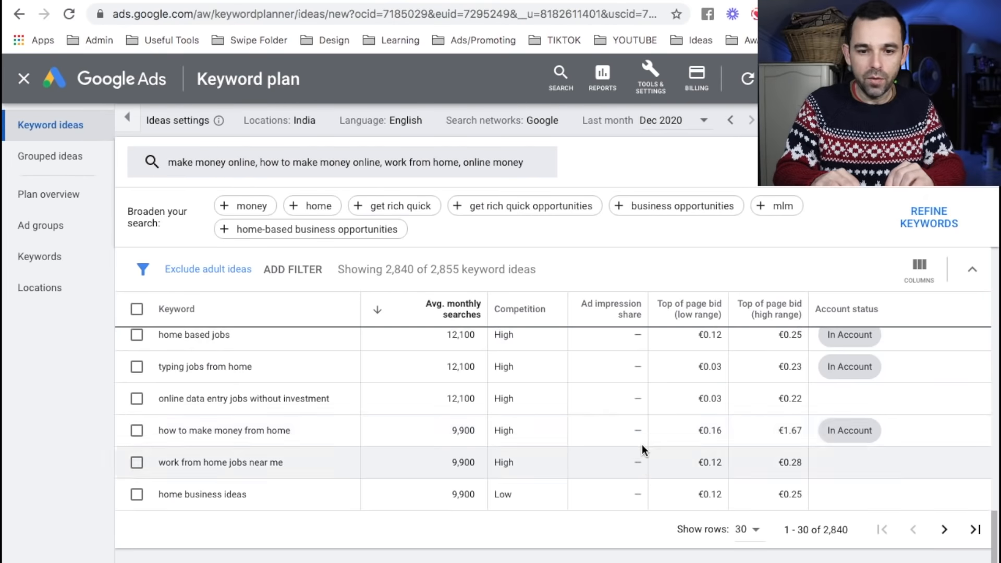
# Sort the keywords by relevance and select the provided keywords "make money online", "how to make money online", "work from home" and "online money".
pyautogui.scroll(10, 642, 444)
pyautogui.scroll(-5, 643, 445)
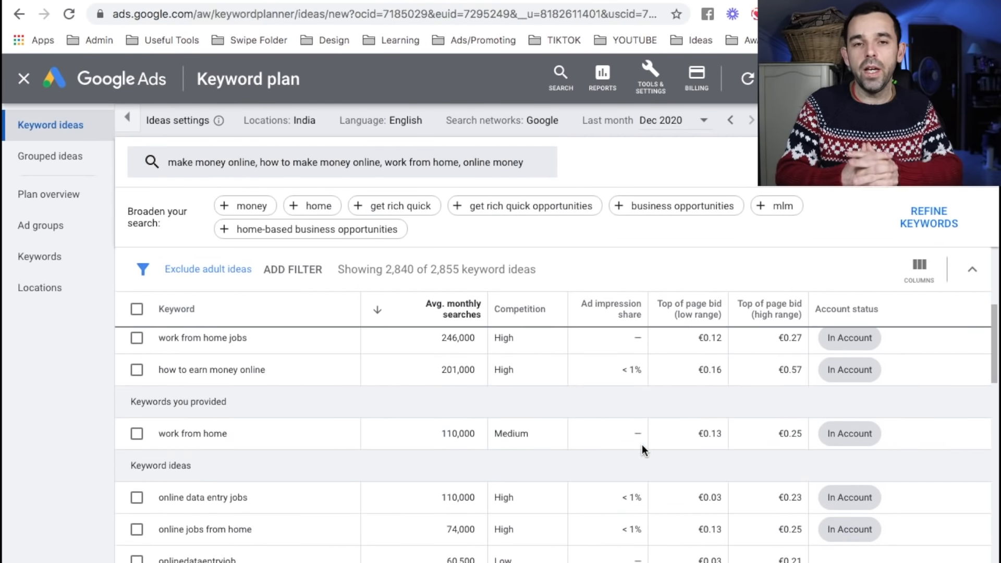
pyautogui.scroll(1, 642, 444)
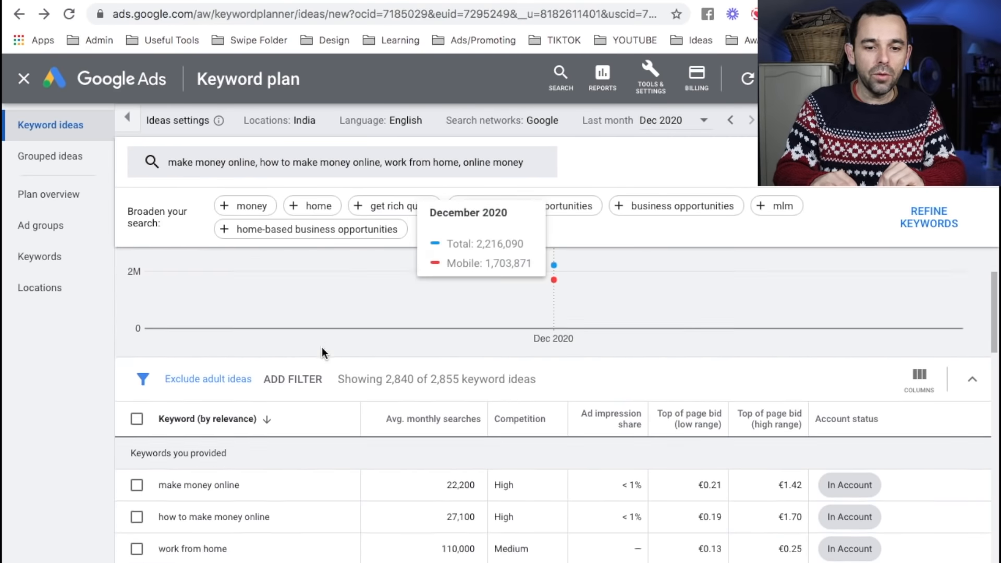
pyautogui.scroll(-1, 321, 347)
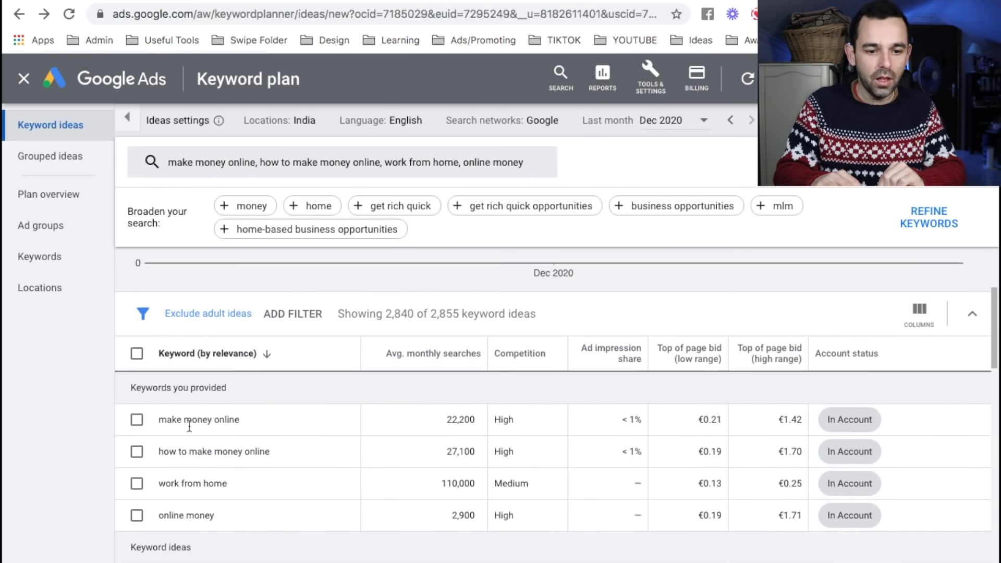
pyautogui.click(136, 420)
pyautogui.click(137, 451)
pyautogui.click(137, 483)
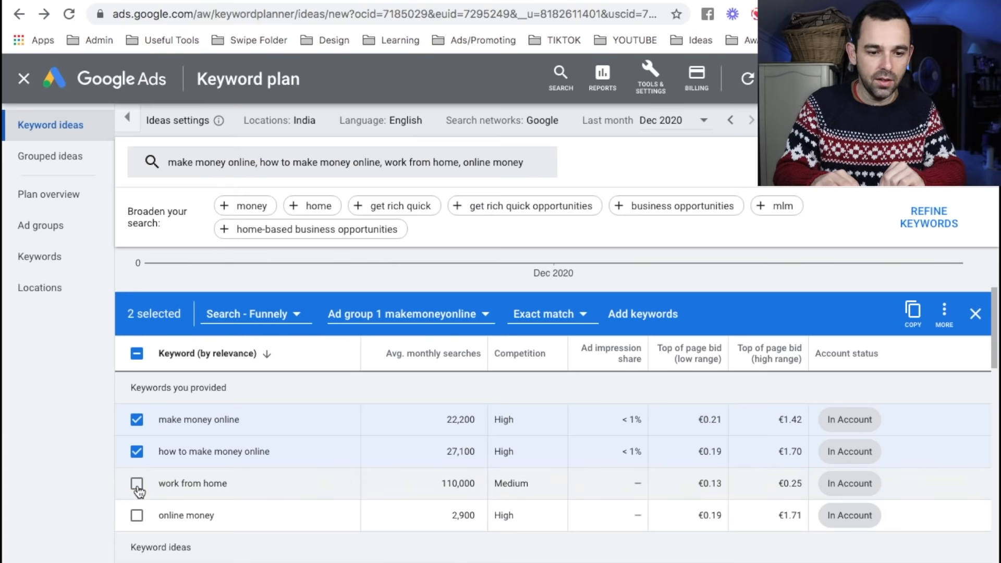
pyautogui.click(136, 515)
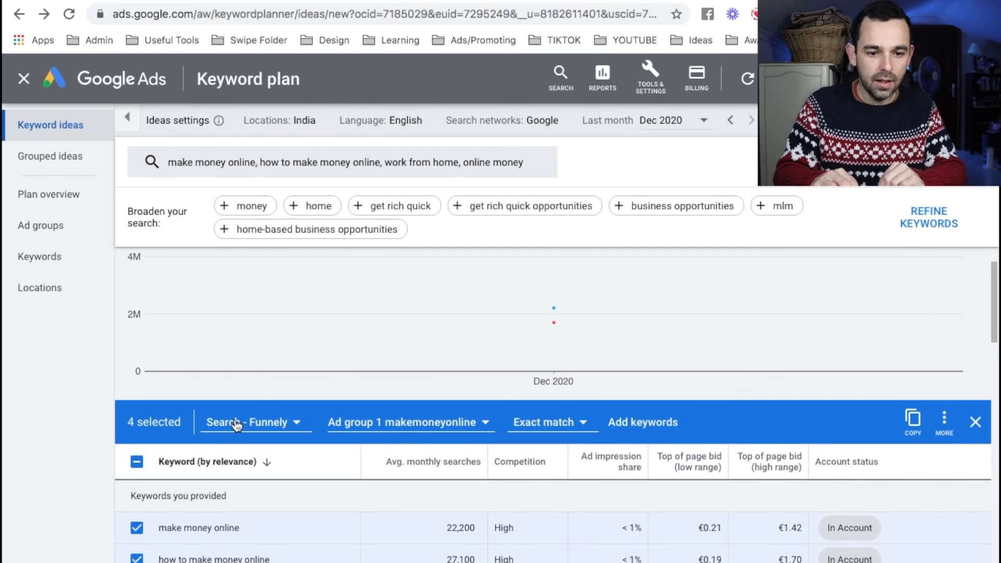
# Set the destination of the selected keywords to Plan and create a new ad group named "temp".
pyautogui.click(235, 422)
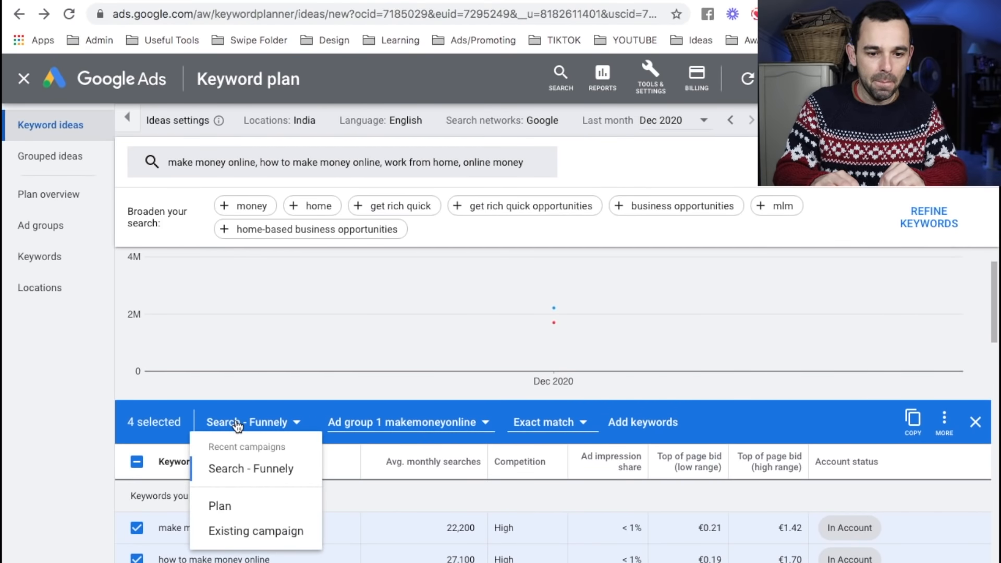
pyautogui.click(225, 506)
pyautogui.click(306, 422)
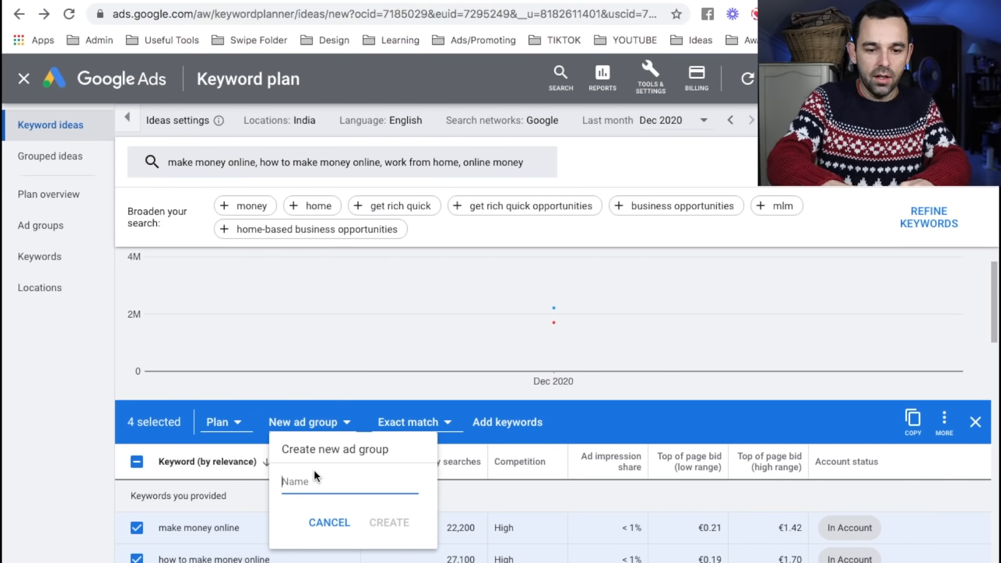
pyautogui.write('ten')
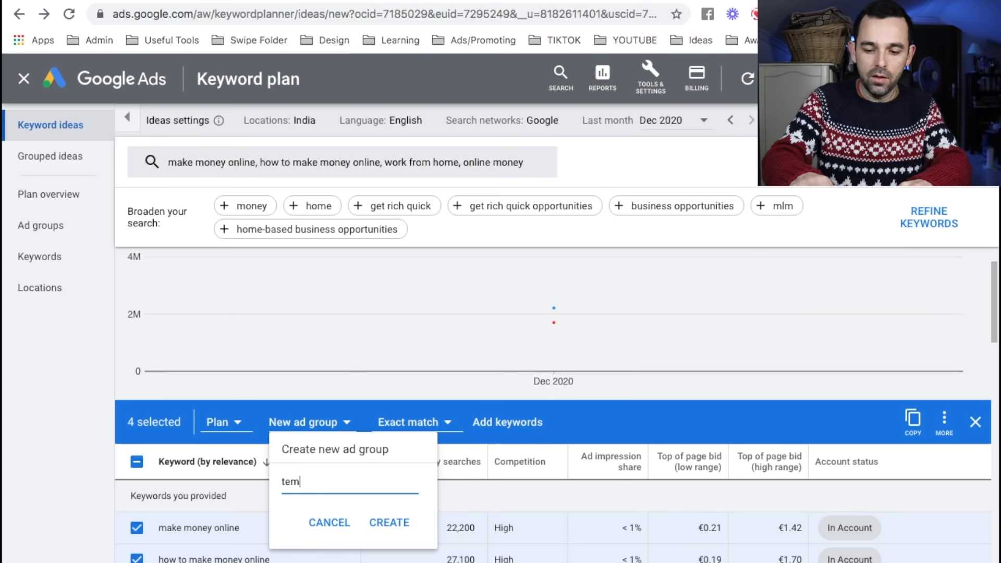
pyautogui.write('p')
pyautogui.click(388, 520)
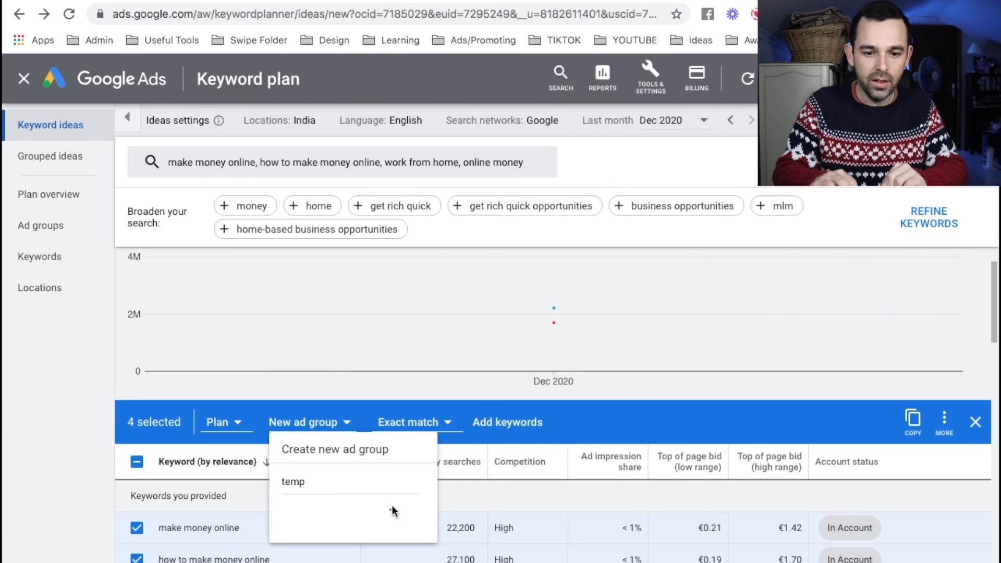
# Add the four selected keywords to the plan's temp ad group with the Exact match type.
pyautogui.click(403, 424)
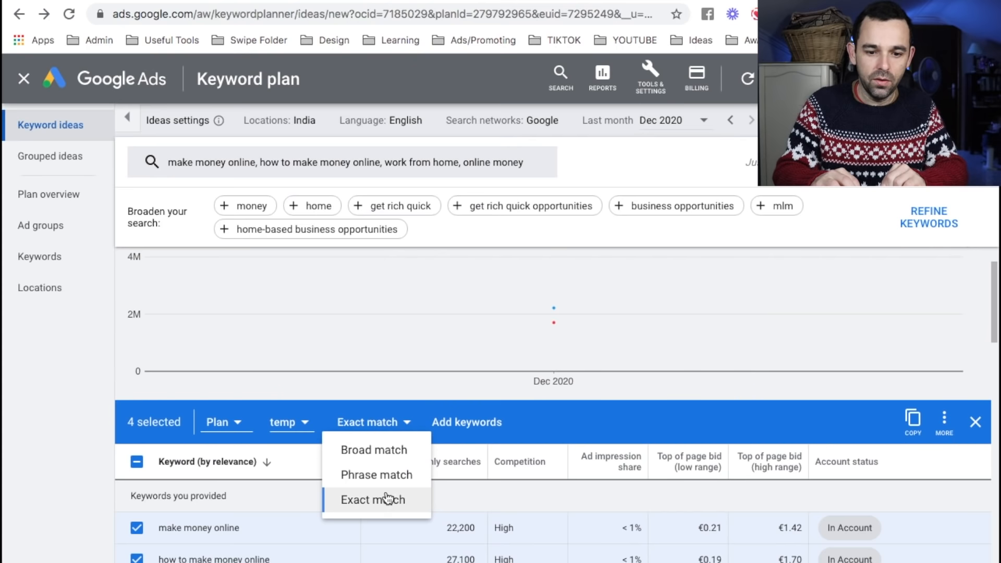
pyautogui.click(387, 500)
pyautogui.click(401, 426)
pyautogui.click(402, 426)
pyautogui.click(473, 422)
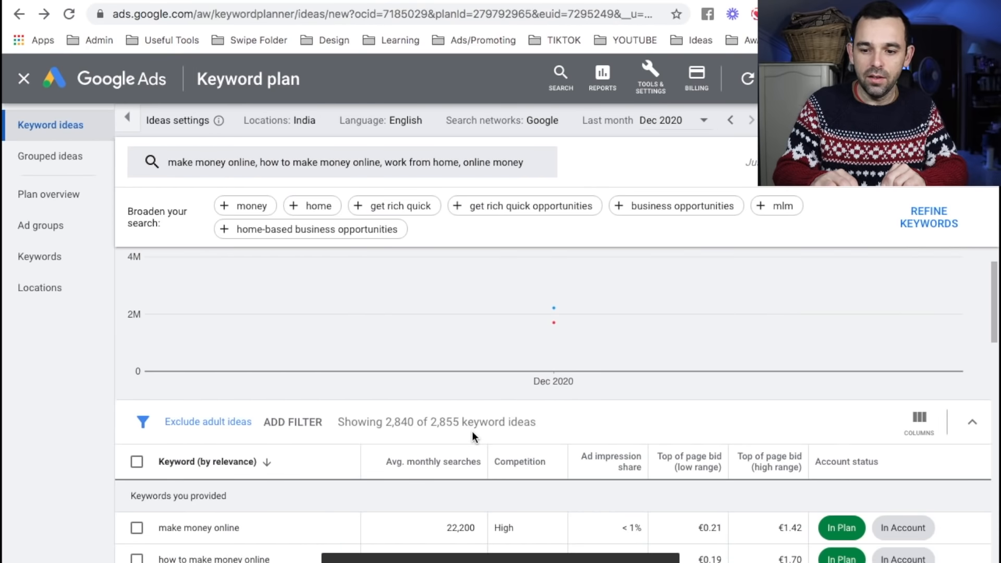
# Mark the account status of the provided keywords with a red outline and clear the drawing.
pyautogui.scroll(-3, 473, 436)
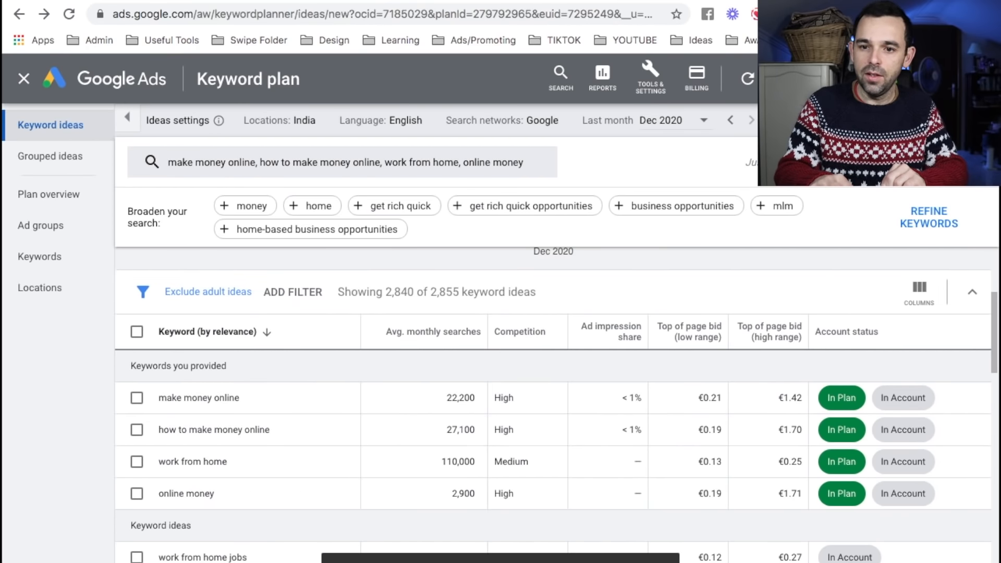
pyautogui.hotkey('alt', 'm')
pyautogui.moveTo(820, 374)
pyautogui.mouseDown()
pyautogui.moveTo(829, 532)
pyautogui.moveTo(854, 358)
pyautogui.mouseUp()
pyautogui.scroll(1, 830, 360)
pyautogui.press('Escape')
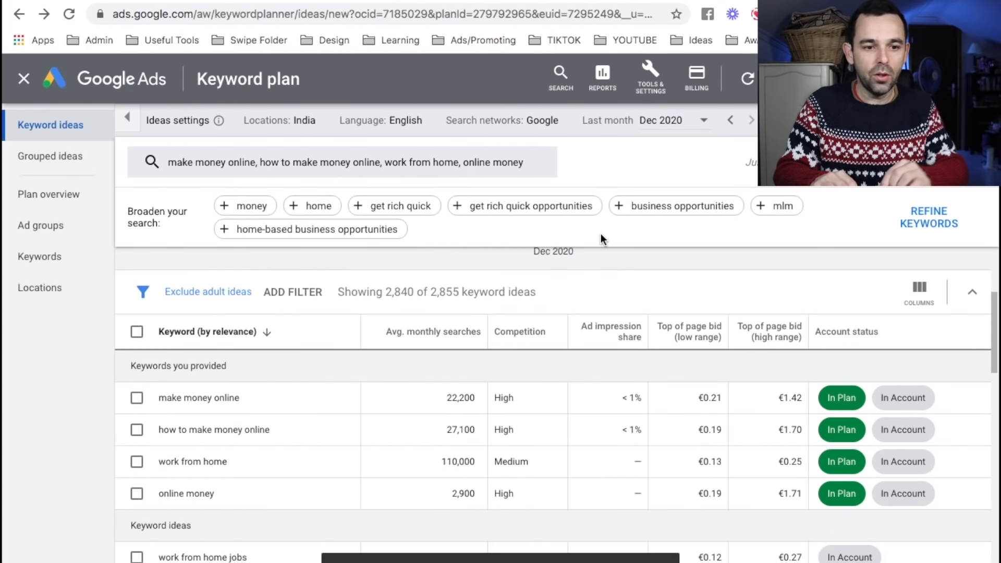
# Circle the Plan overview entry in red, clear the drawing and open the plan overview.
pyautogui.hotkey('alt', 'm')
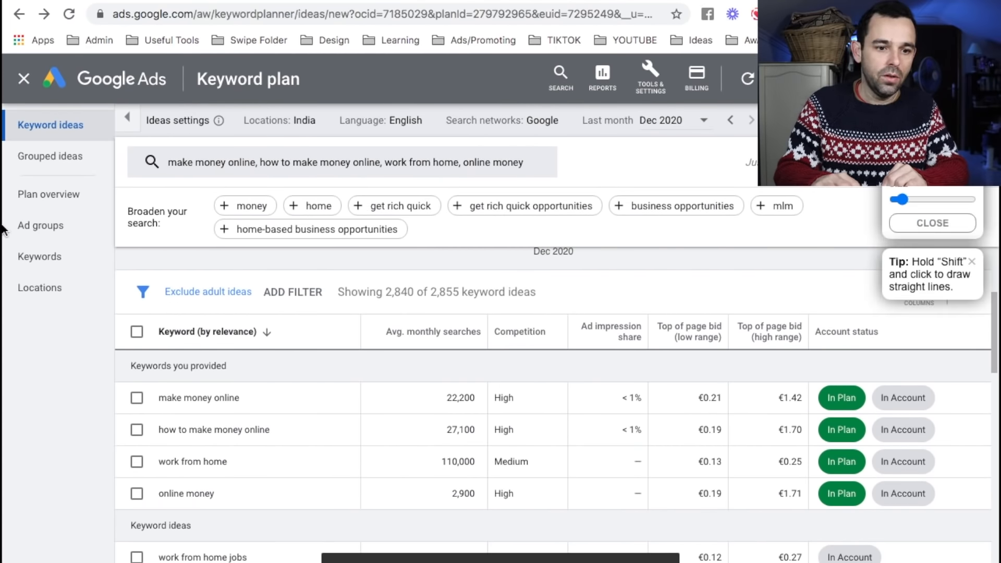
pyautogui.moveTo(15, 198); pyautogui.dragTo(66, 182)
pyautogui.hotkey('alt', 'm')
pyautogui.click(66, 198)
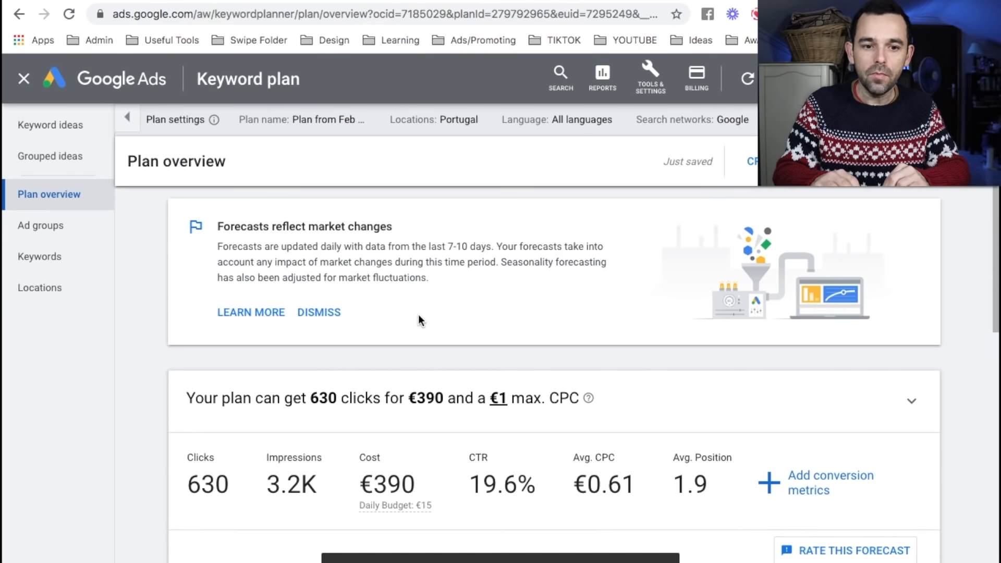
# Circle the plan's forecast summary and its Clicks, Avg. CPC and Cost figures in red, and clear the drawings.
pyautogui.scroll(-2, 419, 316)
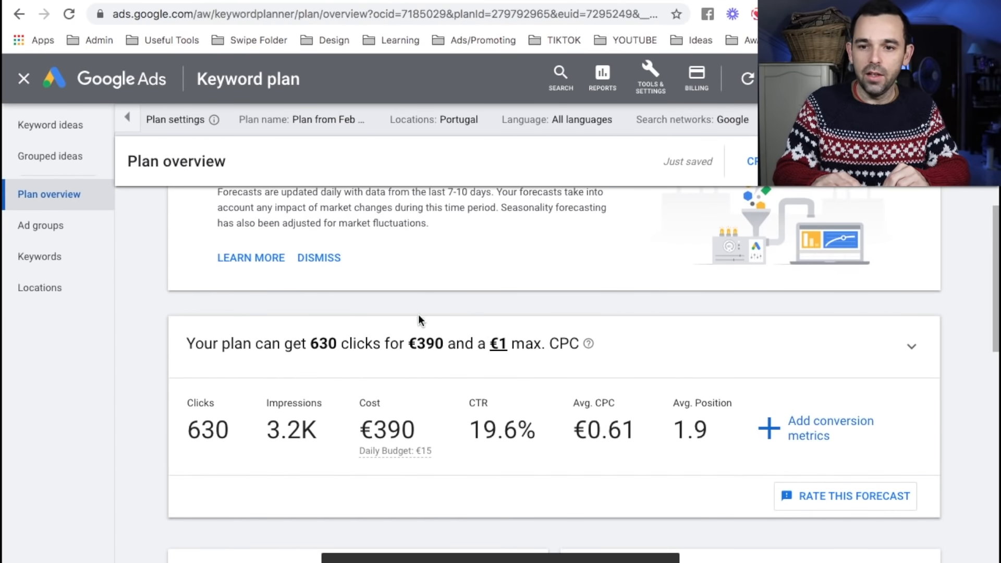
pyautogui.hotkey('alt', 'm')
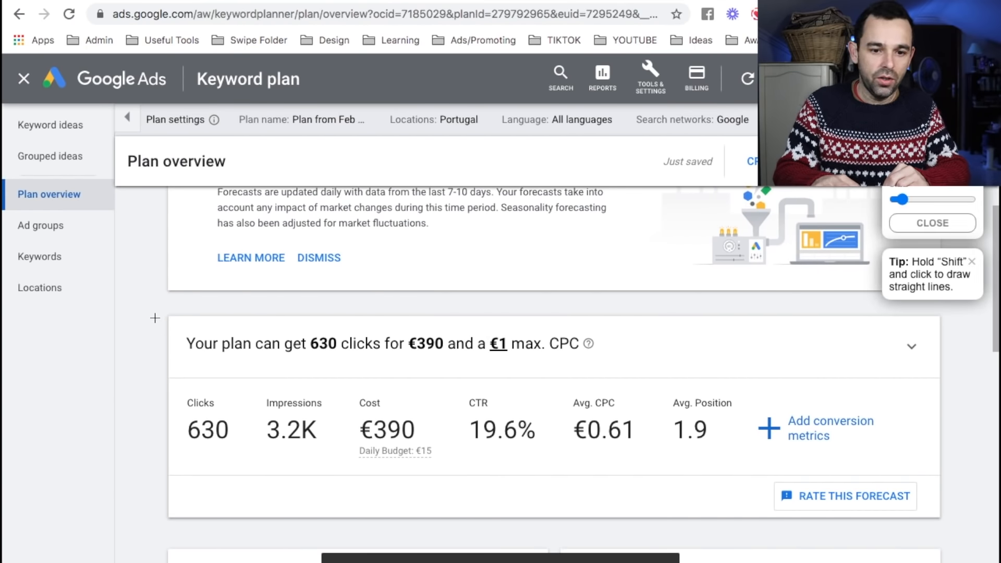
pyautogui.moveTo(150, 315)
pyautogui.mouseDown()
pyautogui.moveTo(141, 356)
pyautogui.moveTo(162, 482)
pyautogui.moveTo(215, 494)
pyautogui.moveTo(693, 501)
pyautogui.moveTo(945, 475)
pyautogui.moveTo(920, 364)
pyautogui.moveTo(661, 345)
pyautogui.moveTo(576, 319)
pyautogui.moveTo(168, 322)
pyautogui.mouseUp()
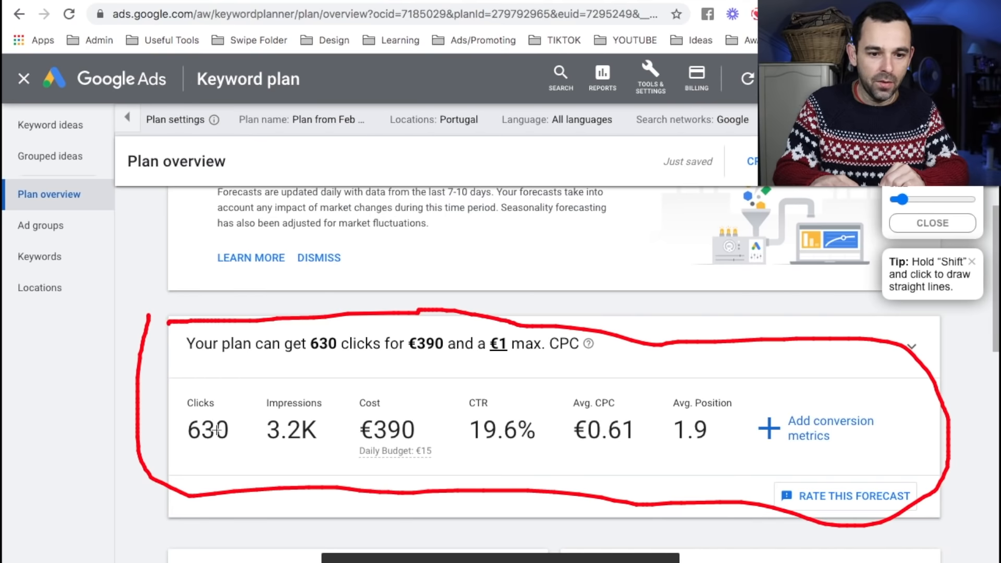
pyautogui.moveTo(211, 392)
pyautogui.mouseDown()
pyautogui.moveTo(179, 389)
pyautogui.moveTo(185, 451)
pyautogui.moveTo(251, 401)
pyautogui.moveTo(219, 387)
pyautogui.mouseUp()
pyautogui.moveTo(607, 392)
pyautogui.mouseDown()
pyautogui.moveTo(559, 421)
pyautogui.moveTo(617, 462)
pyautogui.moveTo(662, 432)
pyautogui.moveTo(638, 391)
pyautogui.moveTo(586, 385)
pyautogui.moveTo(559, 413)
pyautogui.moveTo(563, 429)
pyautogui.mouseUp()
pyautogui.scroll(1, 589, 404)
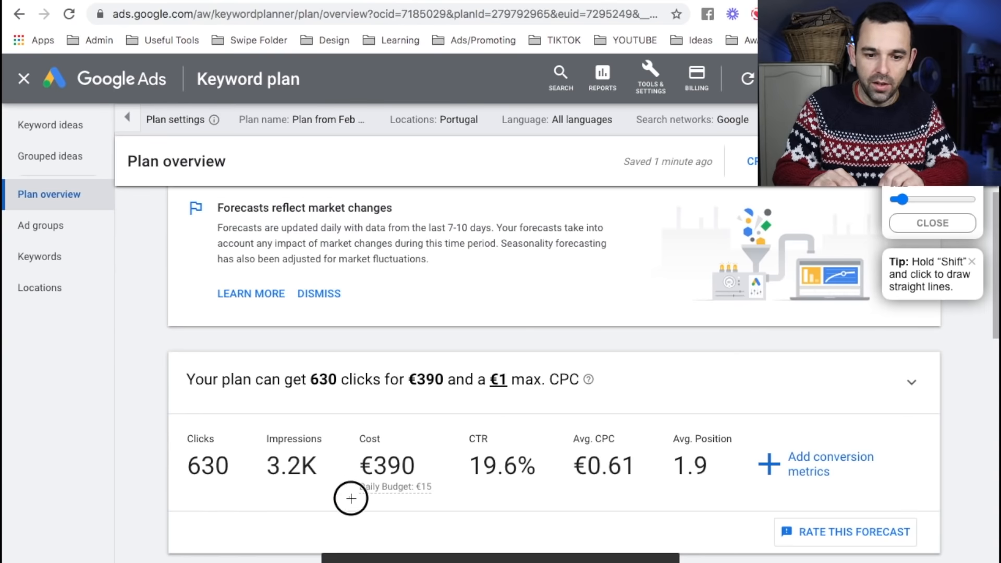
pyautogui.moveTo(351, 499)
pyautogui.mouseDown()
pyautogui.moveTo(437, 499)
pyautogui.moveTo(405, 472)
pyautogui.moveTo(405, 495)
pyautogui.moveTo(451, 494)
pyautogui.moveTo(432, 466)
pyautogui.mouseUp()
pyautogui.press('Escape')
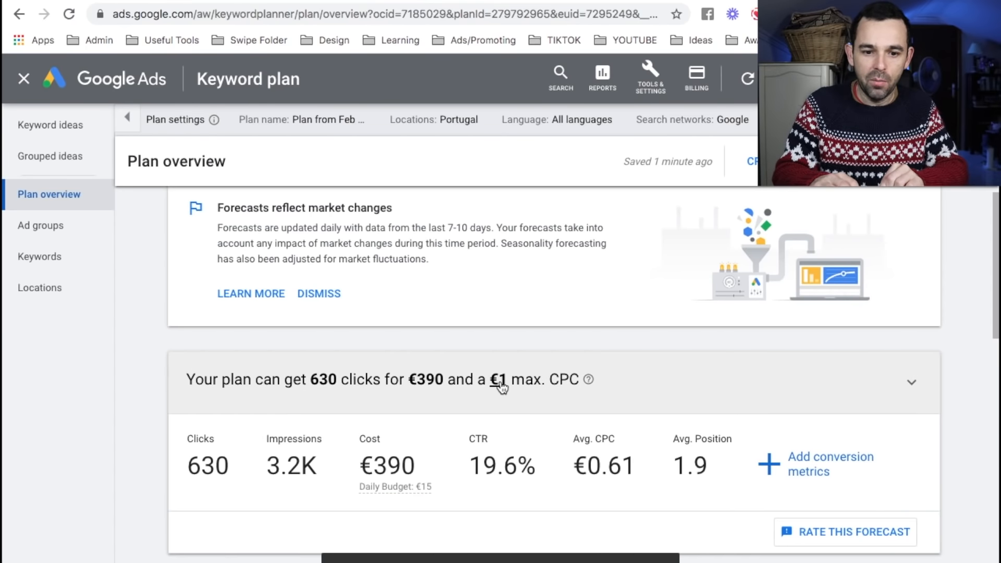
# Open the plan's max. CPC value for editing, examine the clicks forecast chart and collapse it again.
pyautogui.click(500, 386)
pyautogui.scroll(-2, 529, 379)
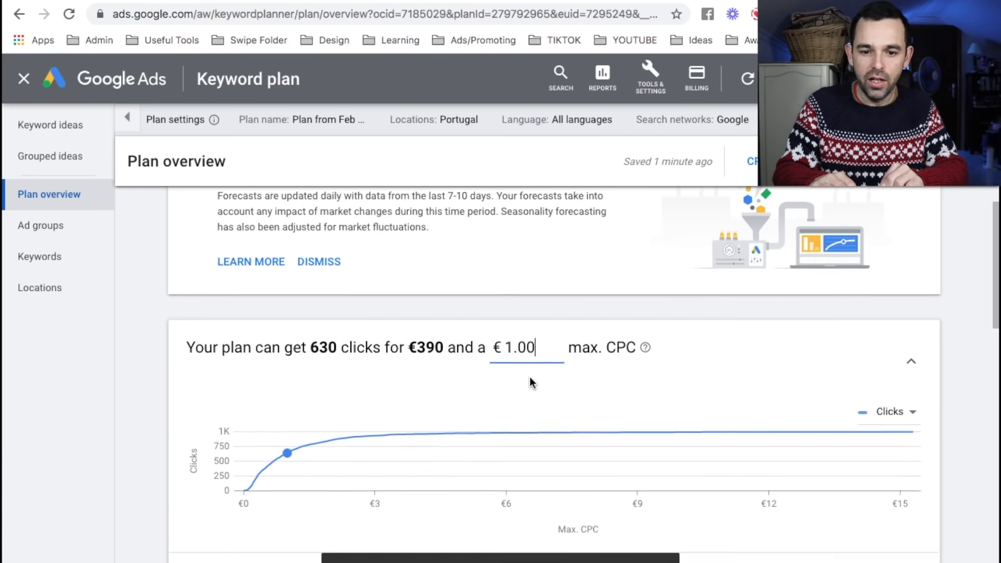
pyautogui.moveTo(535, 305); pyautogui.dragTo(579, 306)
pyautogui.click(707, 323)
pyautogui.click(648, 305)
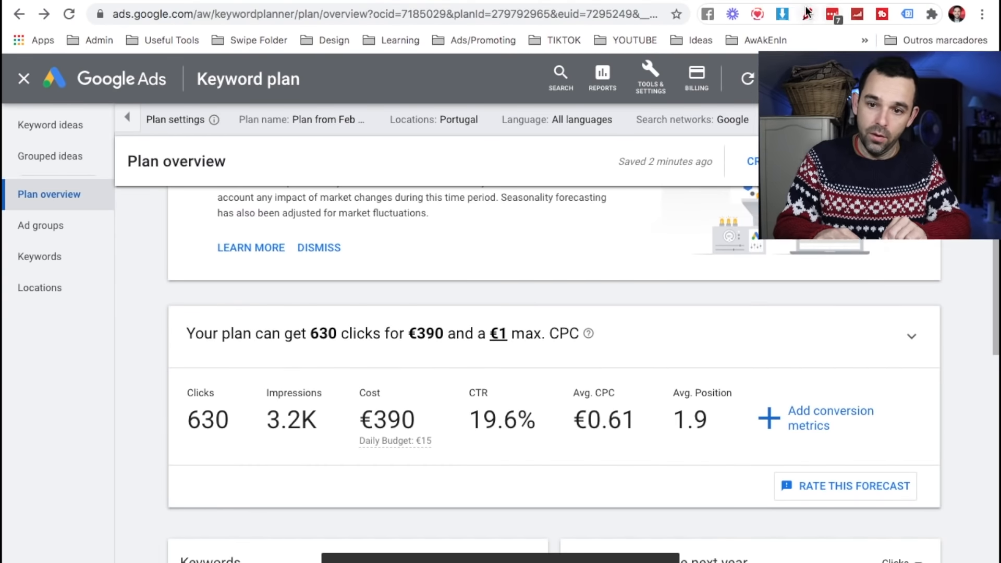
# Circle the Create campaign option of the plan overview in red and clear the drawing.
pyautogui.click(806, 12)
pyautogui.moveTo(789, 142)
pyautogui.mouseDown()
pyautogui.moveTo(742, 174)
pyautogui.moveTo(868, 172)
pyautogui.moveTo(761, 140)
pyautogui.mouseUp()
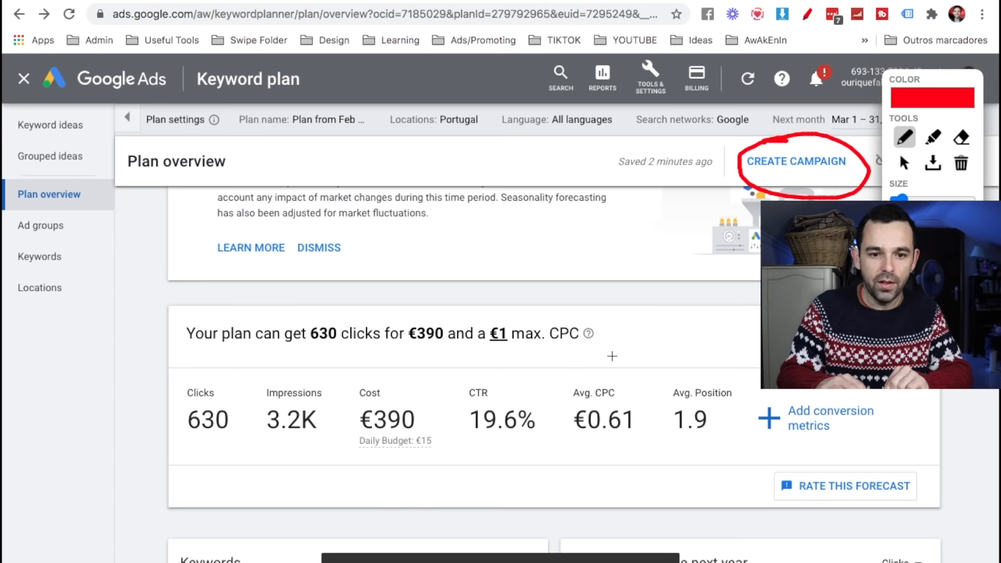
pyautogui.press('Escape')
pyautogui.scroll(2, 613, 360)
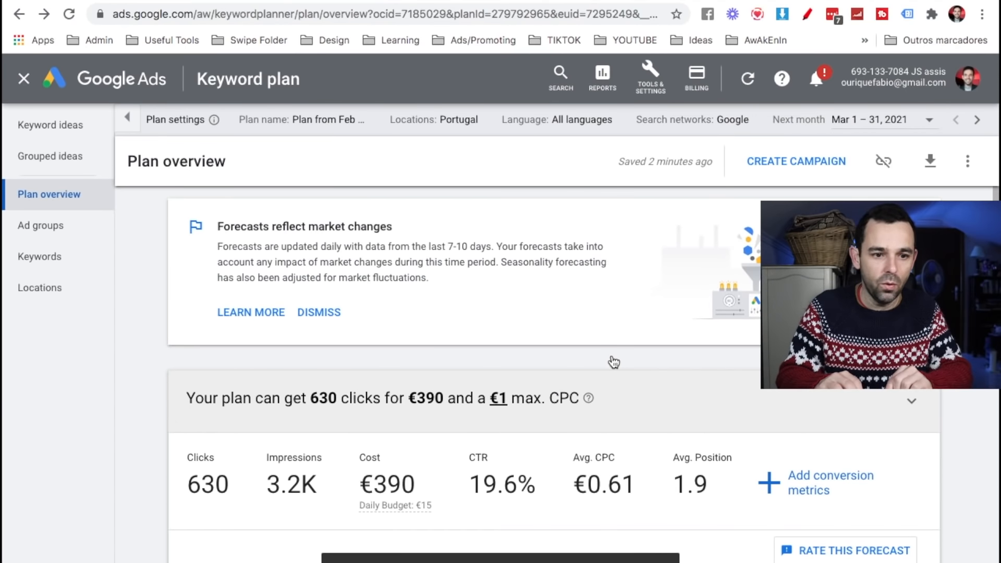
pyautogui.scroll(-2, 165, 336)
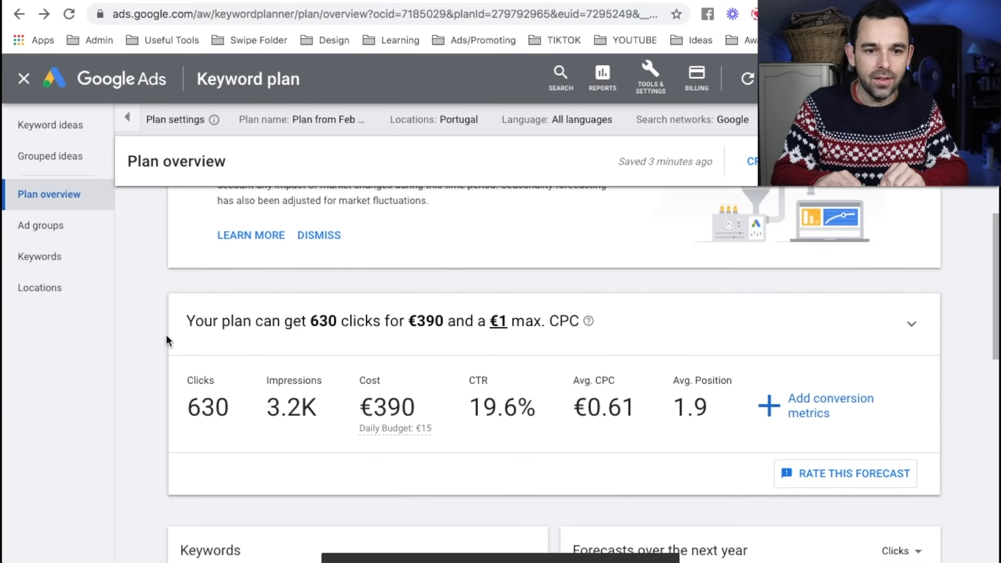
# Leave the keyword plan for the campaigns list and open the search keywords of the "Search - Funnely" campaign.
pyautogui.click(25, 78)
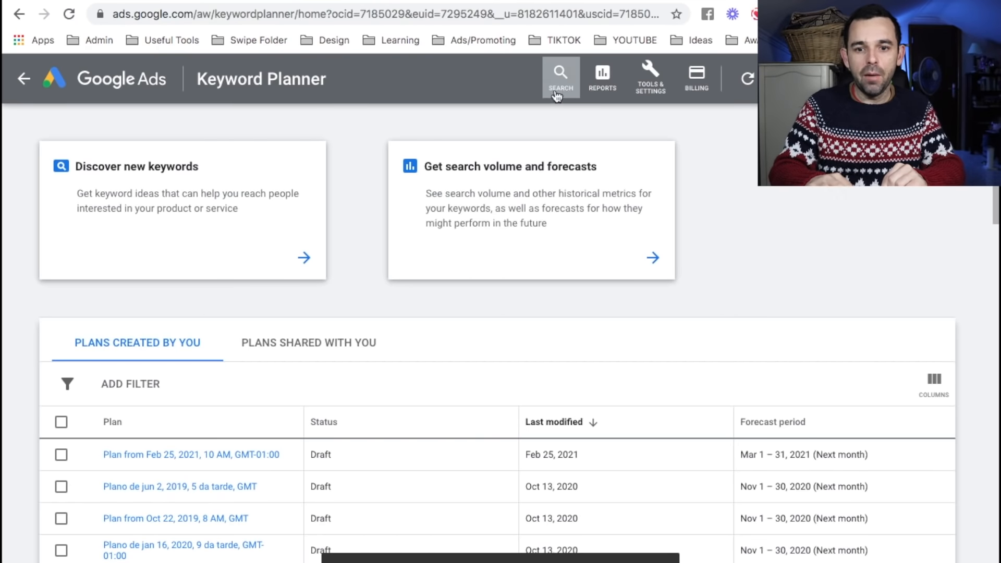
pyautogui.click(27, 80)
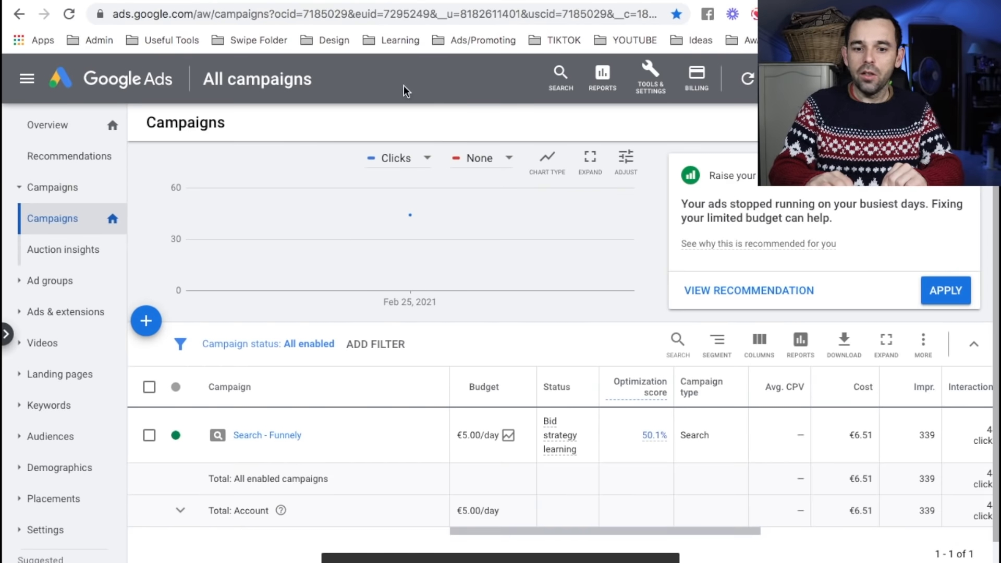
pyautogui.moveTo(409, 214)
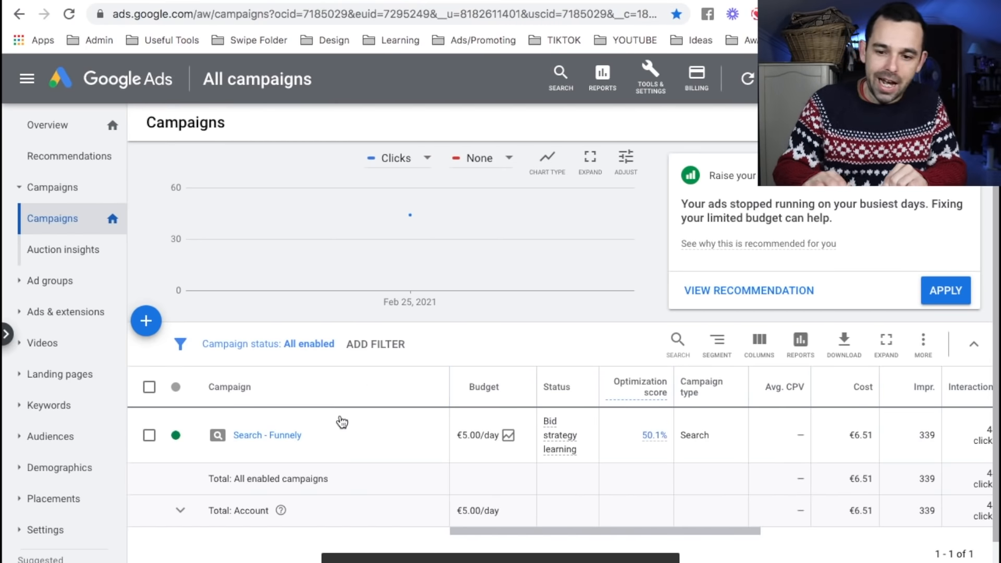
pyautogui.click(265, 436)
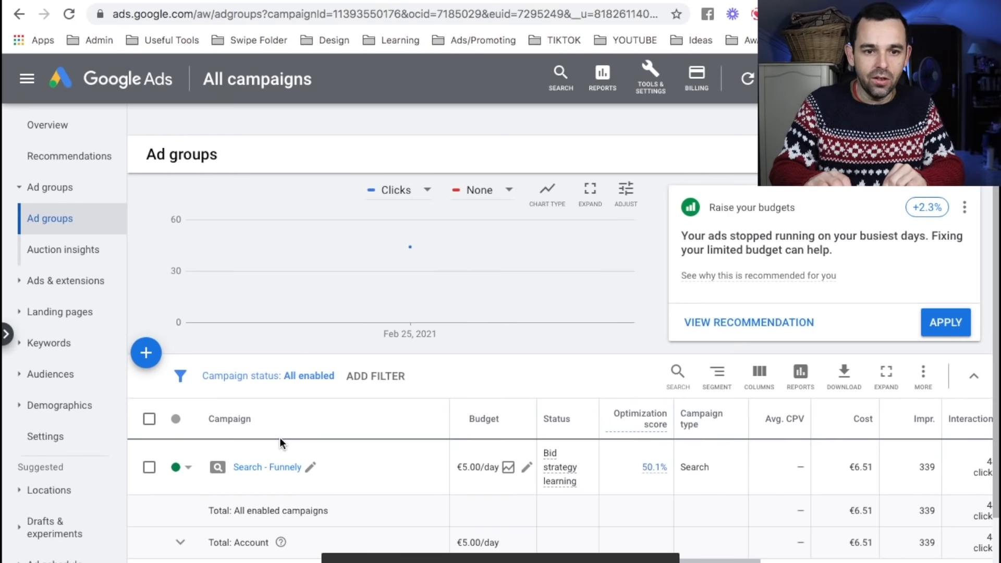
pyautogui.click(52, 343)
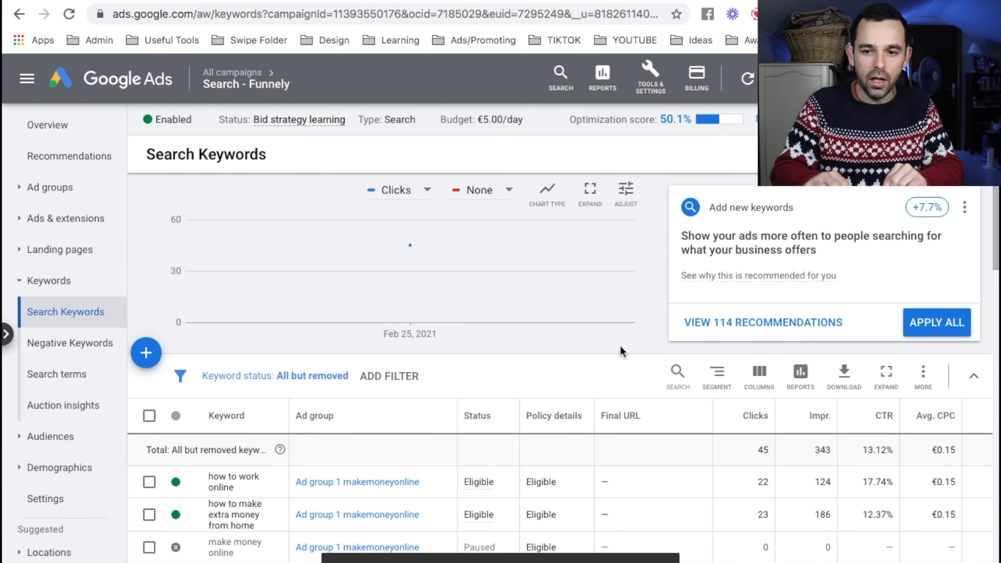
# Set the search keywords date range to Last 14 days and examine the clicks chart and keyword list.
pyautogui.click(913, 155)
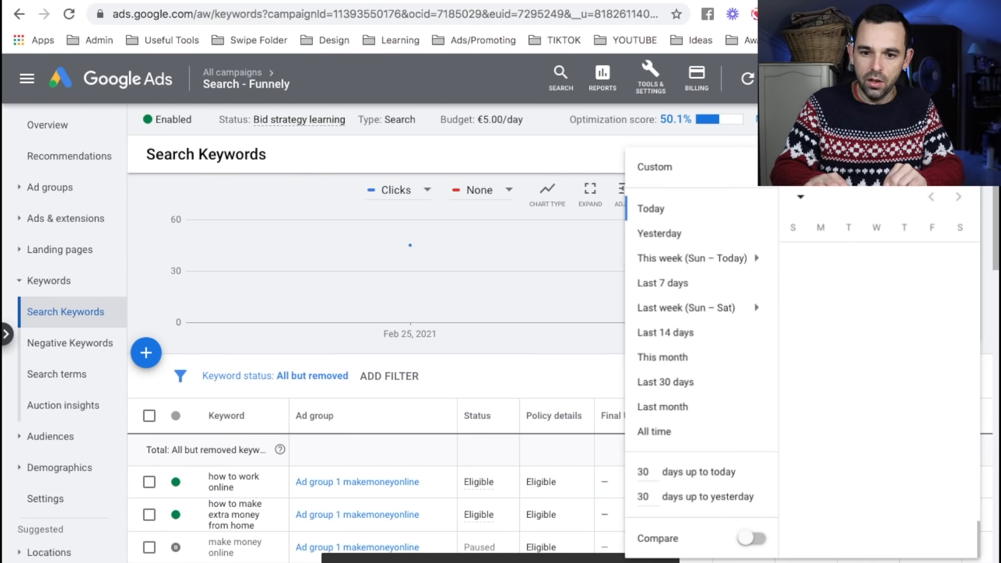
pyautogui.click(674, 334)
pyautogui.scroll(-2, 416, 308)
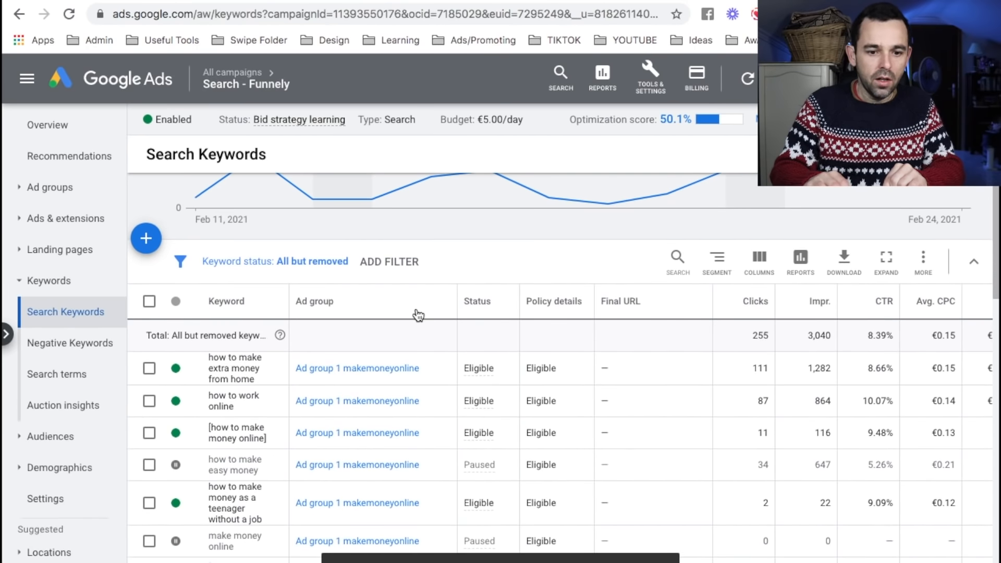
pyautogui.scroll(-1, 416, 310)
pyautogui.scroll(-2, 416, 308)
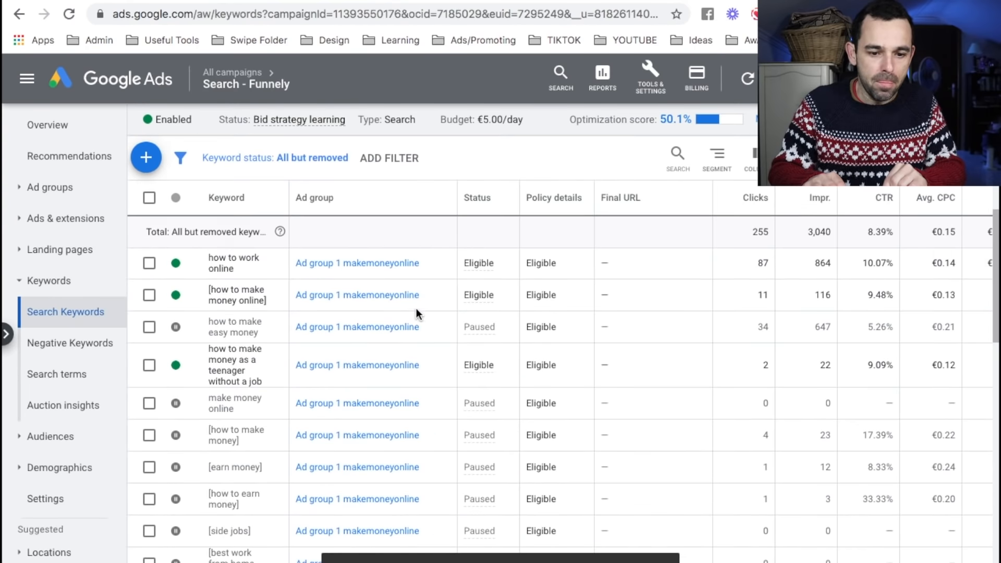
pyautogui.scroll(4, 825, 244)
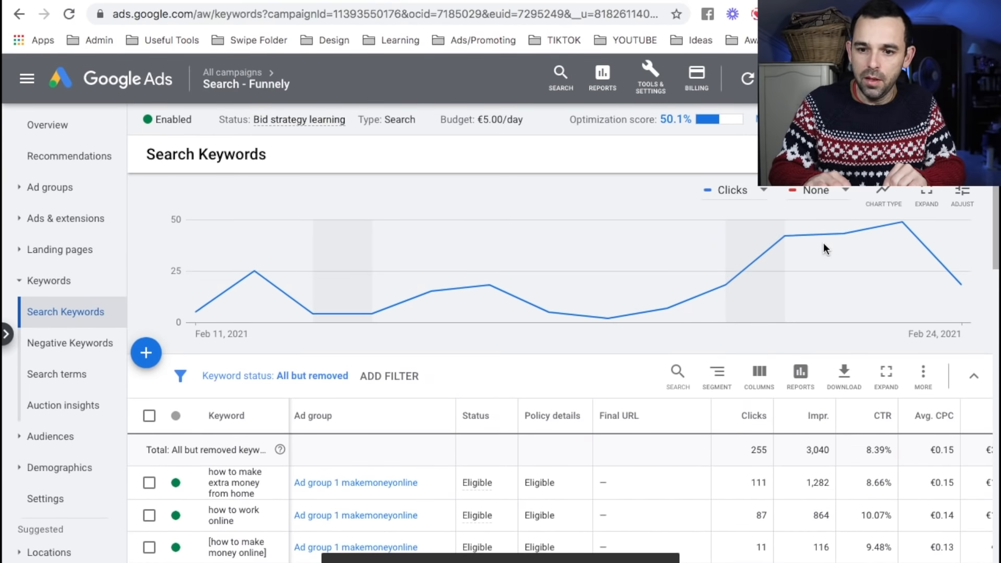
# Set the search keywords date range to All time and review the keywords' performance.
pyautogui.click(897, 155)
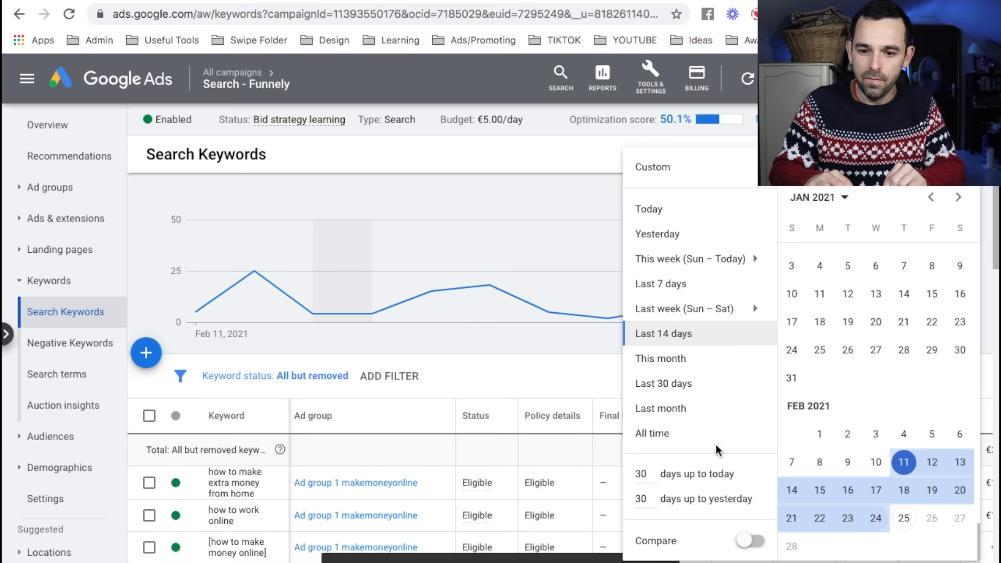
pyautogui.click(669, 434)
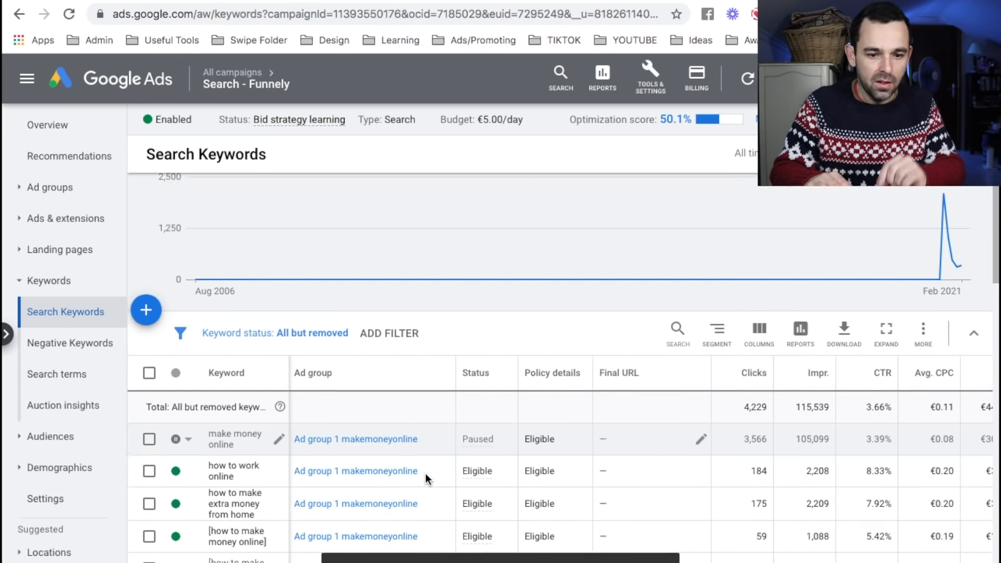
pyautogui.scroll(-3, 425, 473)
pyautogui.scroll(2, 425, 474)
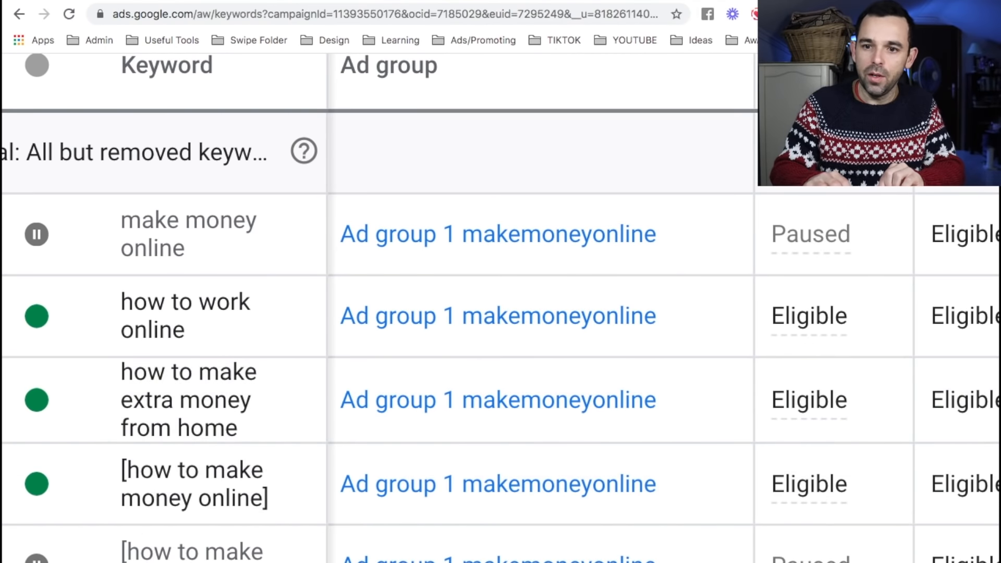
# Circle the keywords "make money online" and "[how to make money online]" in red, clearing each drawing.
pyautogui.moveTo(138, 199)
pyautogui.mouseDown()
pyautogui.moveTo(96, 259)
pyautogui.moveTo(259, 282)
pyautogui.moveTo(216, 182)
pyautogui.moveTo(130, 196)
pyautogui.moveTo(133, 204)
pyautogui.mouseUp()
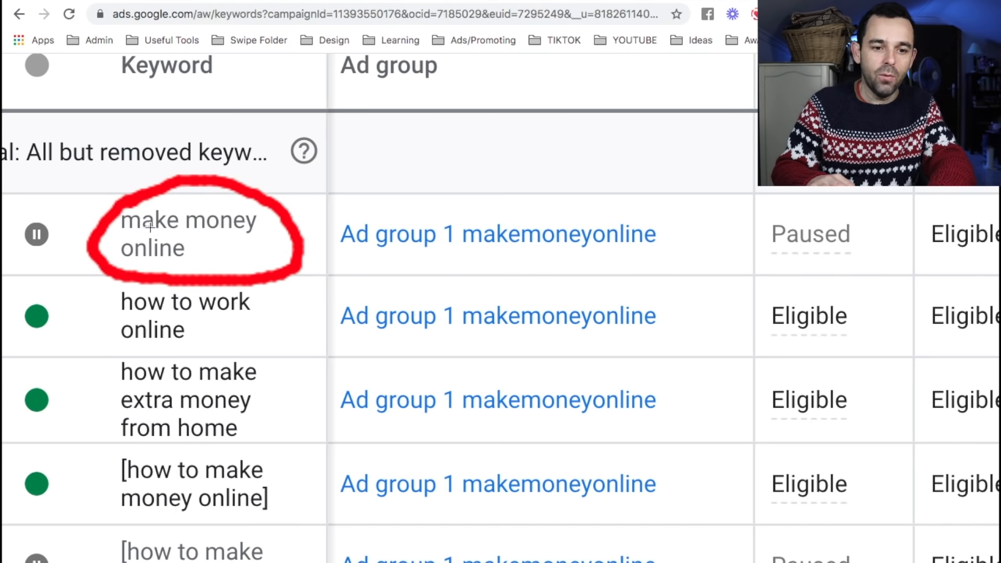
pyautogui.press('Escape')
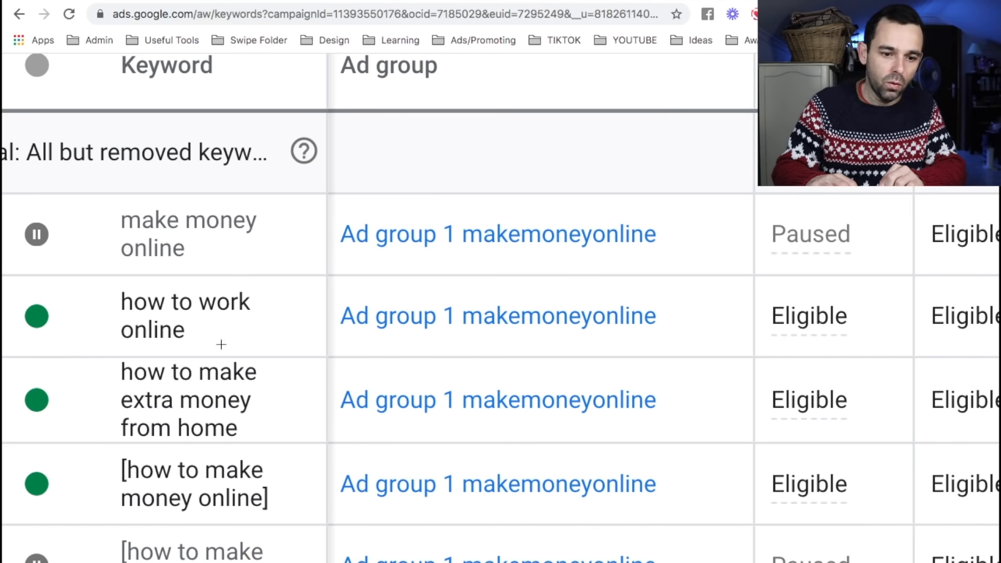
pyautogui.moveTo(103, 452)
pyautogui.mouseDown()
pyautogui.moveTo(89, 509)
pyautogui.moveTo(130, 521)
pyautogui.moveTo(292, 444)
pyautogui.moveTo(92, 448)
pyautogui.mouseUp()
pyautogui.press('Escape')
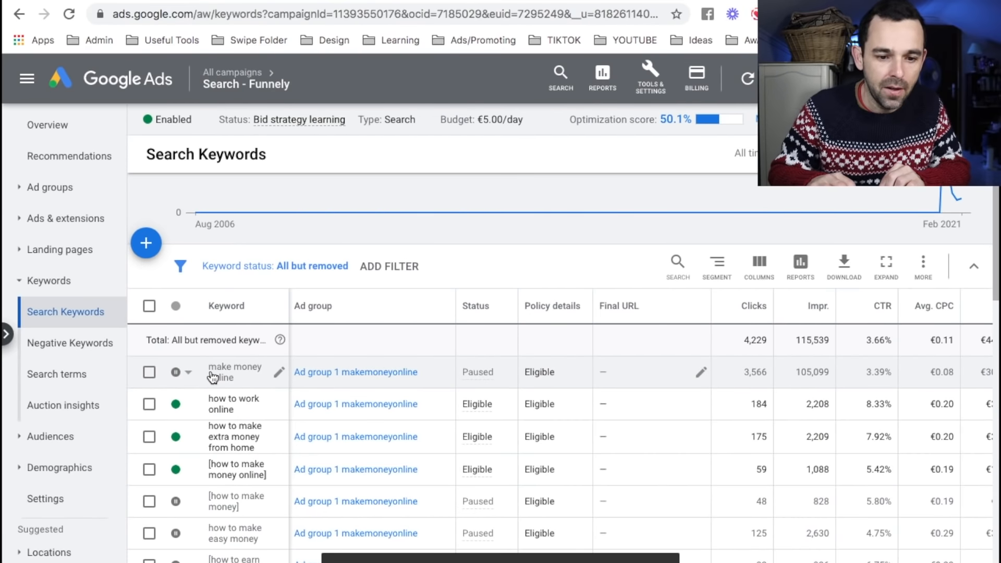
# Open the search terms for the "make money online" keyword and examine their match type, cost and conversion columns.
pyautogui.click(149, 372)
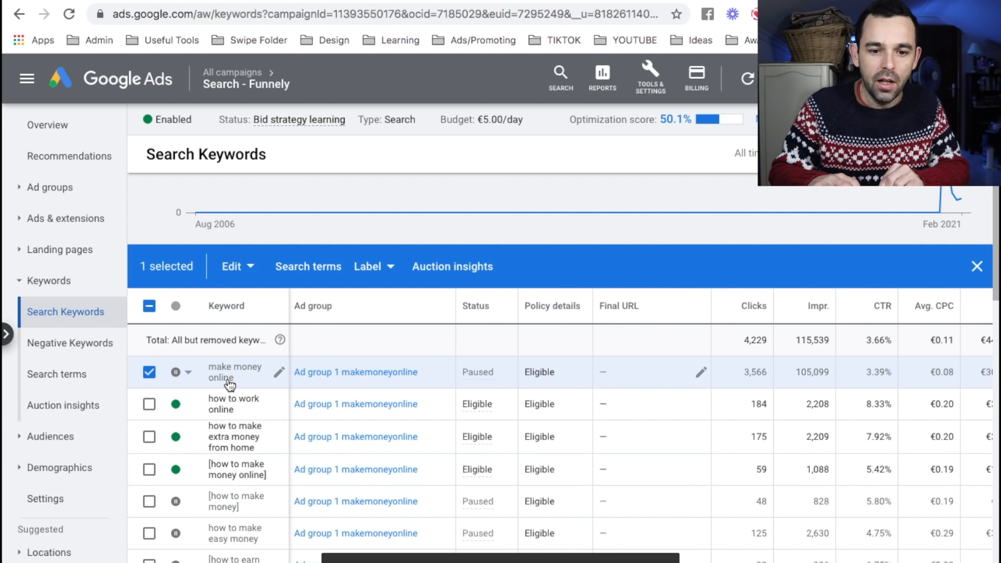
pyautogui.click(309, 267)
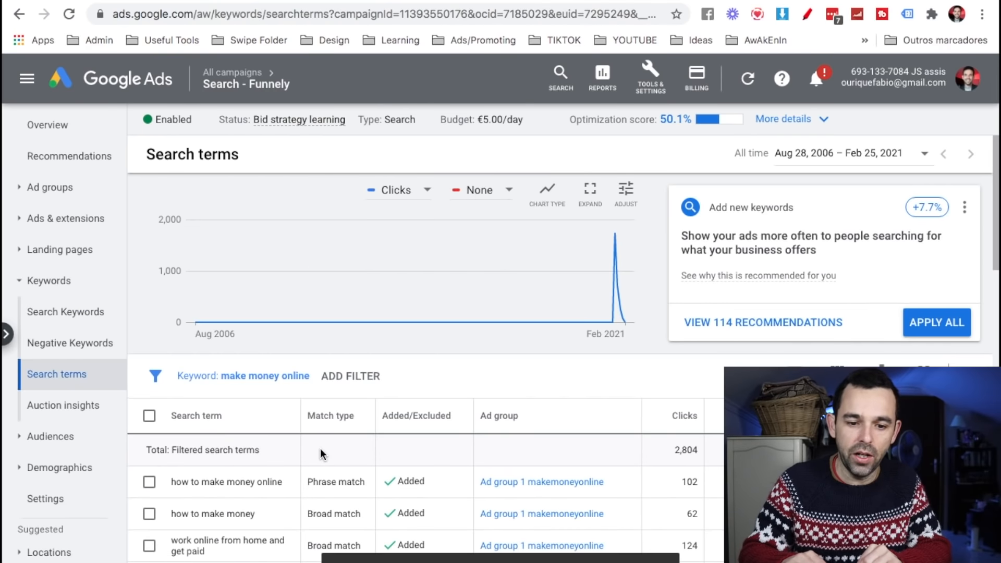
pyautogui.scroll(-5, 321, 455)
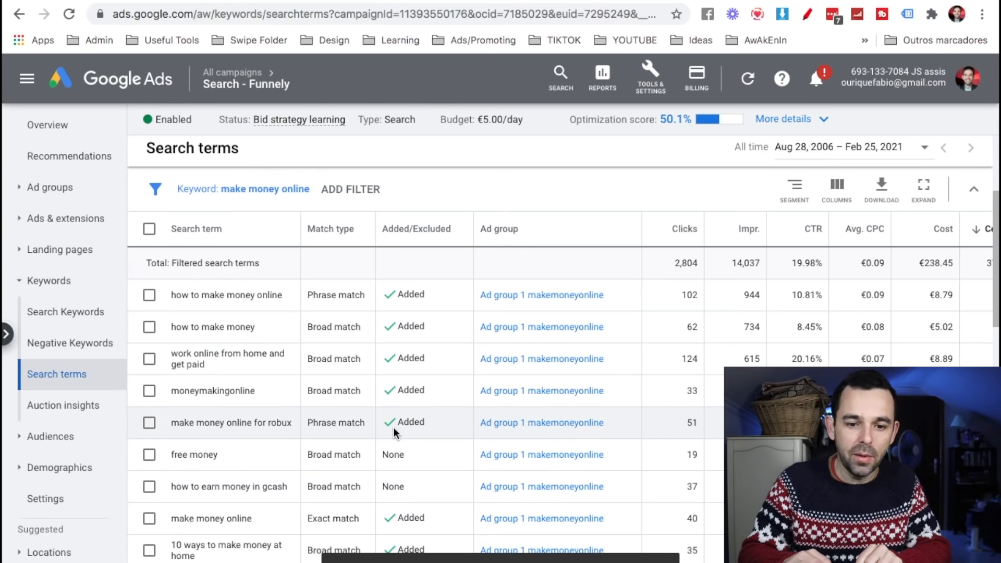
pyautogui.hscroll(4, 677, 456)
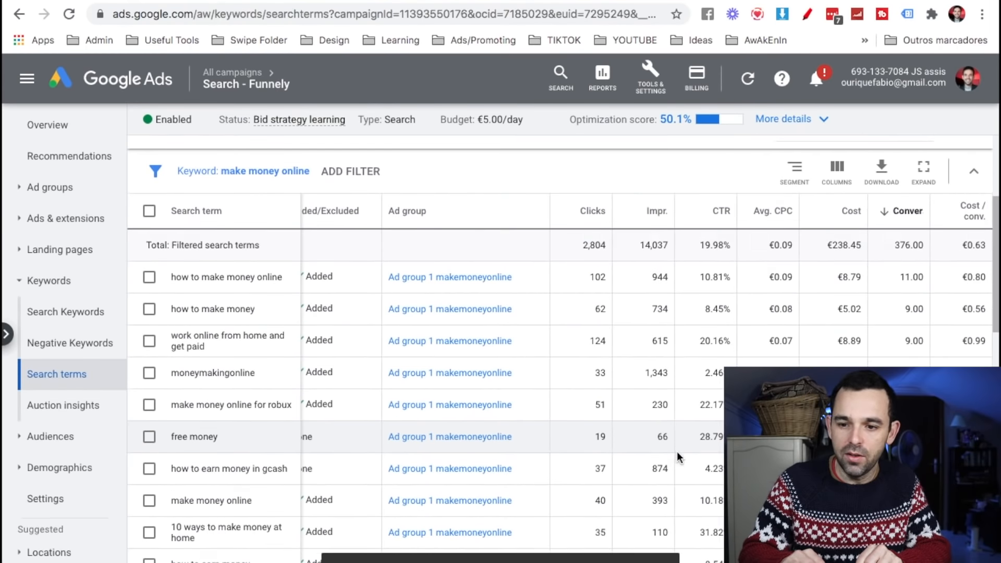
pyautogui.hscroll(-4, 677, 456)
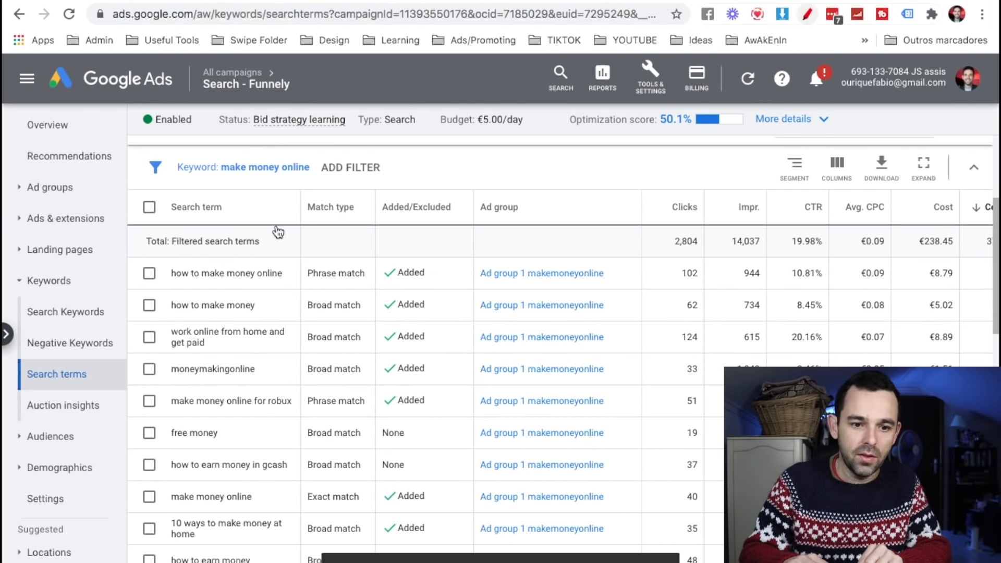
# Circle the search term "how to make money online" and its conversions figure in red, clearing each drawing.
pyautogui.moveTo(193, 258)
pyautogui.mouseDown()
pyautogui.moveTo(148, 275)
pyautogui.moveTo(255, 295)
pyautogui.moveTo(273, 261)
pyautogui.moveTo(177, 249)
pyautogui.mouseUp()
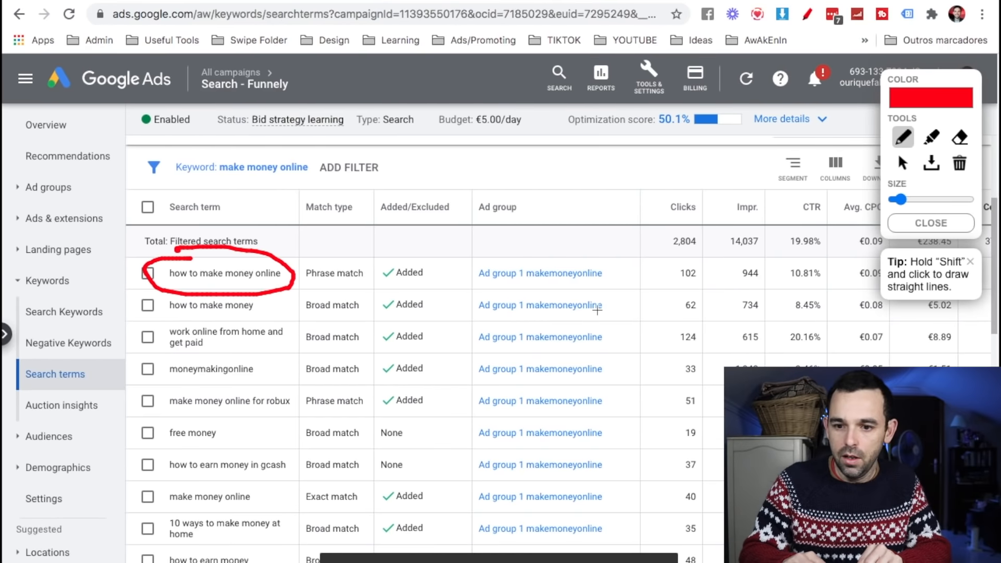
pyautogui.click(937, 224)
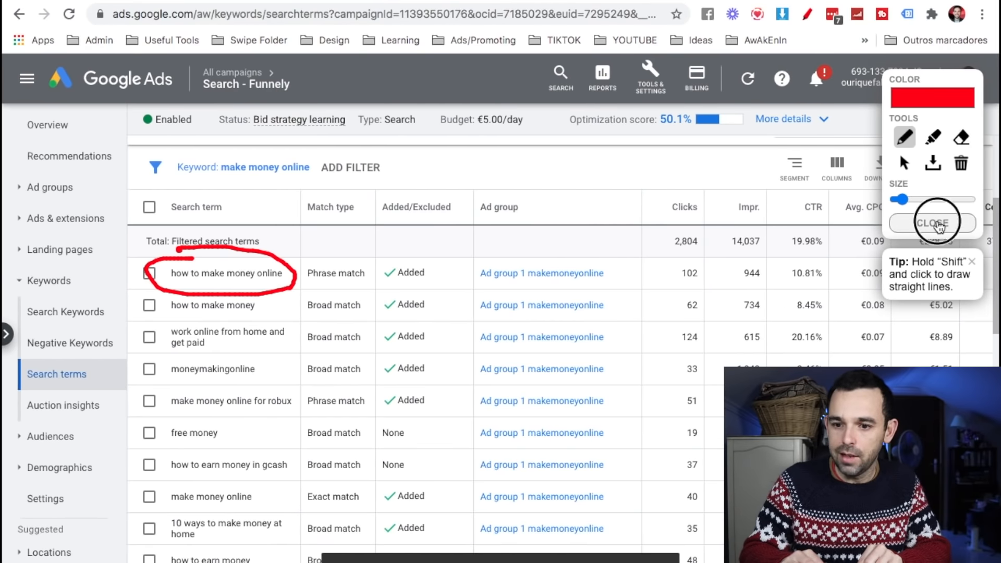
pyautogui.hscroll(3, 854, 270)
pyautogui.scroll(1, 853, 270)
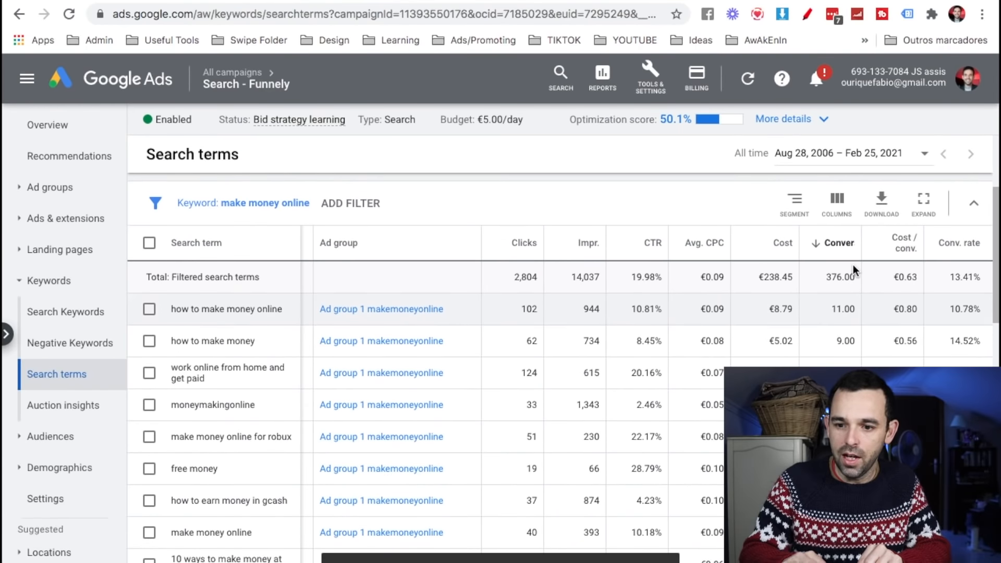
pyautogui.click(808, 16)
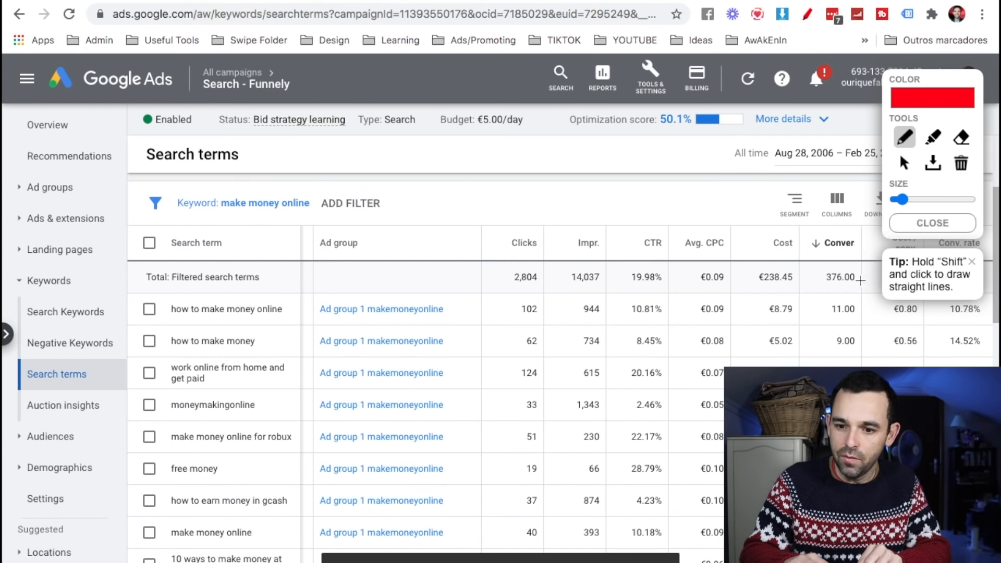
pyautogui.moveTo(844, 287)
pyautogui.mouseDown()
pyautogui.moveTo(818, 306)
pyautogui.moveTo(850, 327)
pyautogui.moveTo(859, 298)
pyautogui.moveTo(836, 293)
pyautogui.mouseUp()
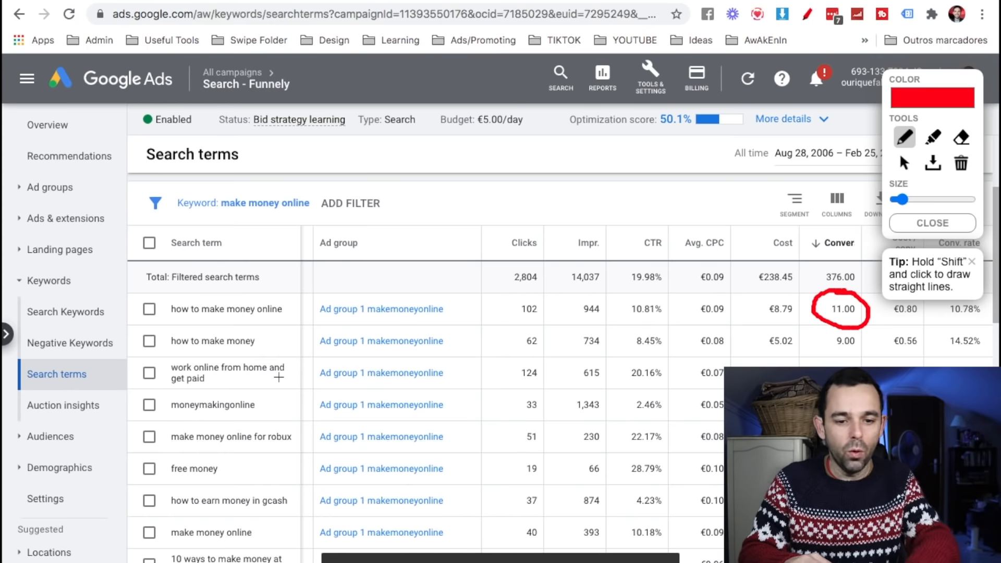
pyautogui.press('Escape')
# Examine the list of search terms that triggered the "make money online" keyword, including match types and Added/Excluded status.
pyautogui.scroll(-2, 472, 391)
pyautogui.hscroll(-3, 472, 391)
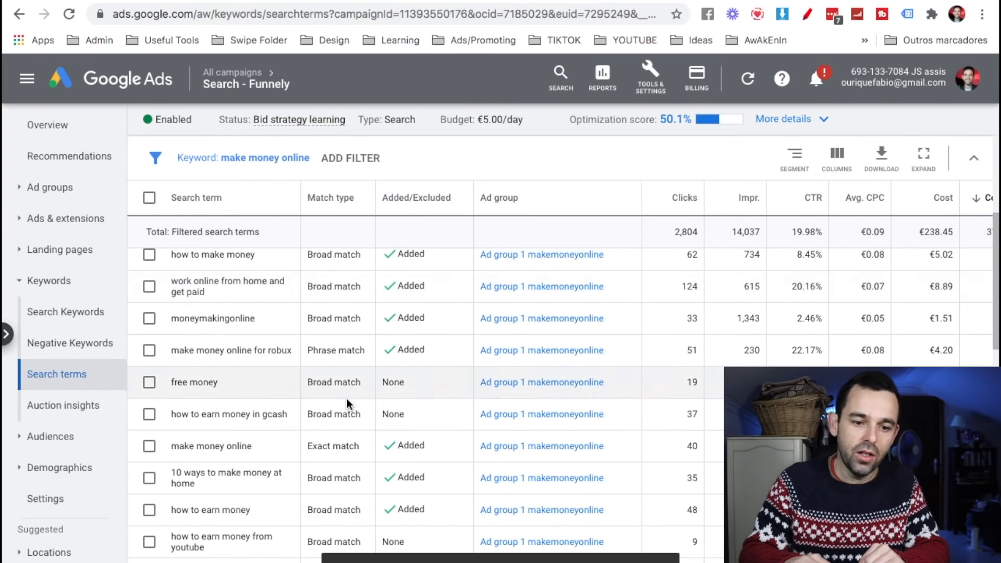
pyautogui.scroll(5, 173, 348)
pyautogui.scroll(-7, 172, 348)
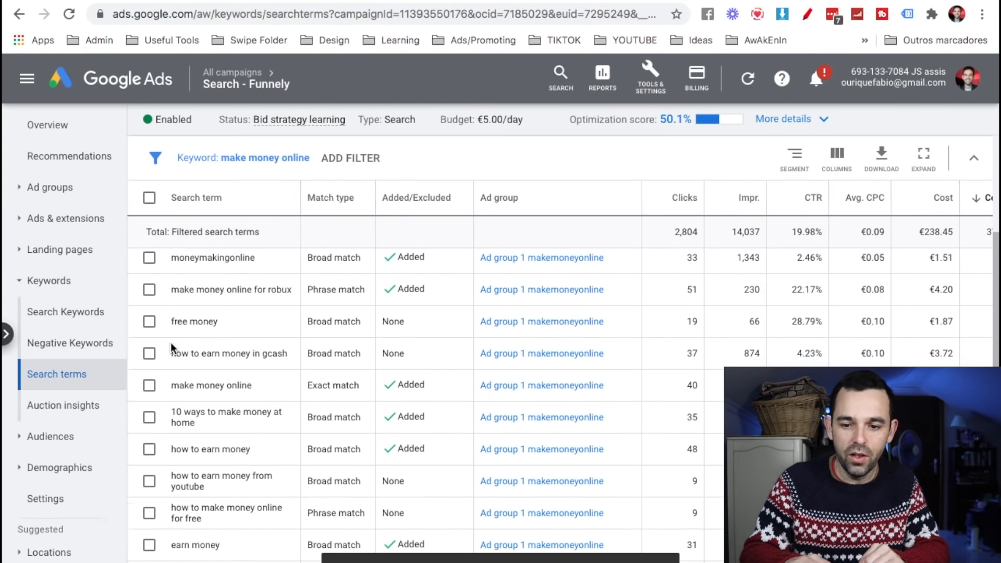
pyautogui.scroll(-4, 420, 464)
pyautogui.scroll(8, 421, 468)
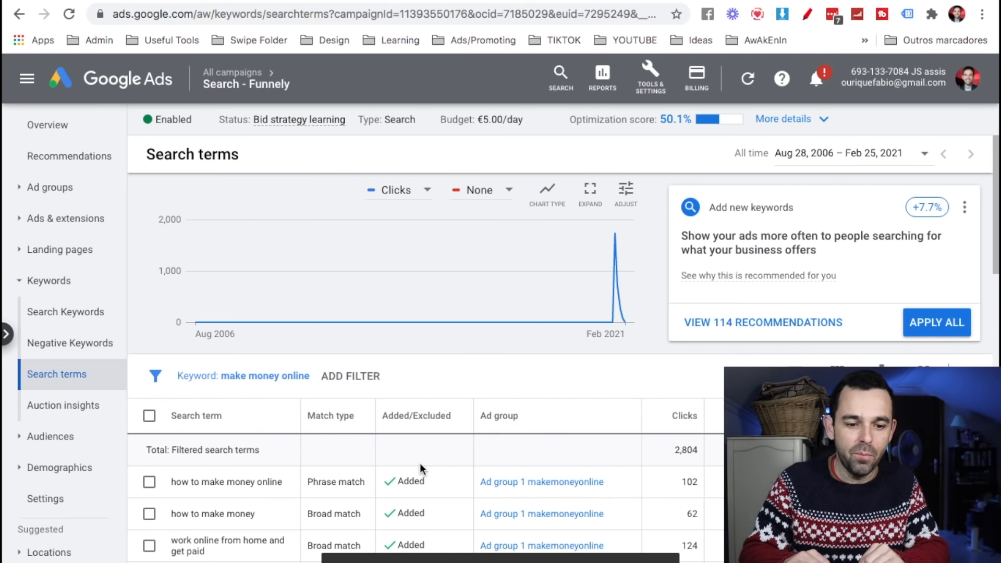
pyautogui.scroll(-3, 420, 467)
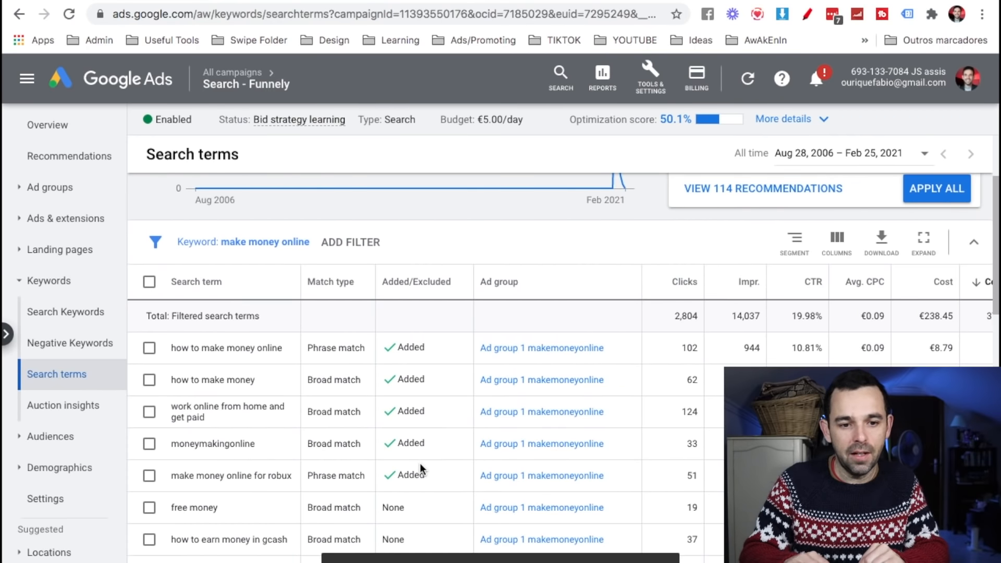
pyautogui.scroll(2, 397, 325)
pyautogui.scroll(-2, 397, 324)
pyautogui.scroll(2, 397, 324)
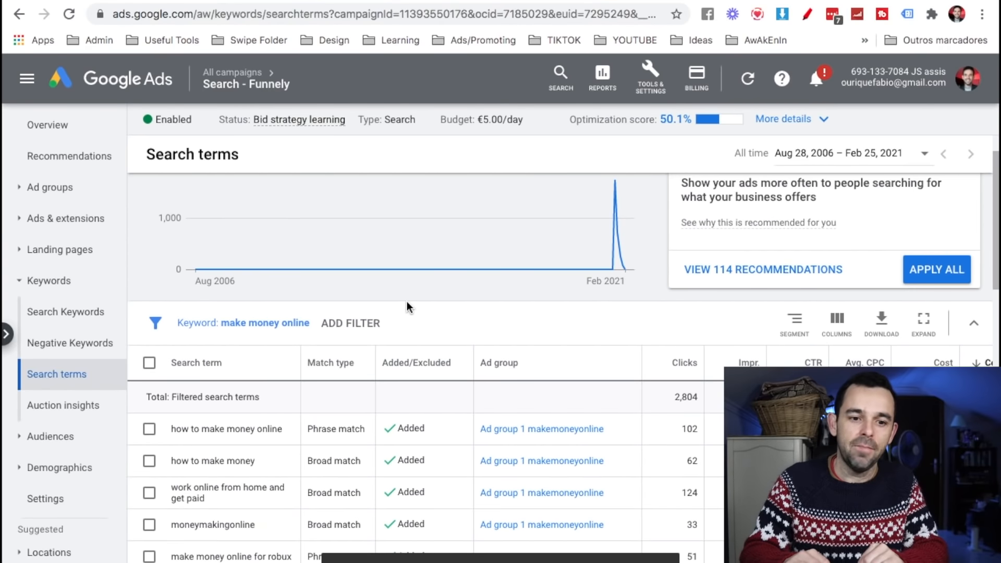
pyautogui.scroll(-4, 406, 307)
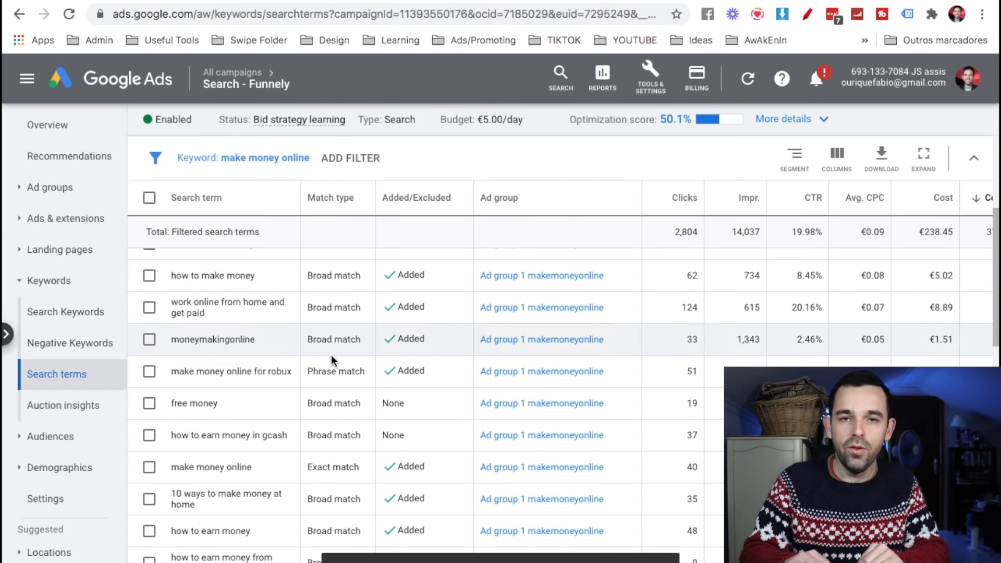